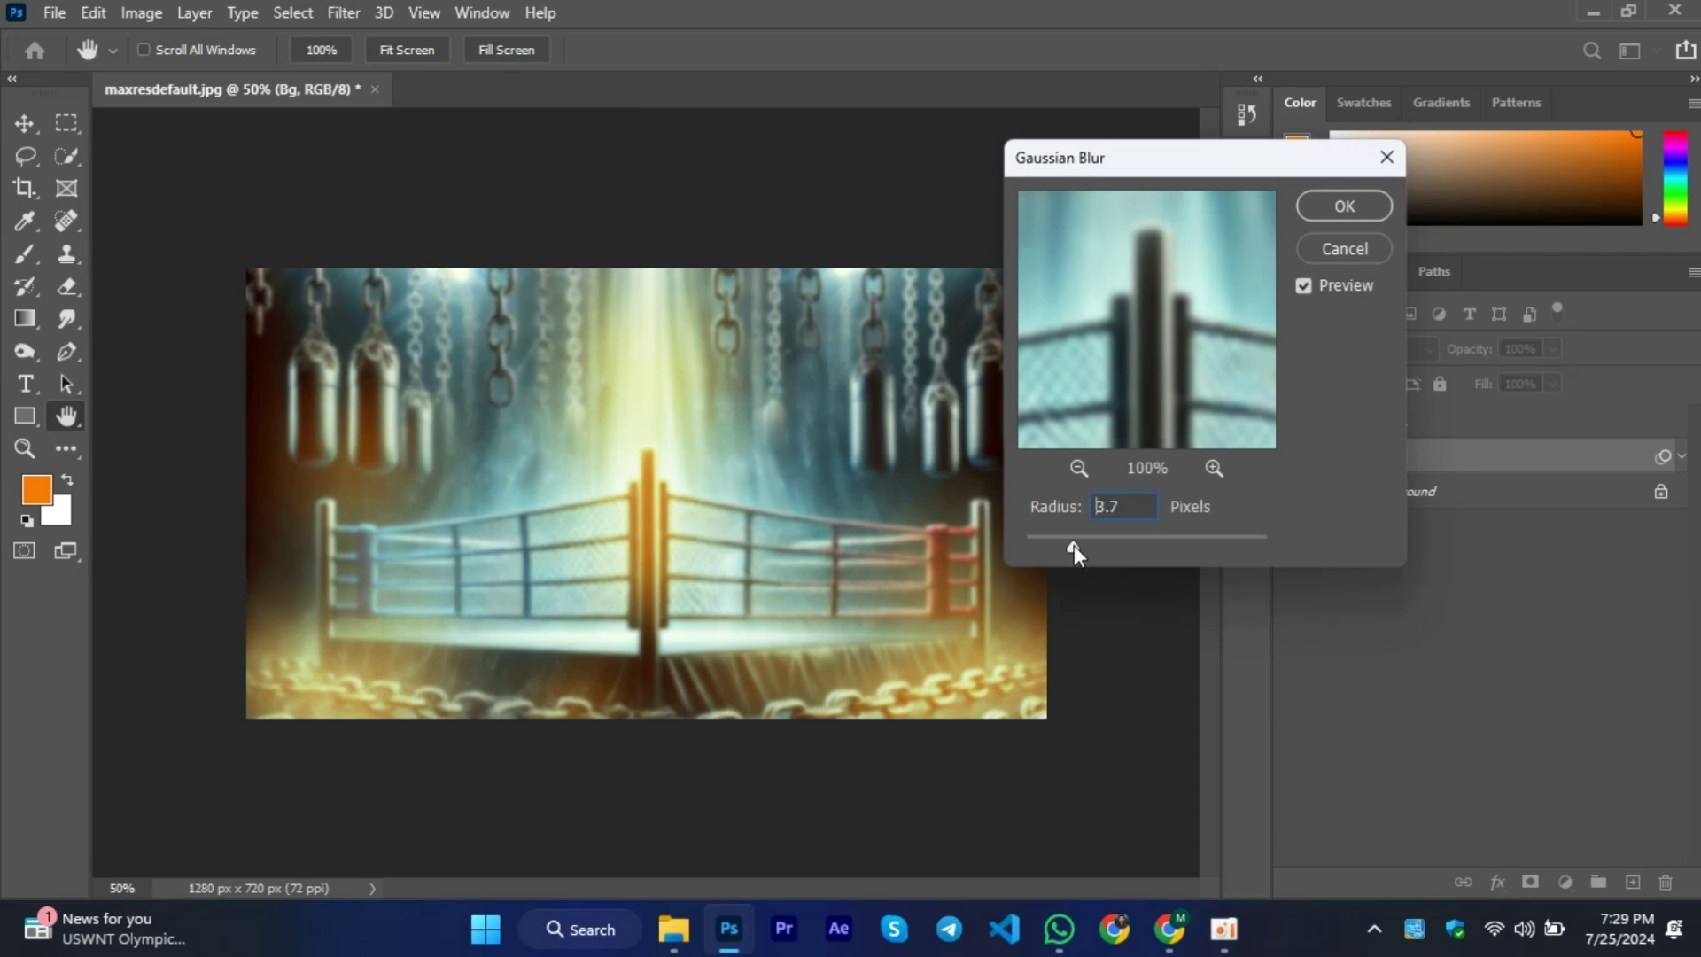
Set the Gaussian Blur radius to 3.8 pixels for the boxing-ring background and apply it.
left_click_drag(1074, 545, 1075, 545)
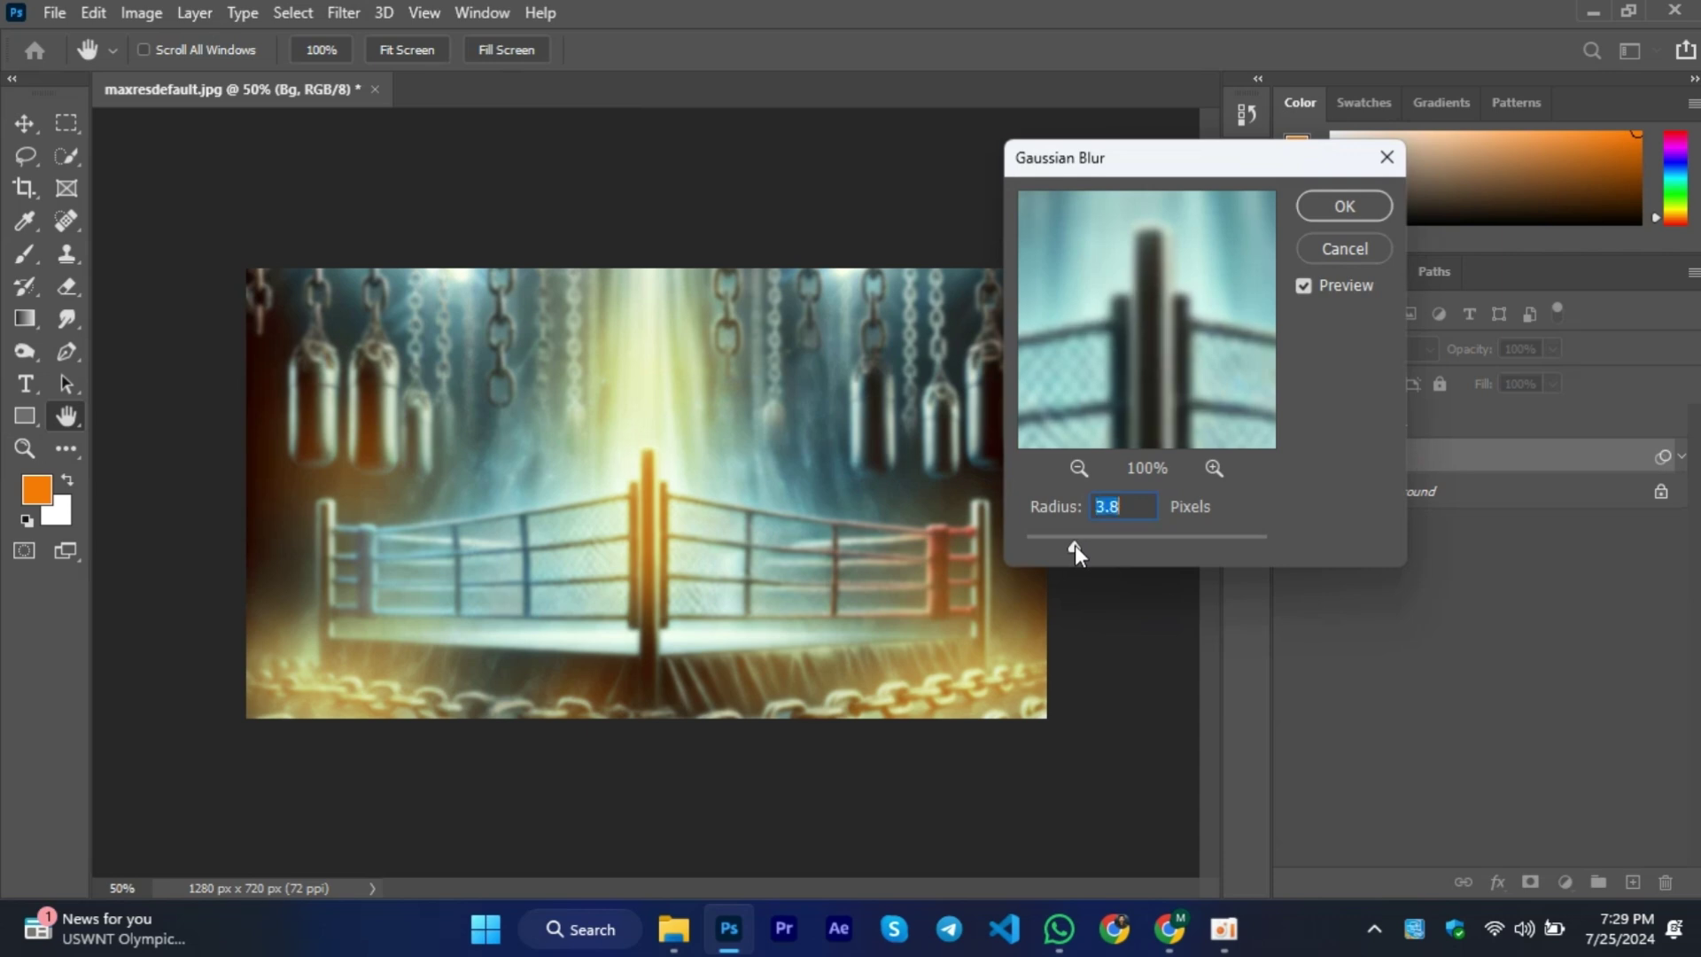
left_click(1302, 211)
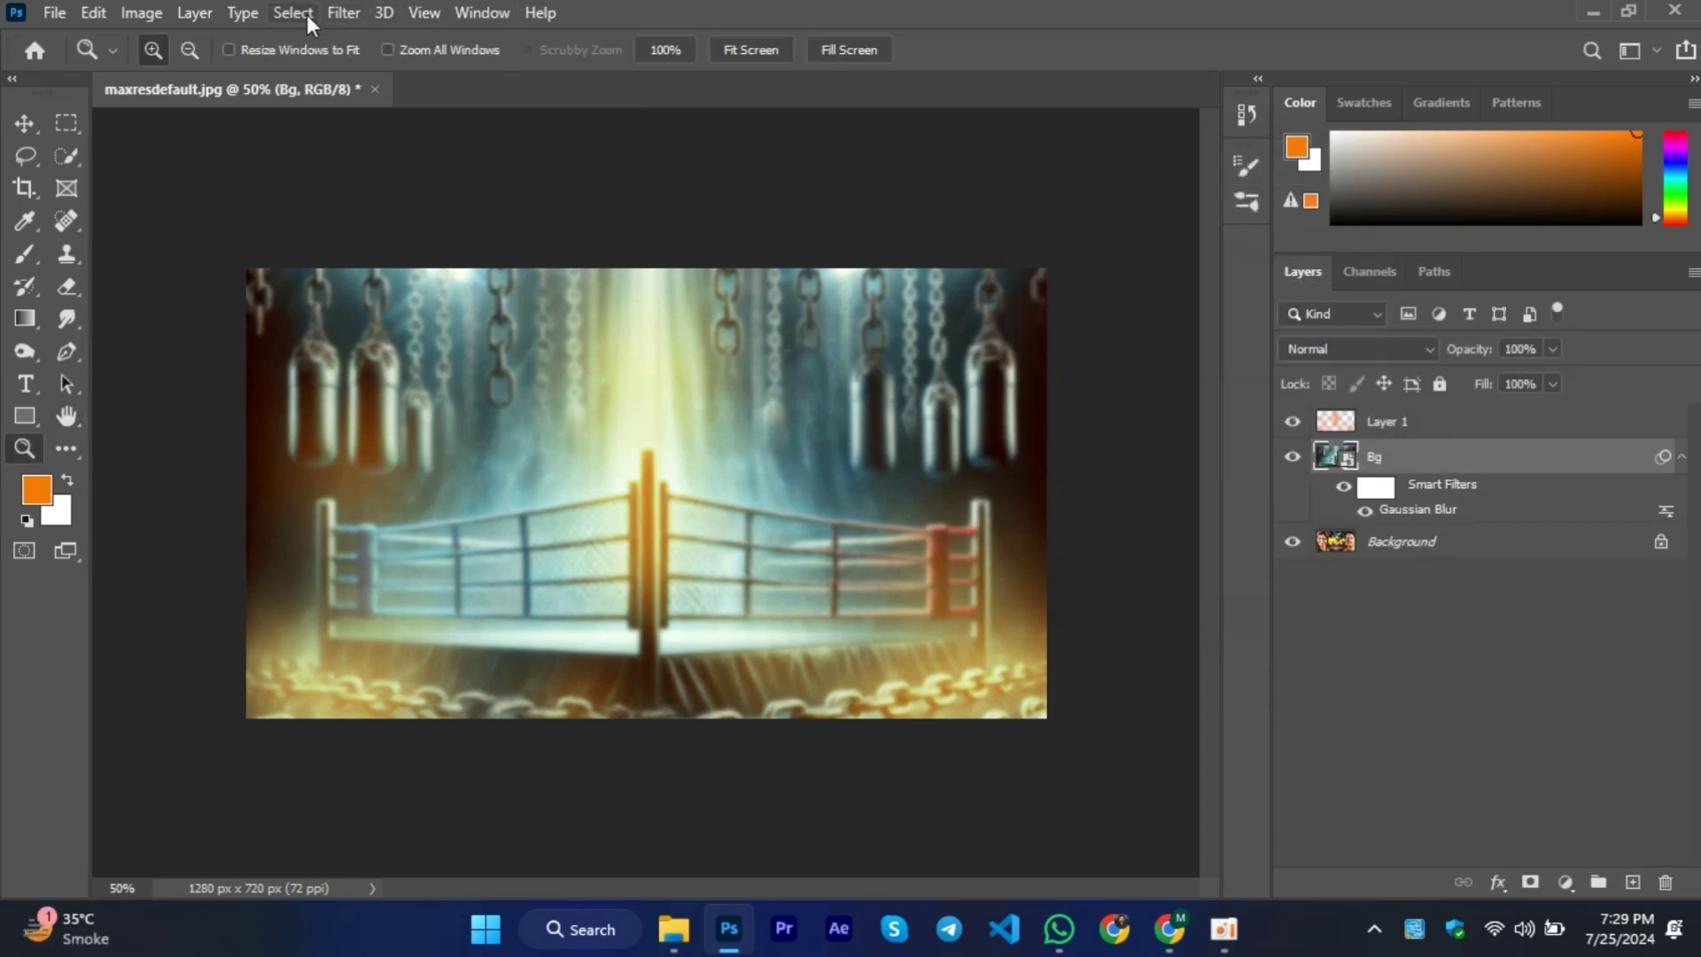
In the Camera Raw Filter for Bg, set exposure -0.50, contrast +32, highlights -37, shadows +31, whites +36 and blacks +43.
left_click(343, 12)
left_click(425, 159)
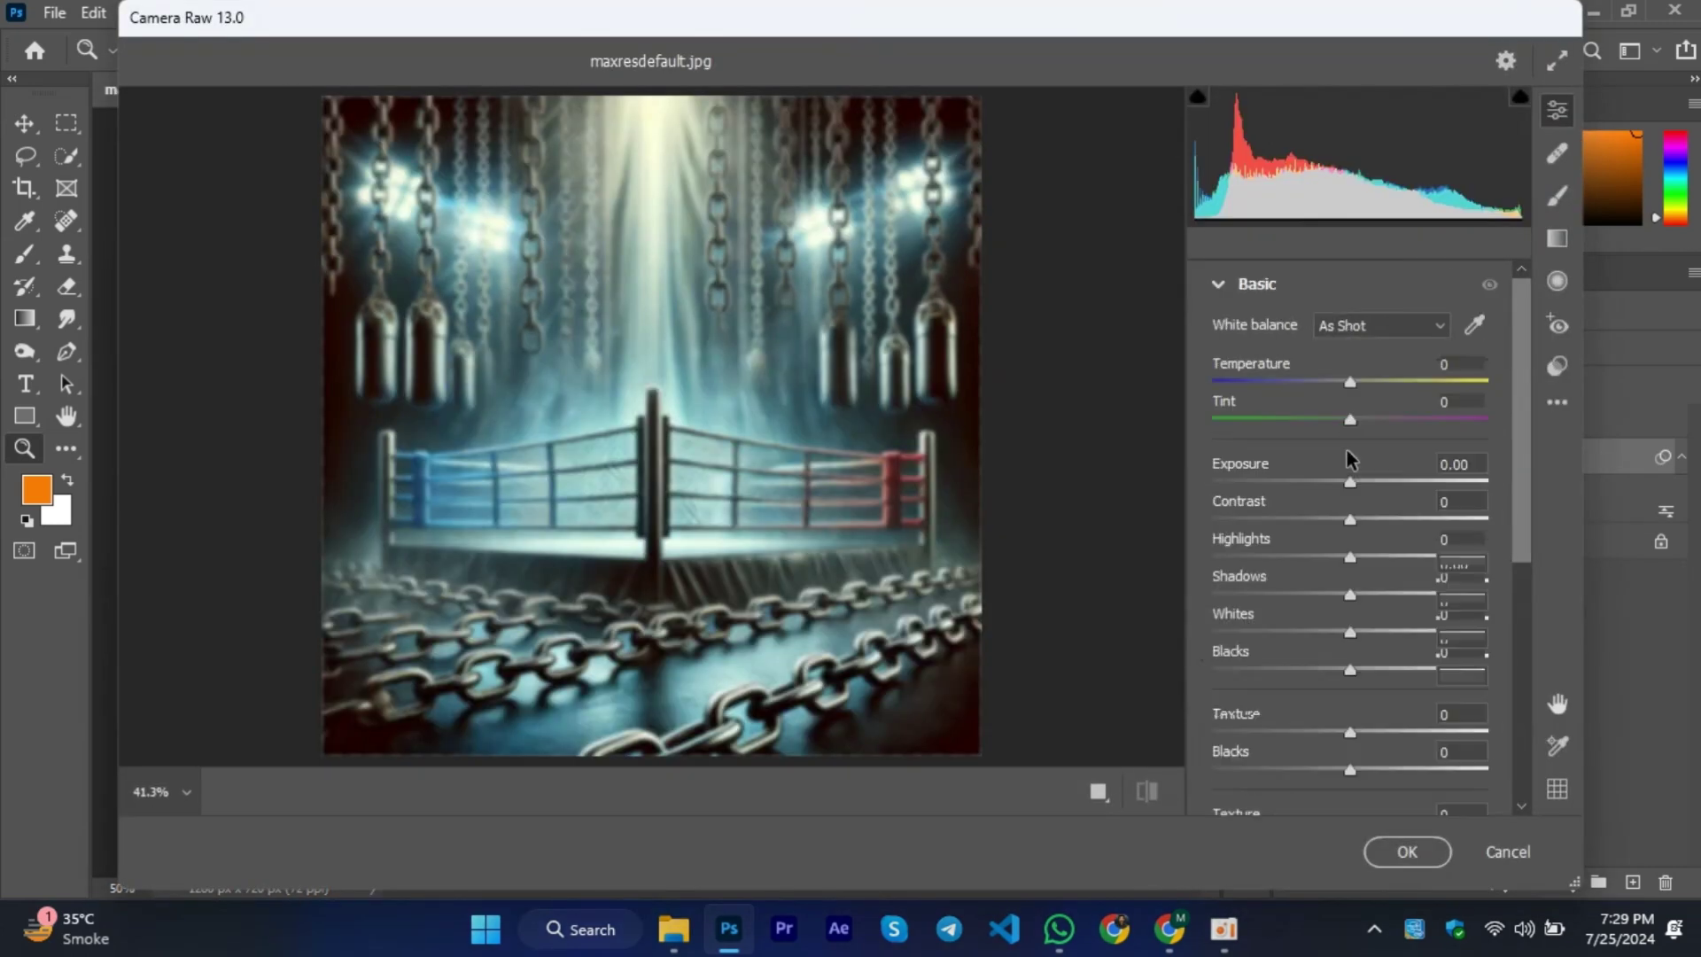
left_click_drag(1349, 481, 1341, 480)
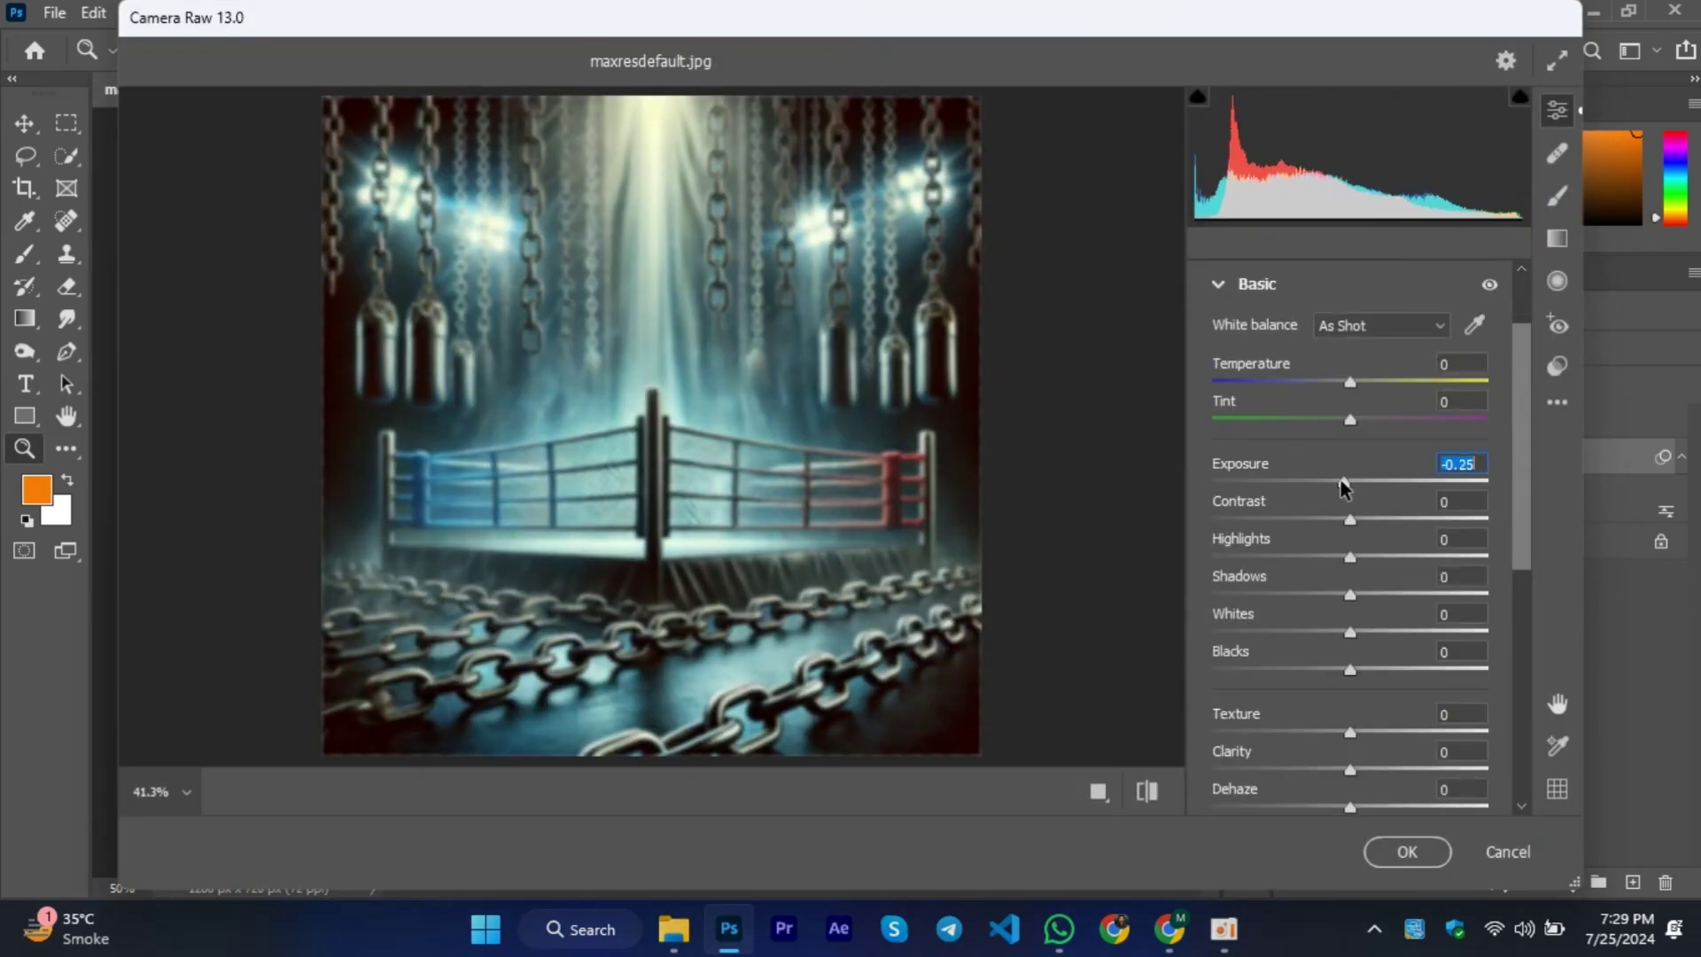
left_click(1393, 519)
left_click(1299, 556)
left_click_drag(1378, 594, 1393, 594)
left_click(1400, 631)
left_click(1408, 669)
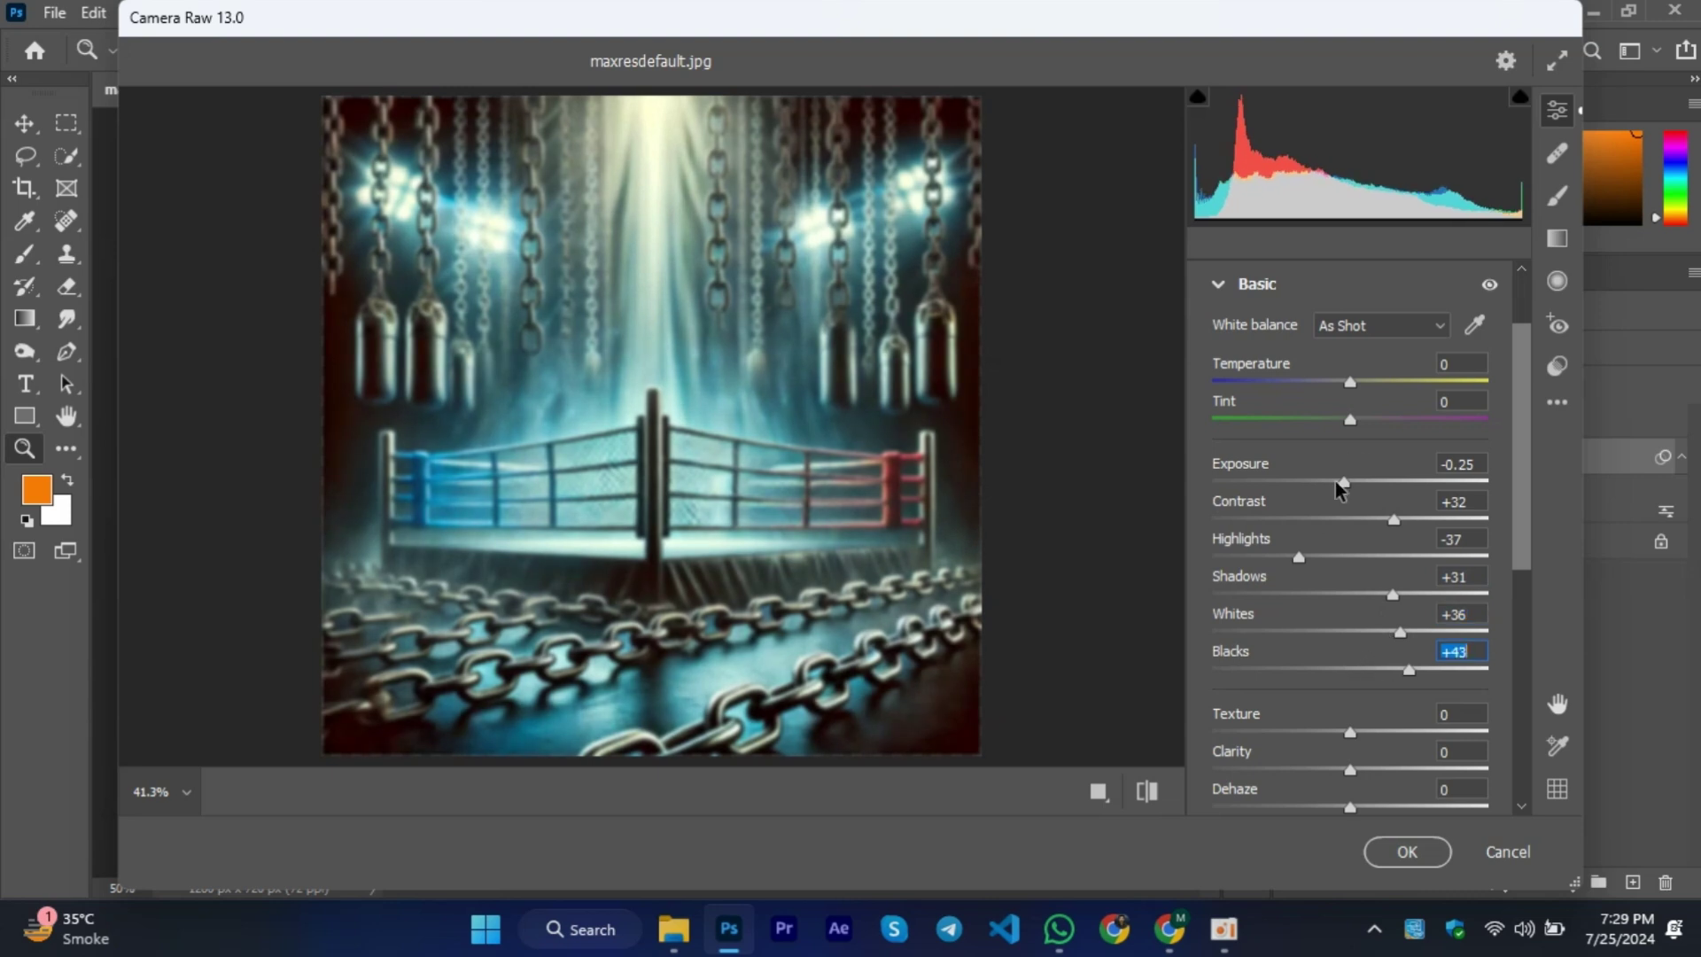
left_click(1336, 481)
Warm the background with temperature +8 and tint about +16, raise its texture and clarity, and apply the Camera Raw Filter.
left_click_drag(1353, 383, 1367, 422)
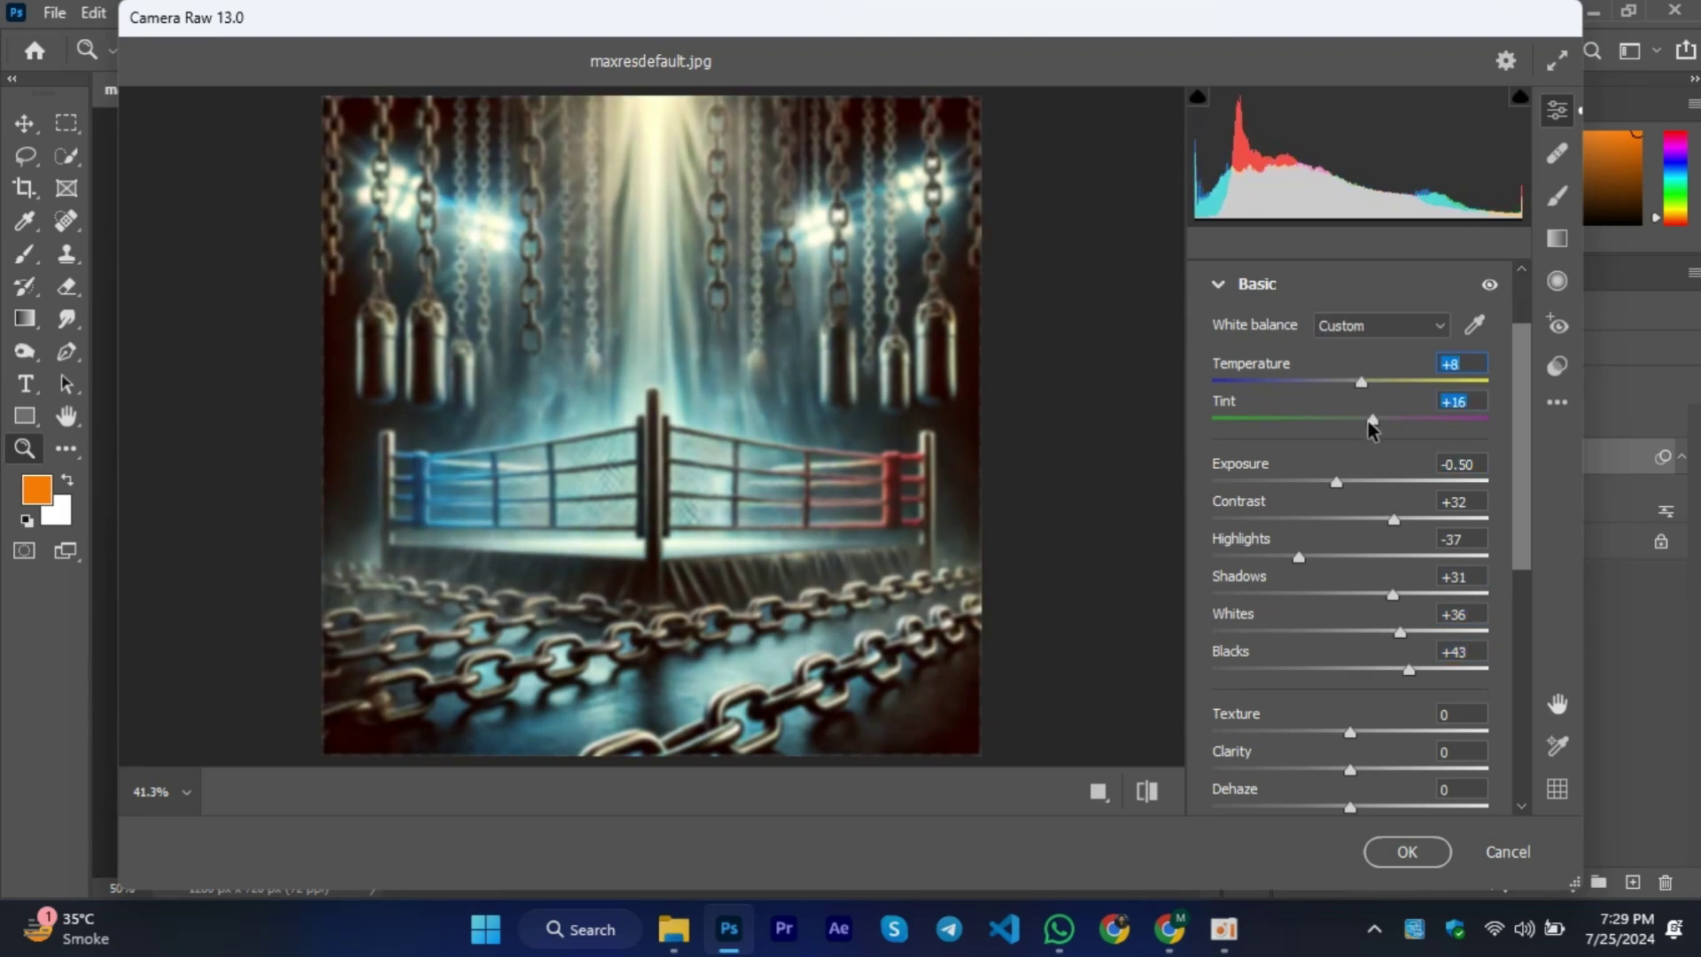
scroll(1355, 493, "down", 1)
left_click_drag(1350, 671, 1421, 674)
left_click_drag(1350, 709, 1399, 749)
scroll(1364, 746, "down", 1)
left_click(1407, 851)
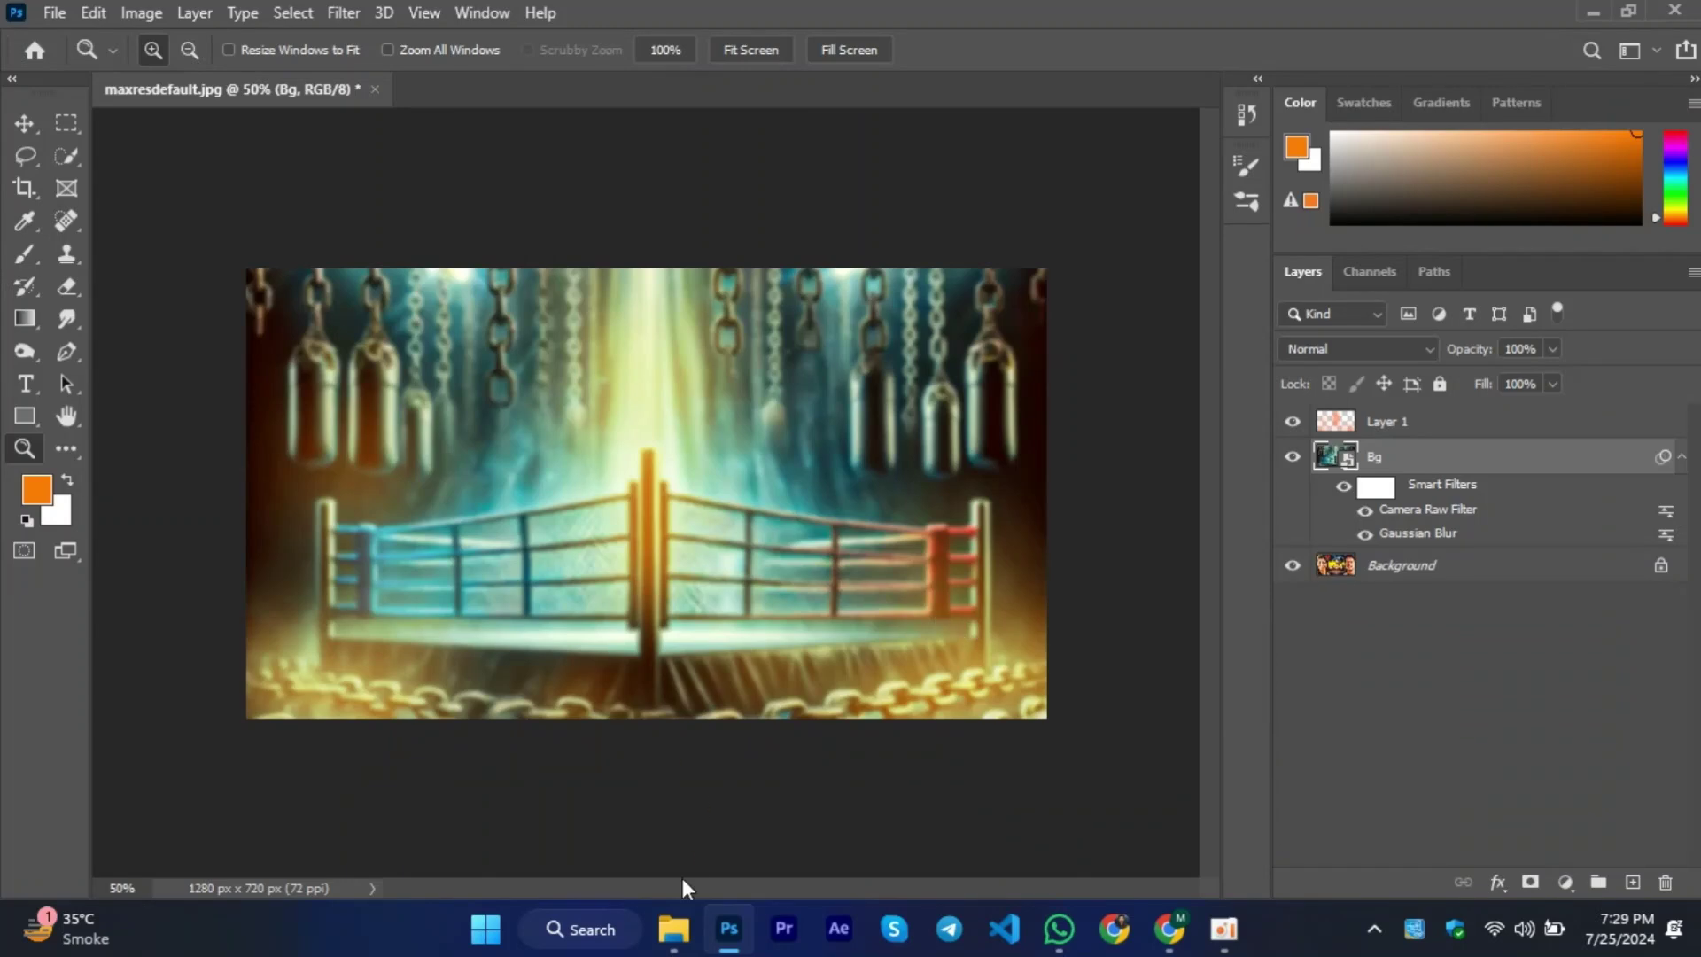
Place image 2 of the man from the Chapri folder at full canvas size and move its layer above Layer 1.
left_click(673, 929)
left_click_drag(434, 274, 752, 751)
left_click_drag(766, 612, 765, 613)
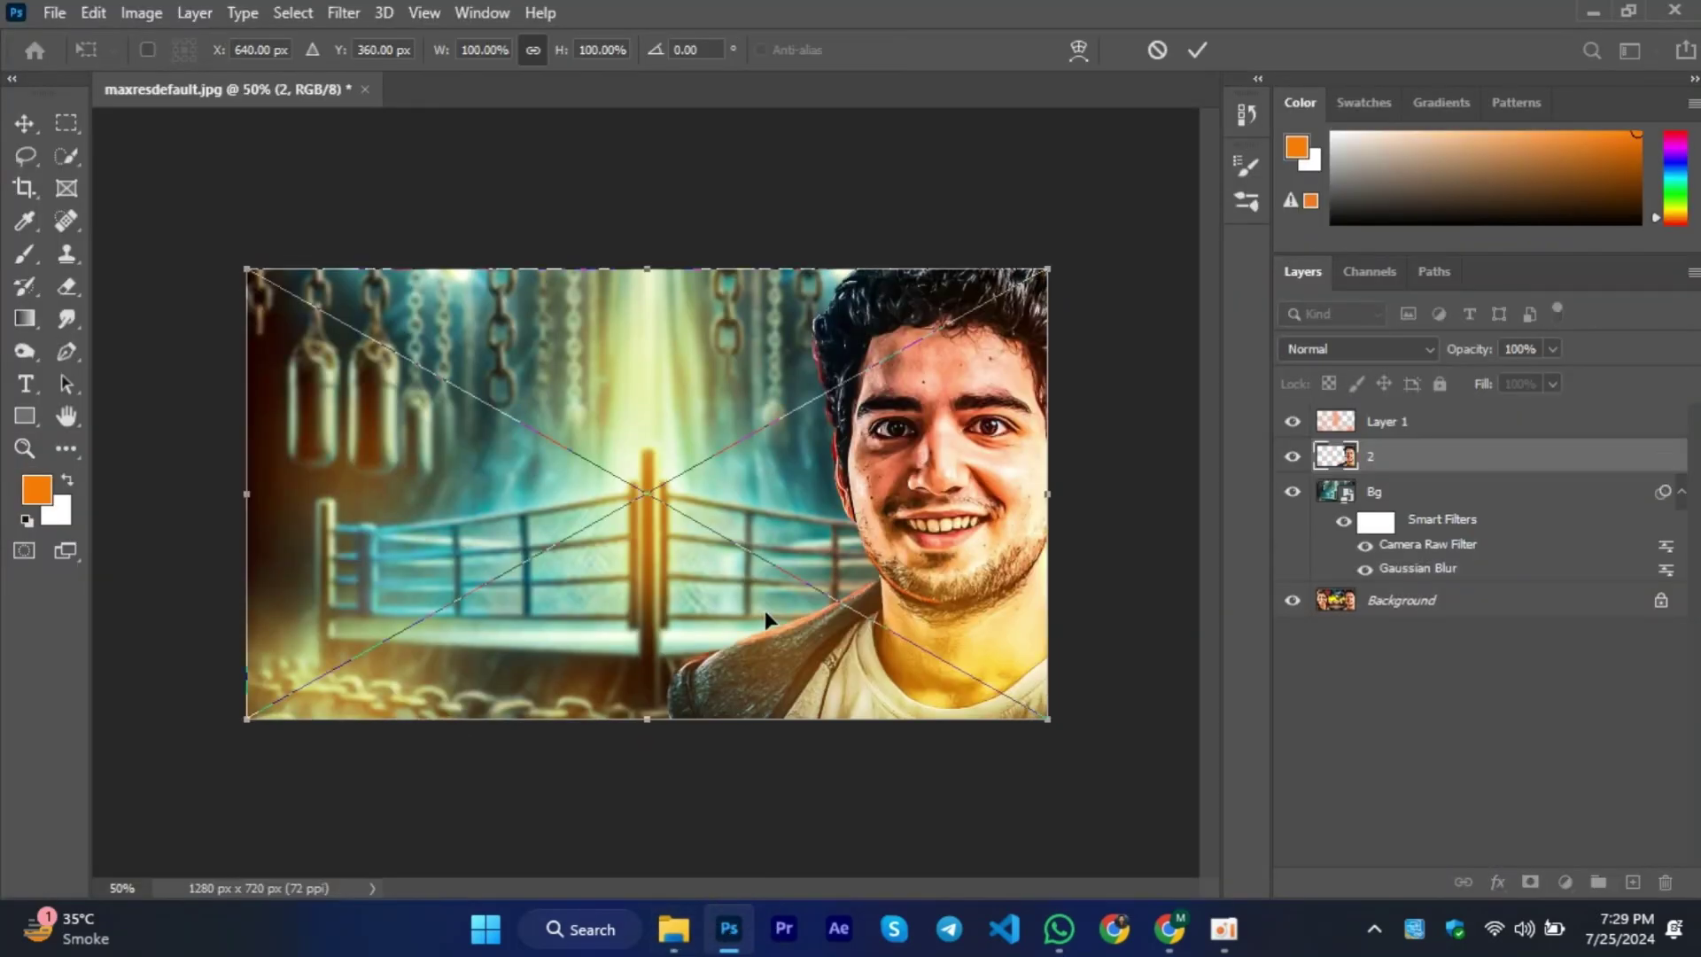
left_click(1194, 49)
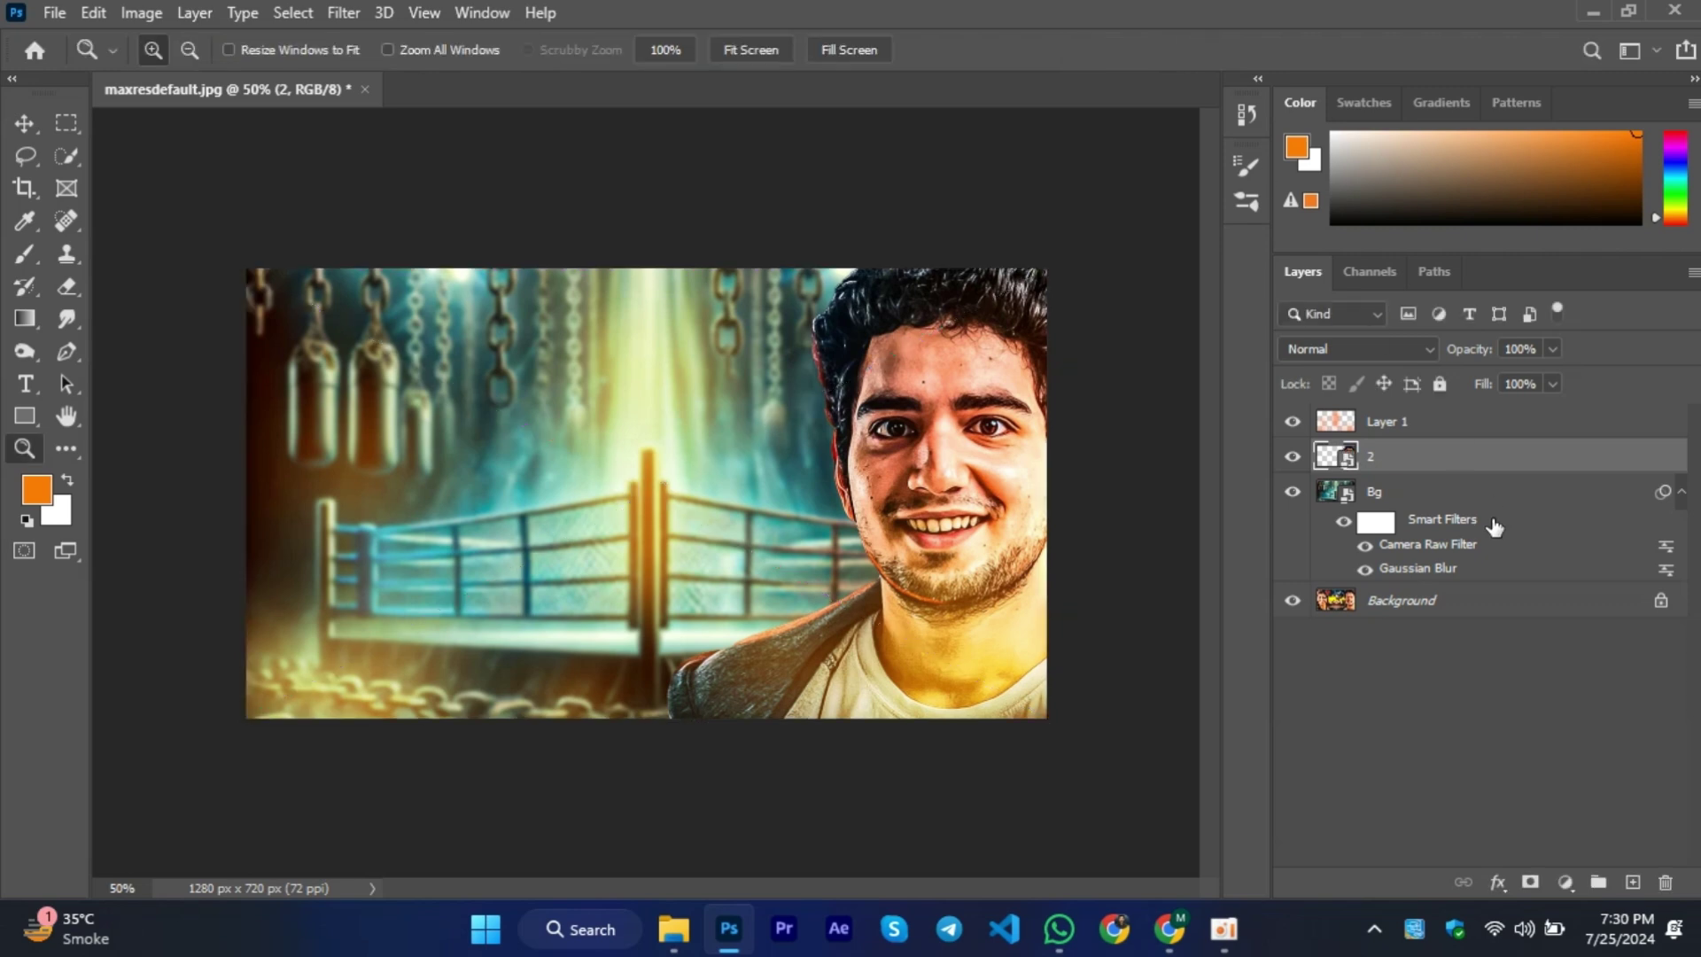
left_click_drag(1420, 457, 1418, 418)
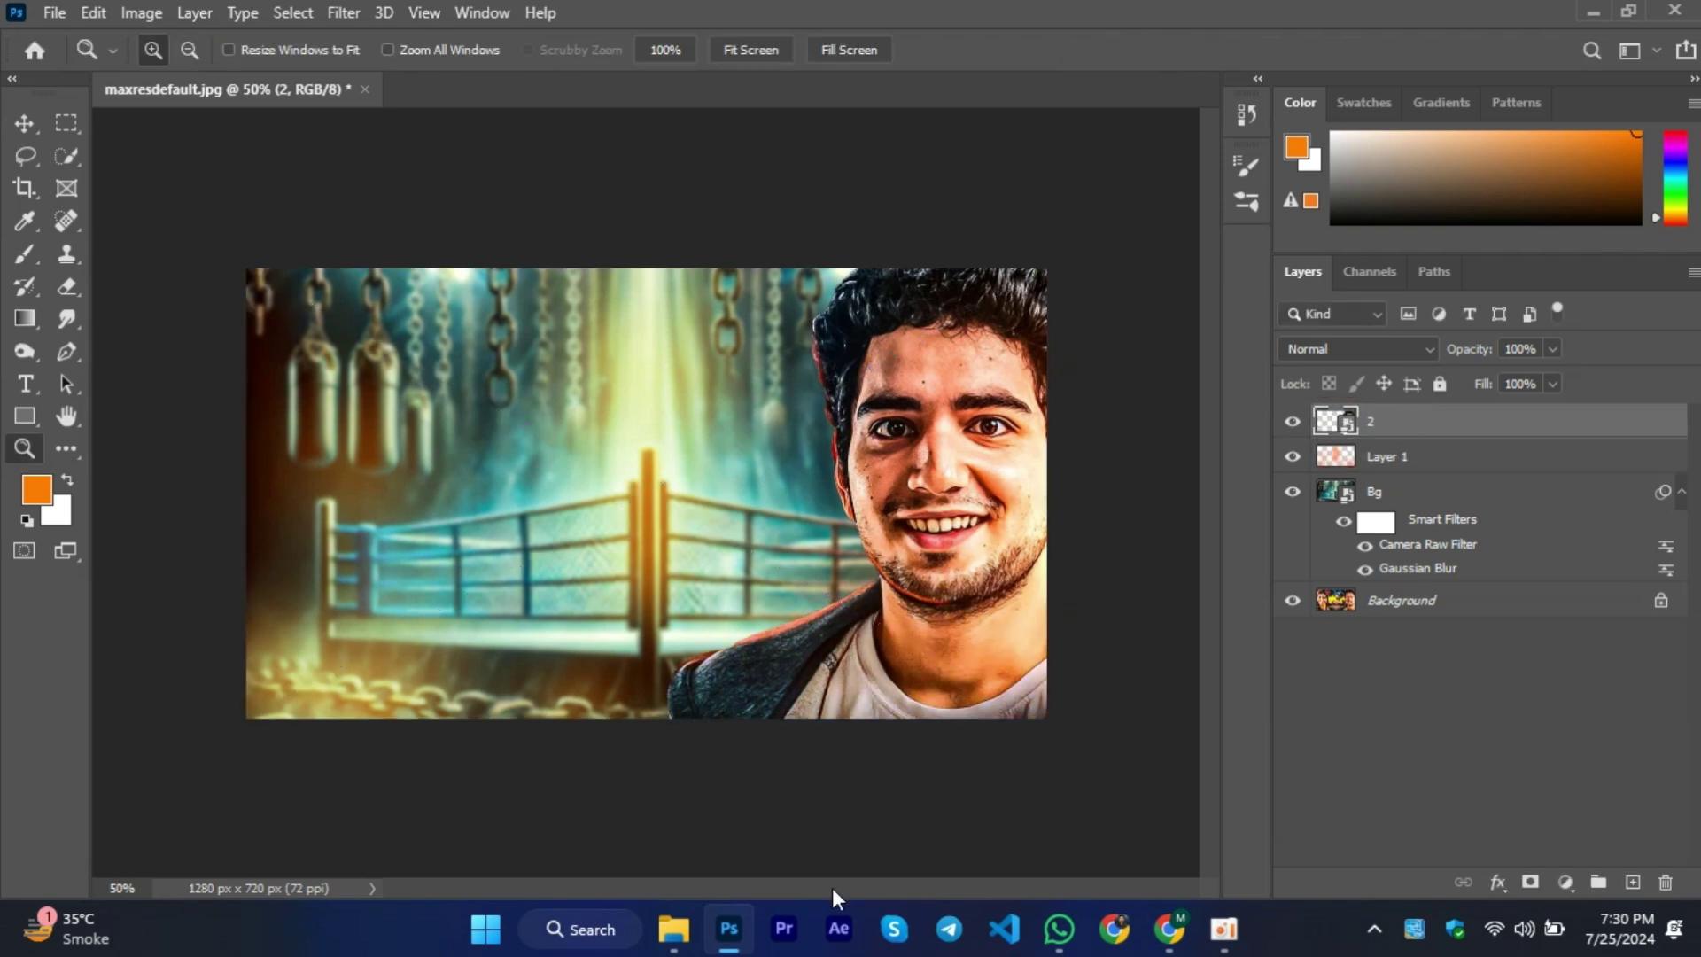
Place image 1 of the woman from the Chapri folder at full canvas size above layer 2.
left_click(674, 928)
left_click_drag(523, 278, 450, 572)
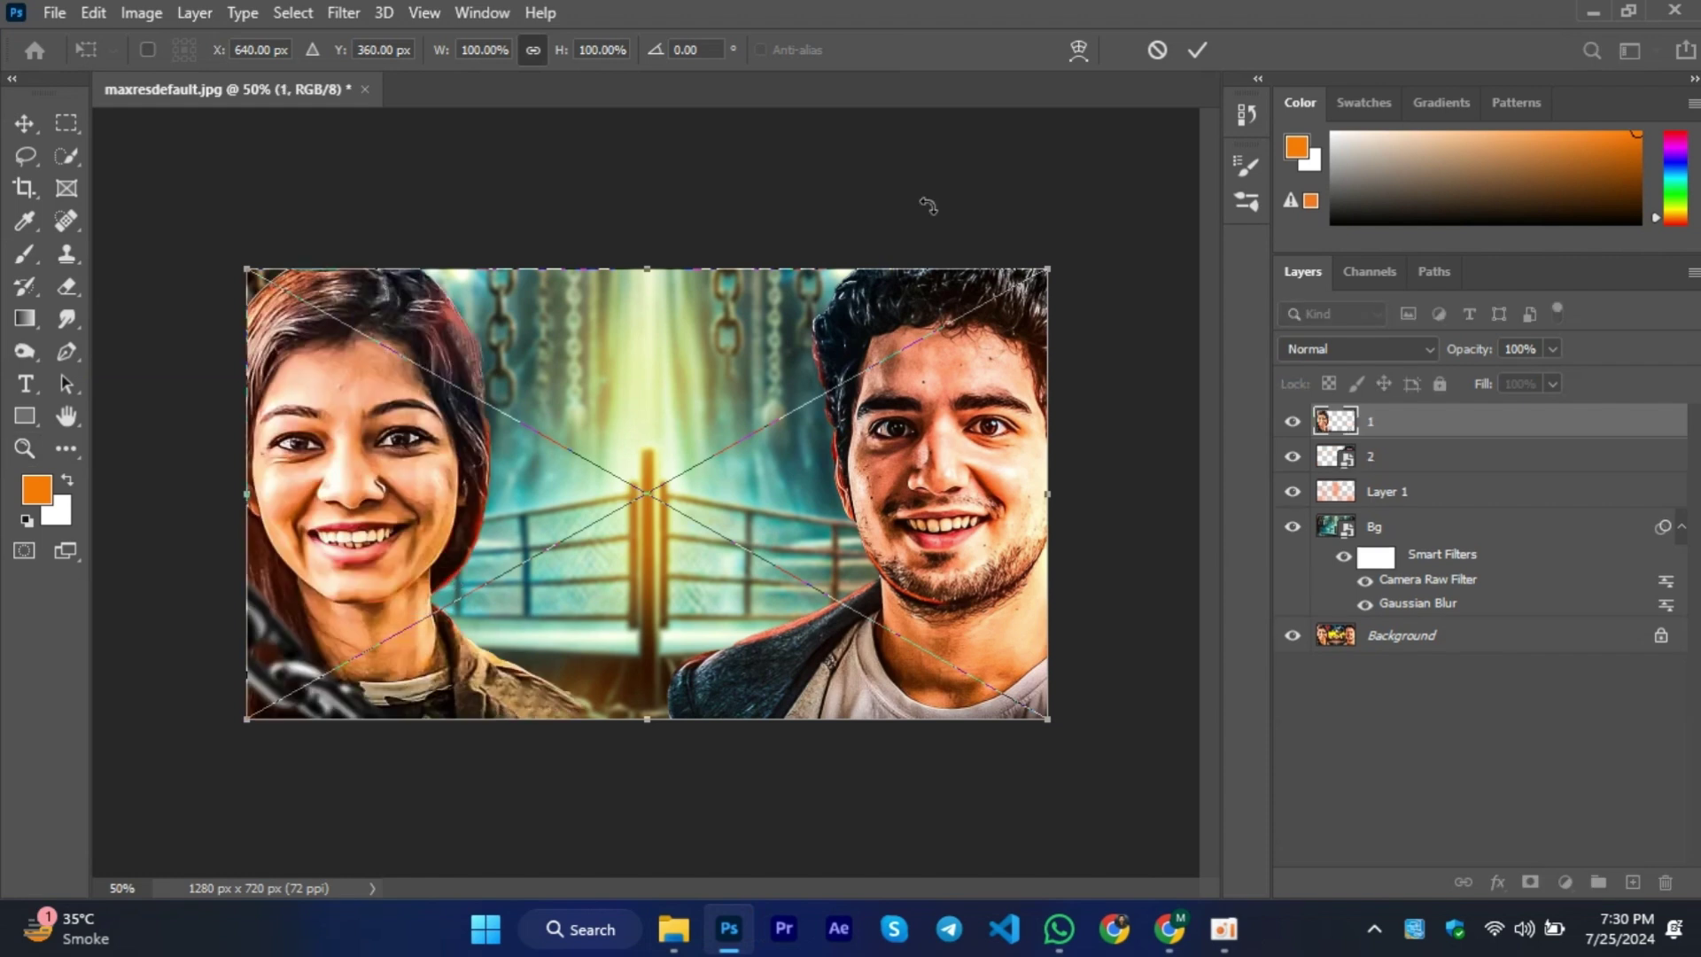
left_click(1193, 50)
key("z")
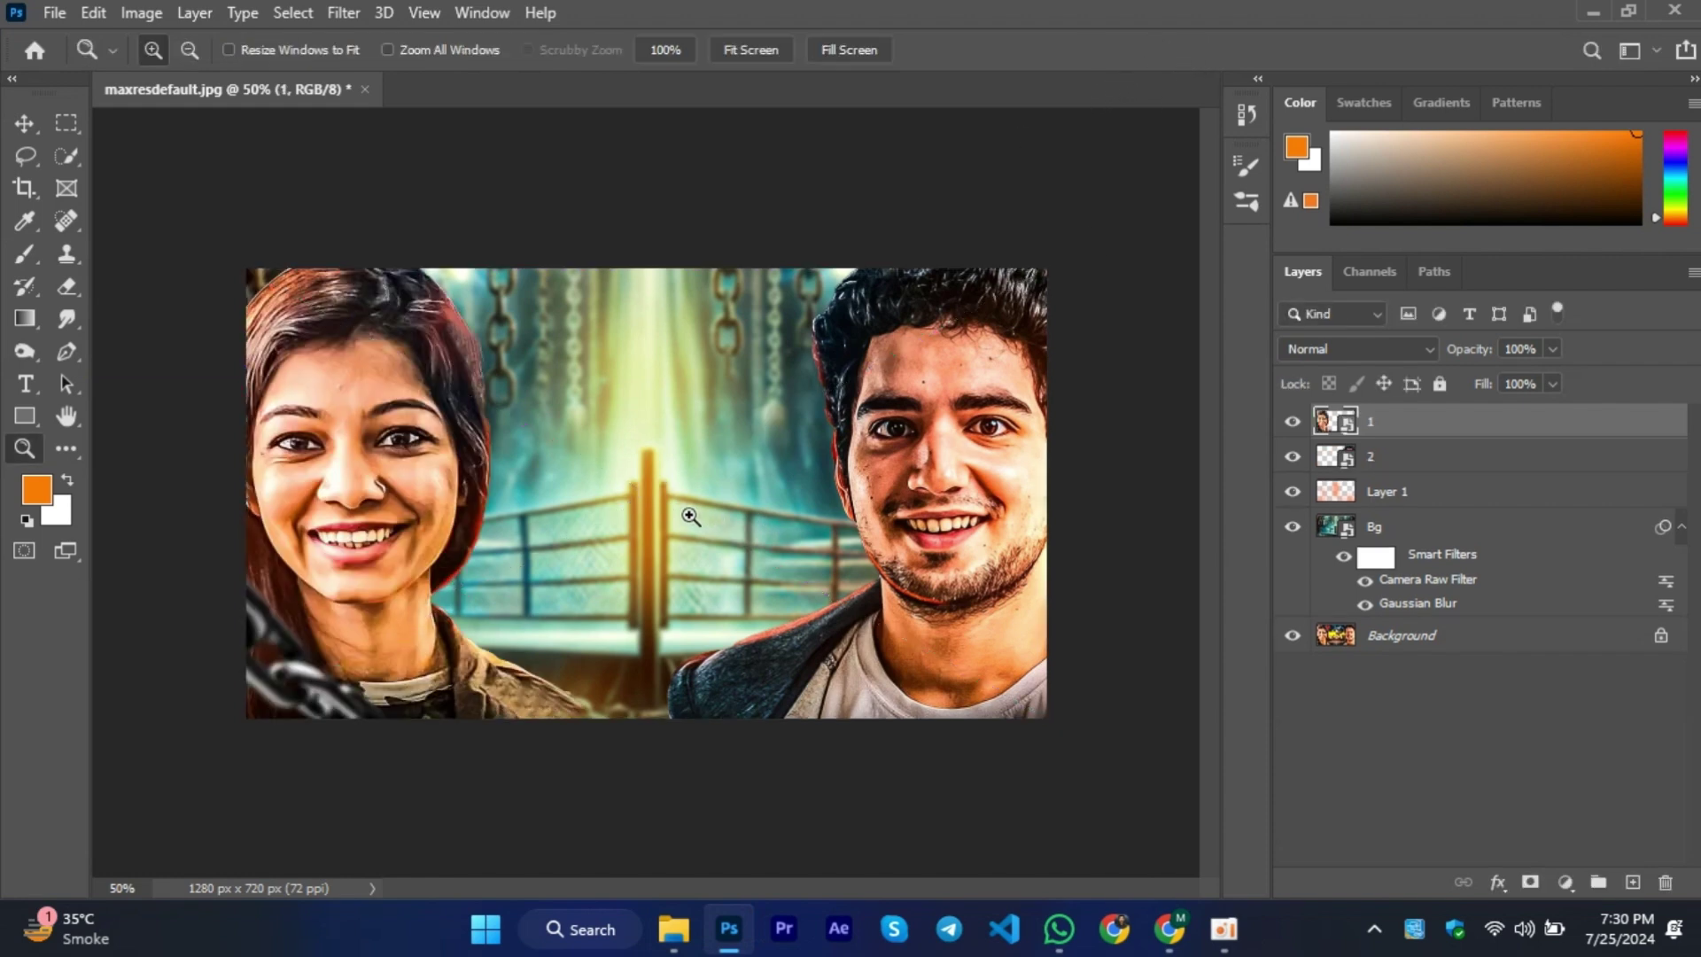
left_click(646, 518, "alt")
Place the Chains image from the Chapri folder and position it across the top of the canvas between the two faces.
mouse_move(673, 928)
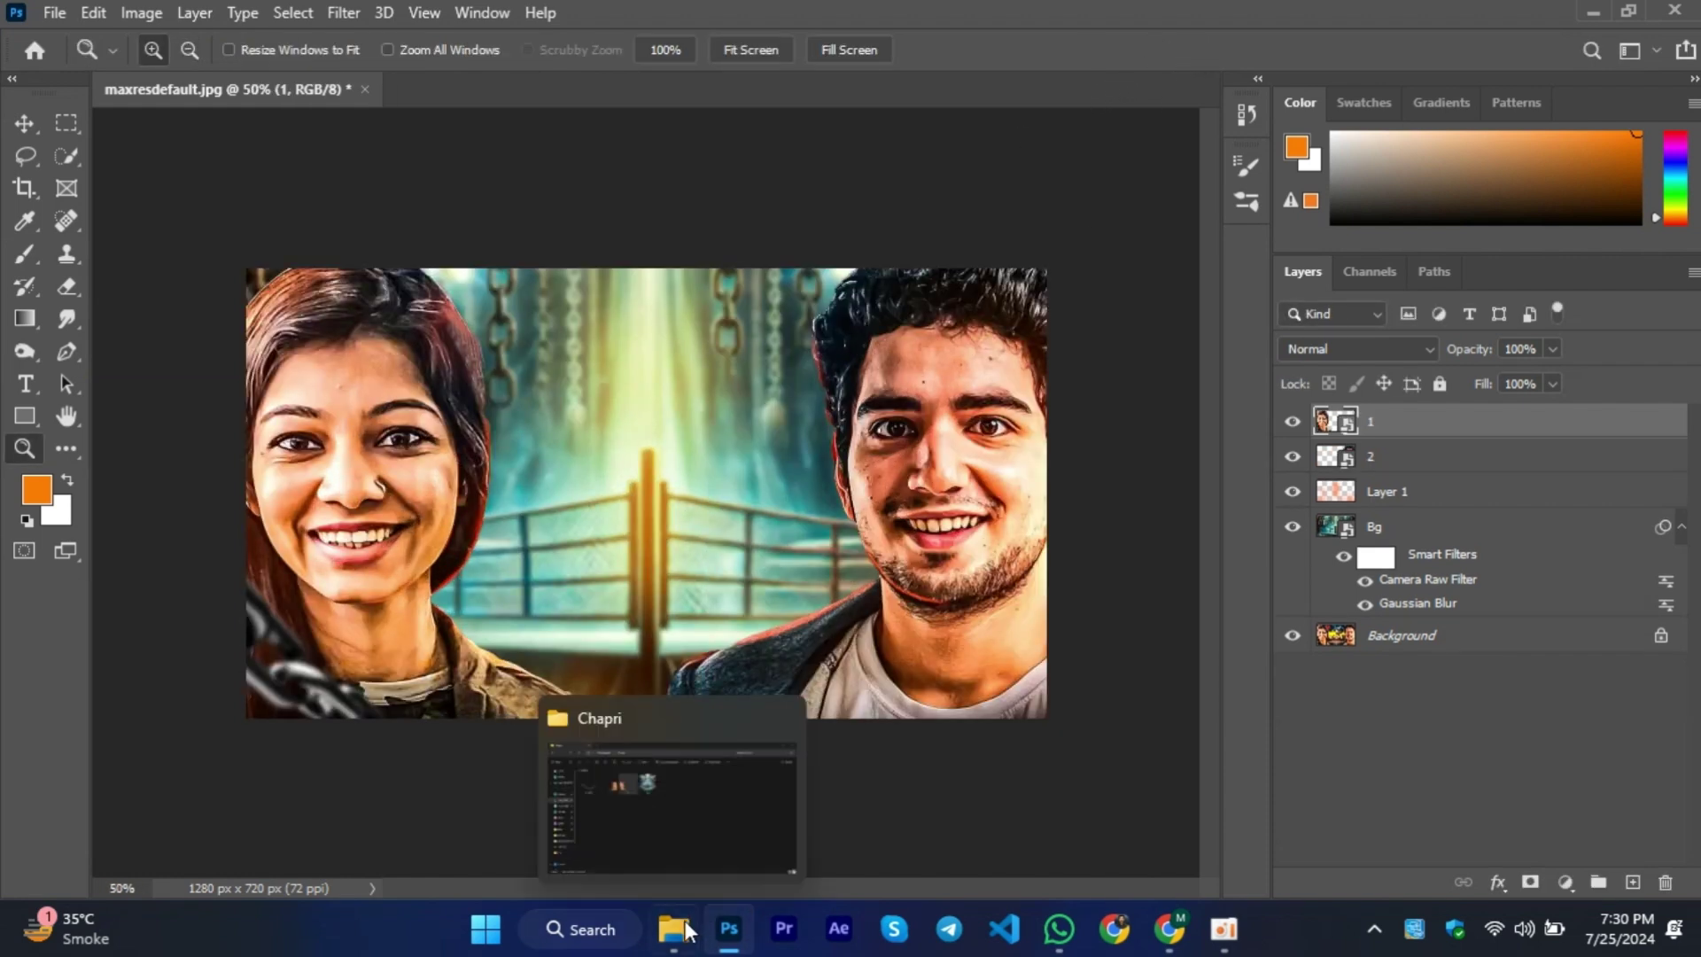
left_click(625, 696)
left_click_drag(263, 210, 641, 786)
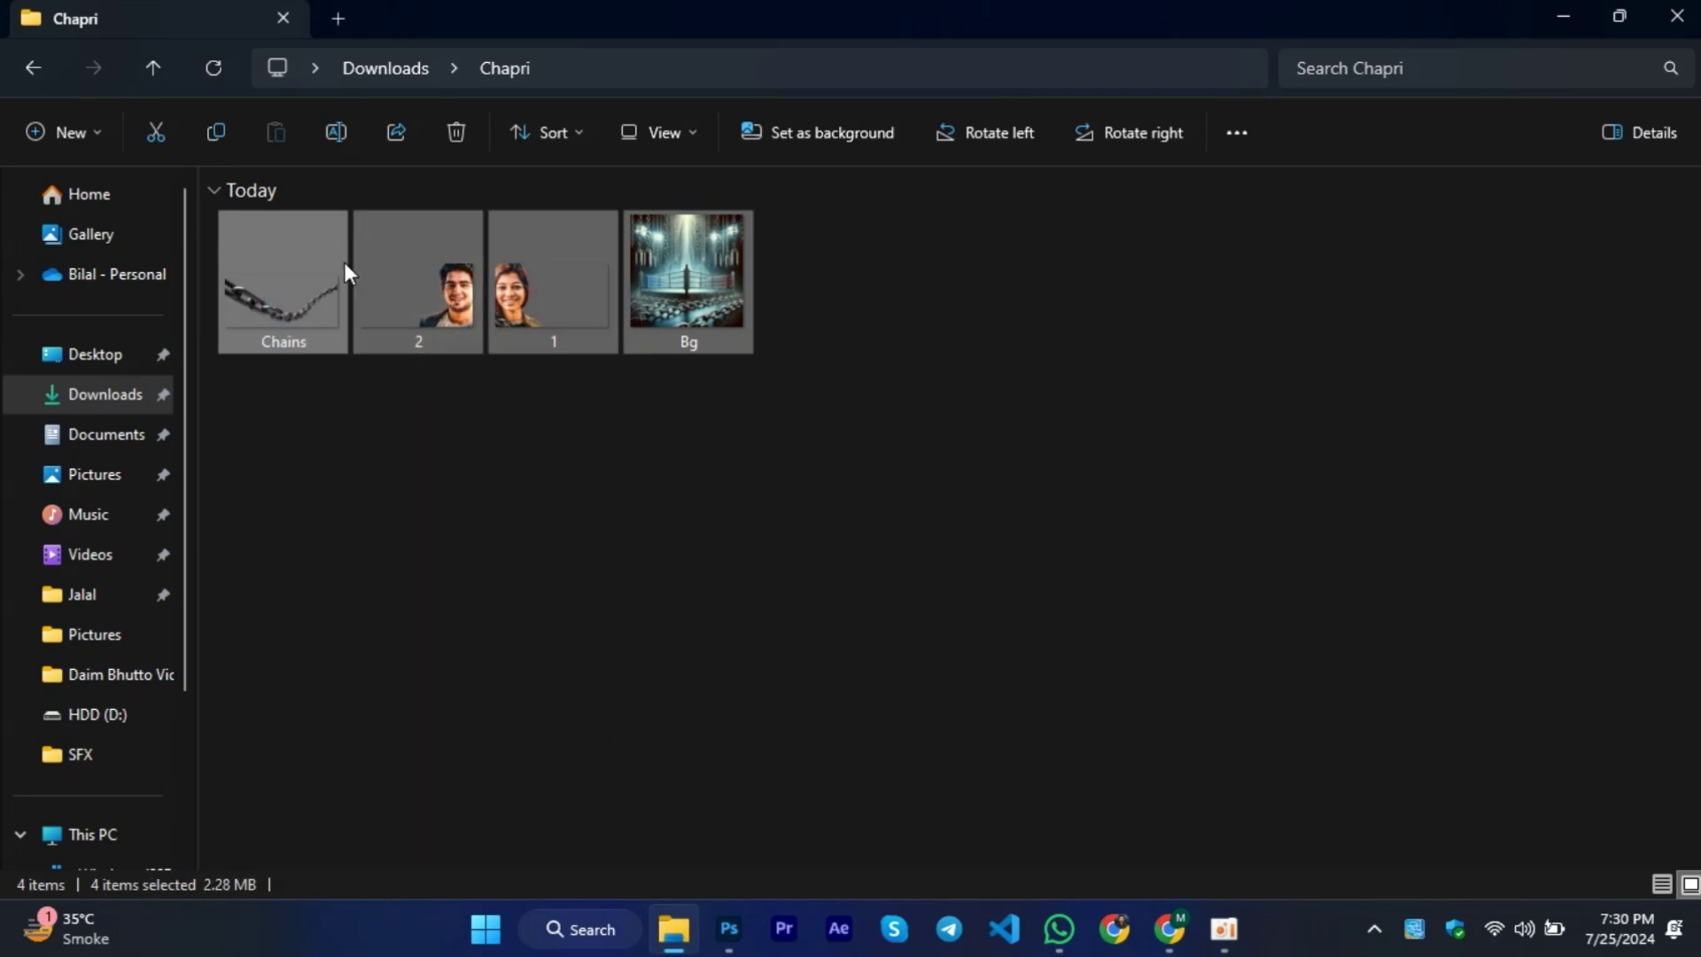
left_click(304, 278)
left_click_drag(303, 278, 646, 383)
left_click_drag(645, 400, 696, 356)
left_click_drag(697, 338, 701, 283)
left_click_drag(872, 381, 864, 408)
left_click_drag(735, 315, 779, 303)
left_click(1197, 53)
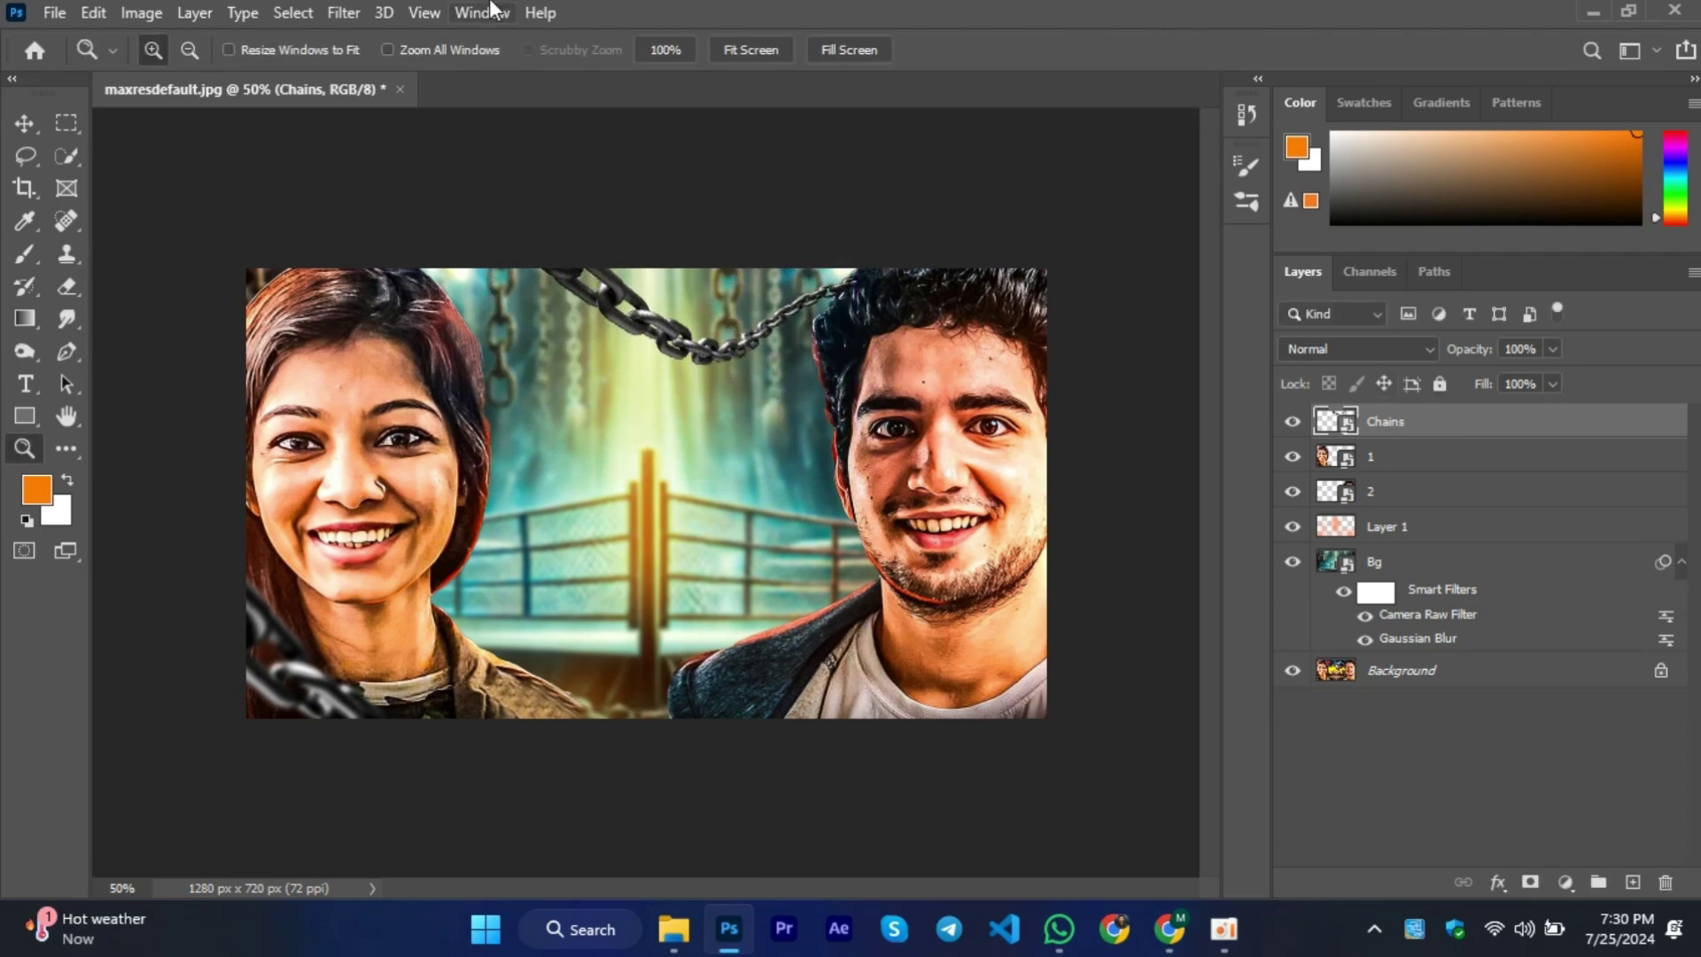
Apply a 3.8-pixel Gaussian Blur to the Chains layer and move it below layer 2, behind both people.
left_click(362, 14)
mouse_move(430, 292)
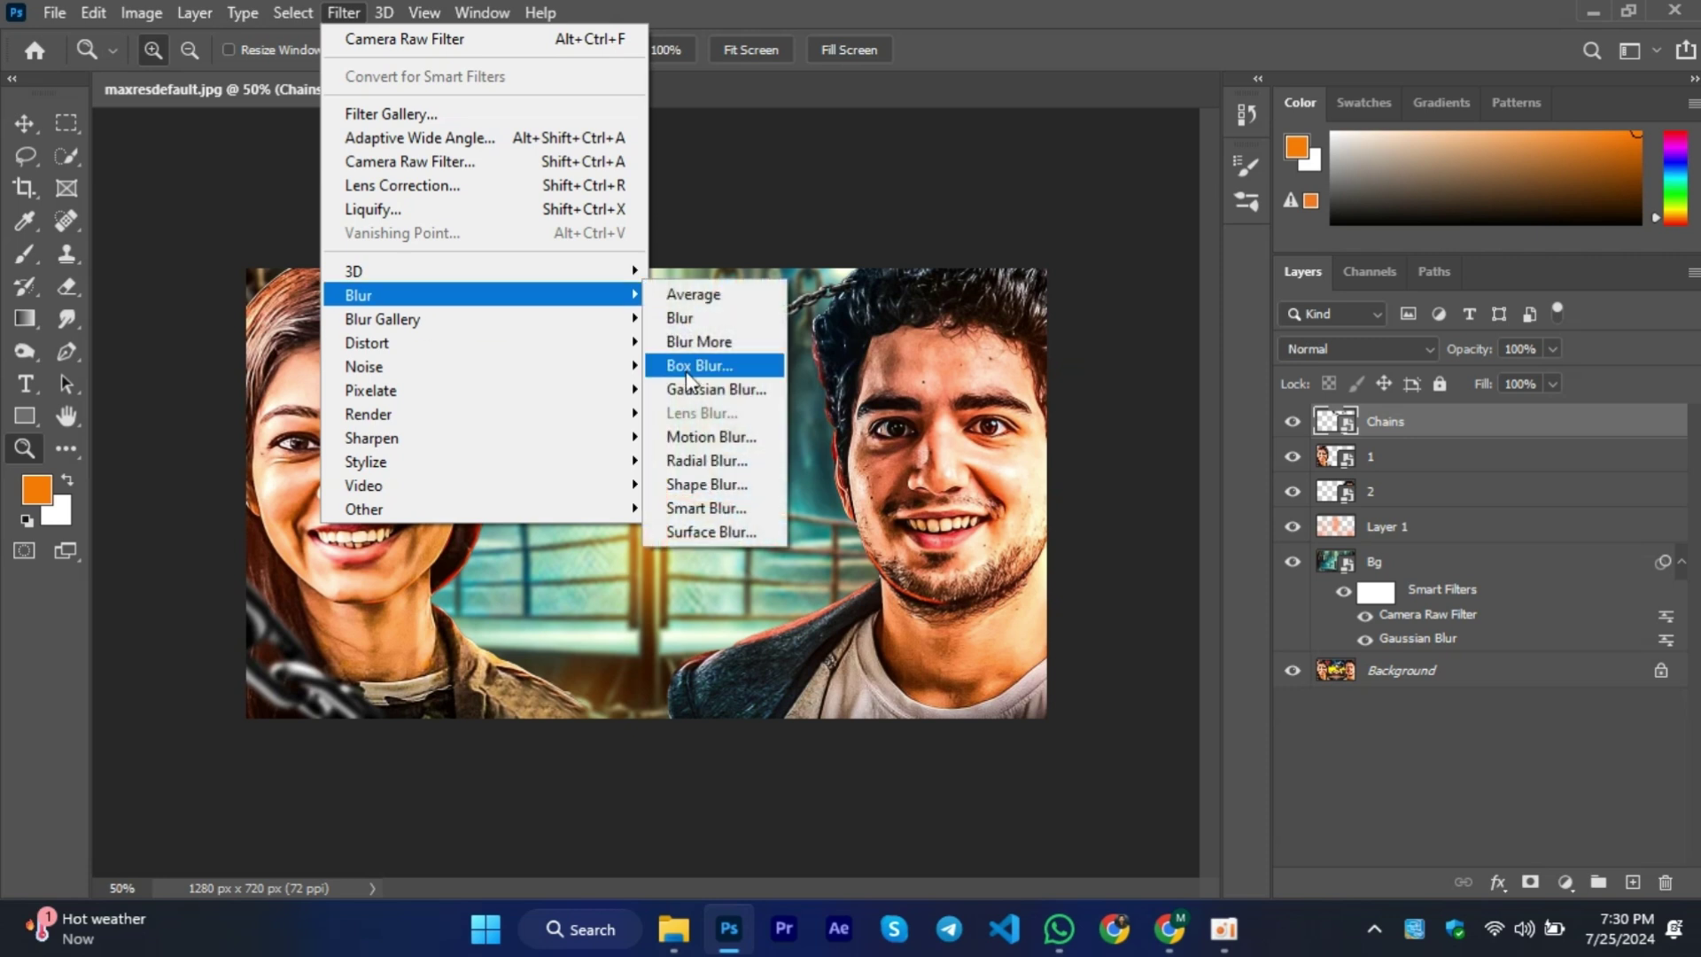
left_click(695, 389)
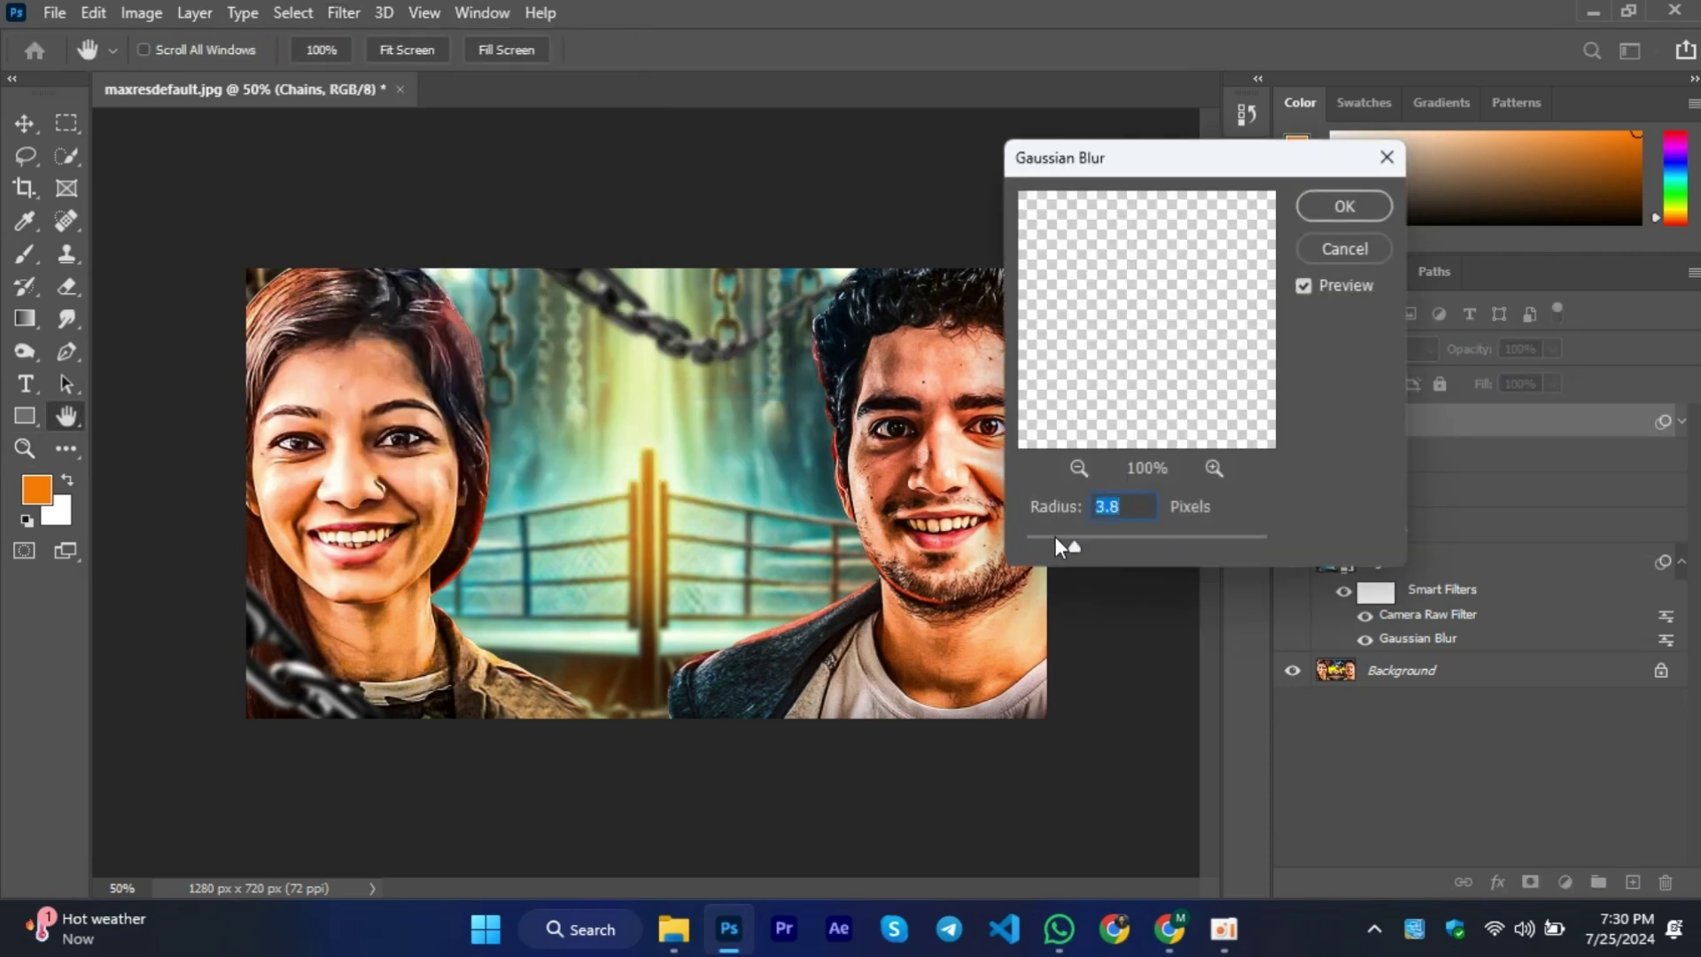
left_click(1343, 217)
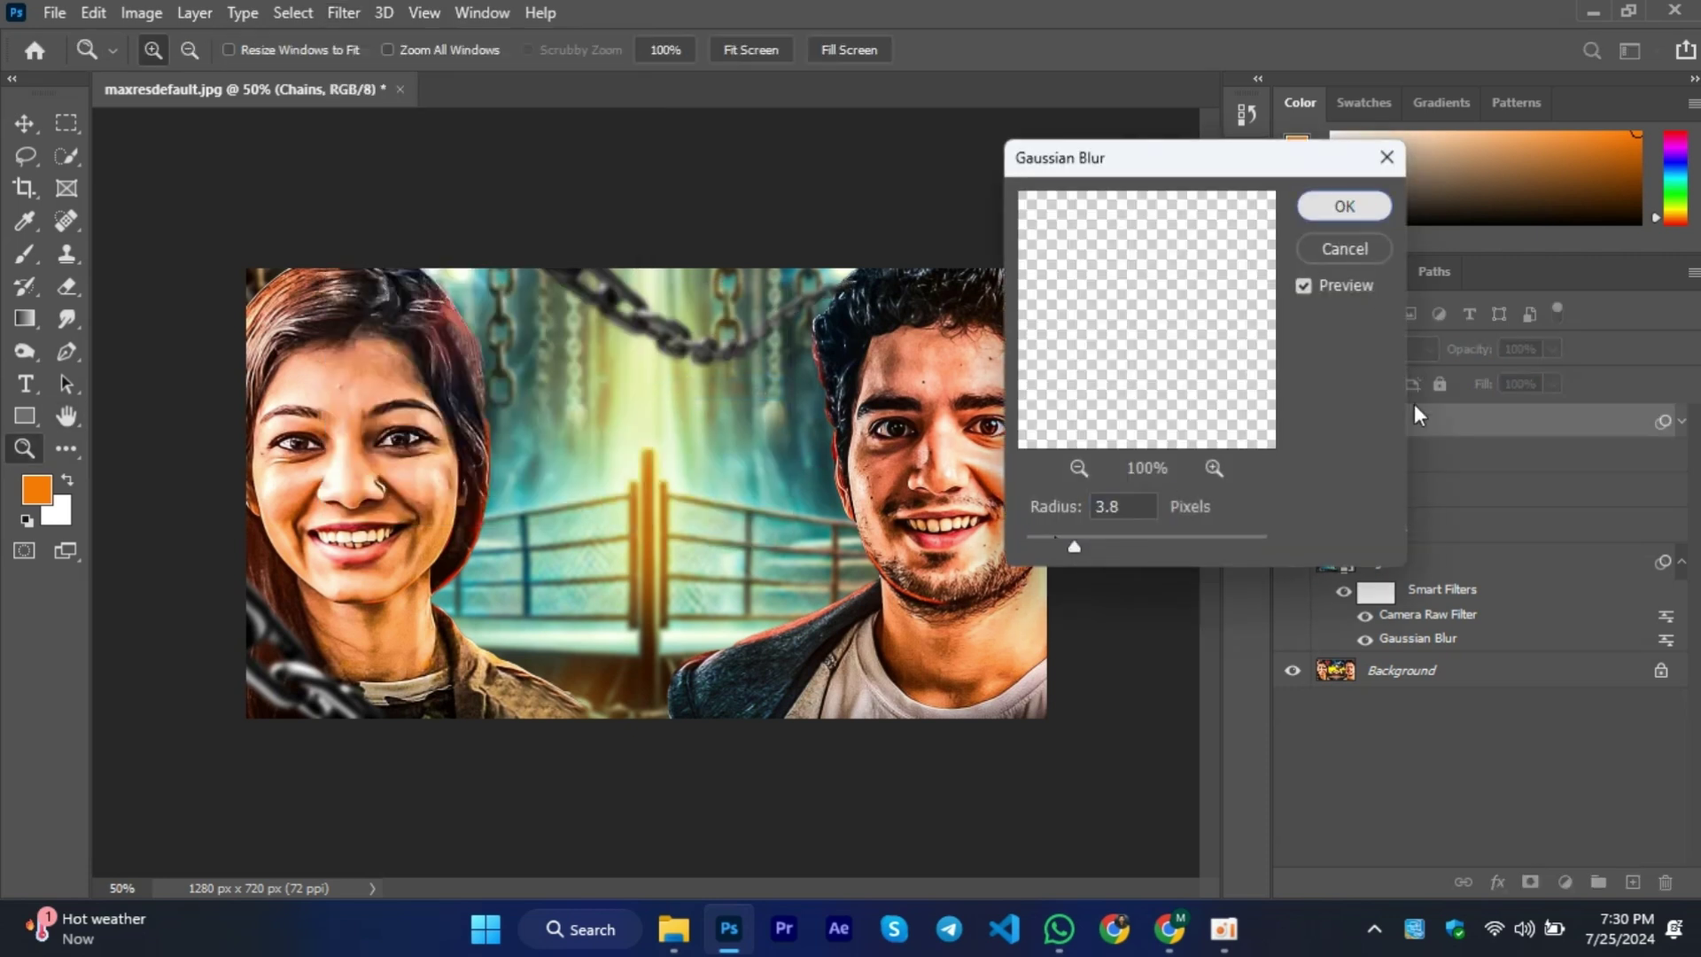
left_click_drag(1421, 423, 1418, 561)
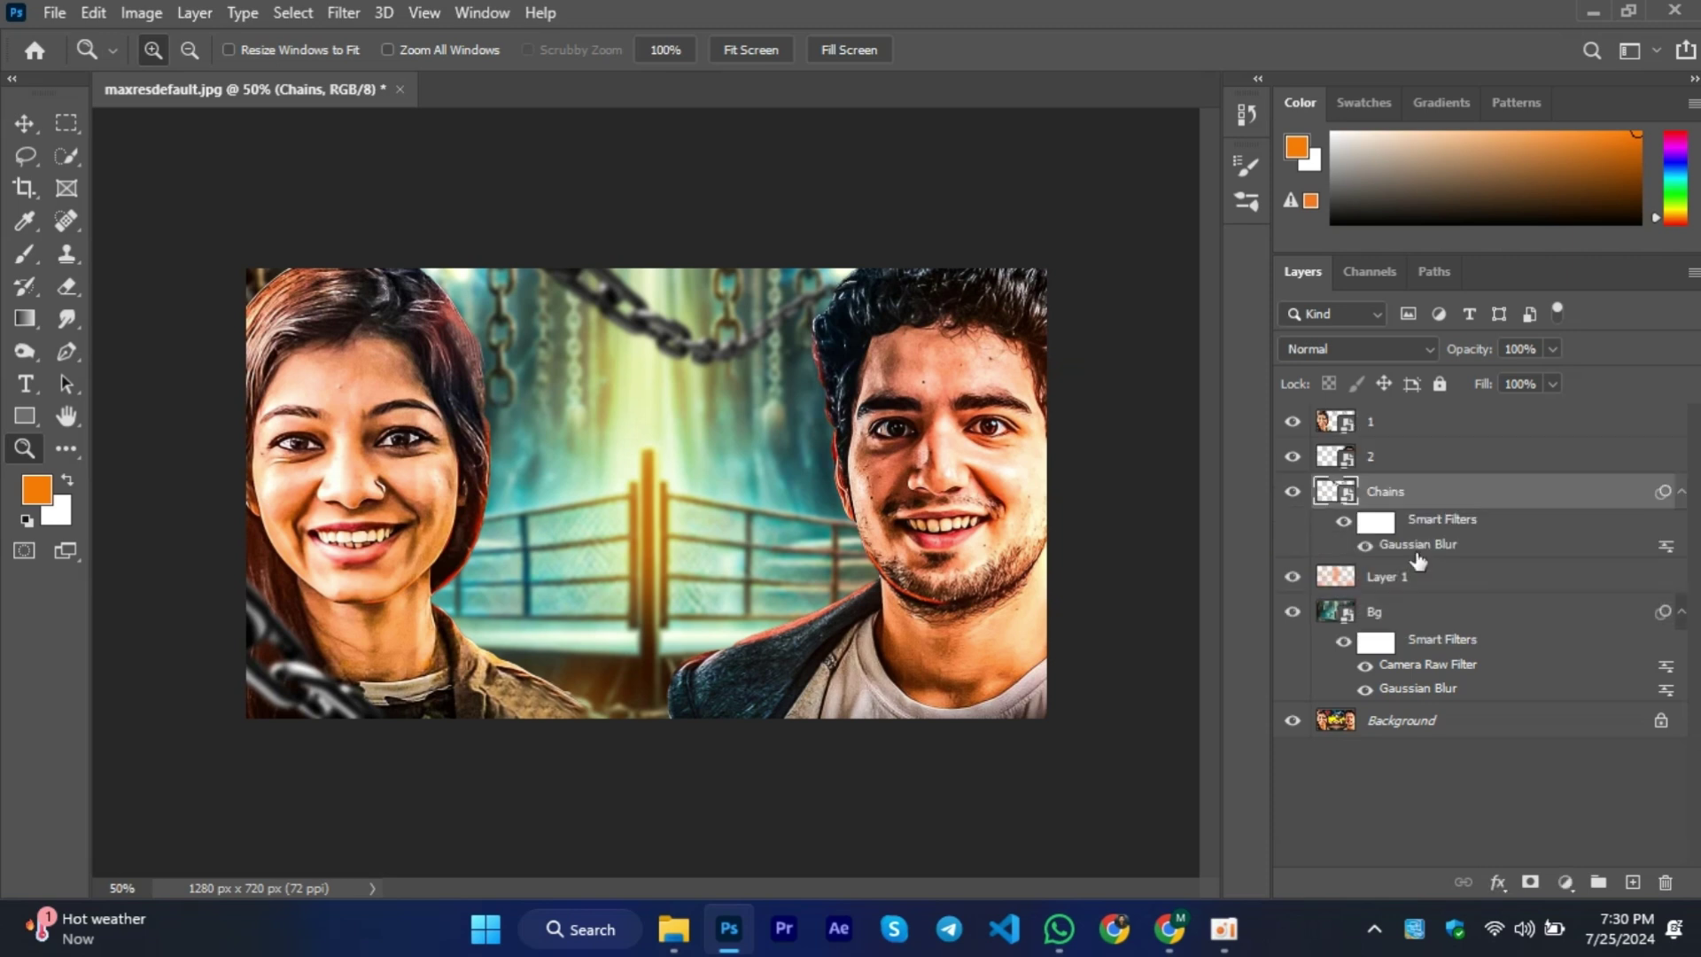
Duplicate the blurred chain, bring the copy above all layers, and transform it into the lower-right corner over the man's shoulder.
left_click(27, 124)
left_click_drag(764, 377, 762, 514)
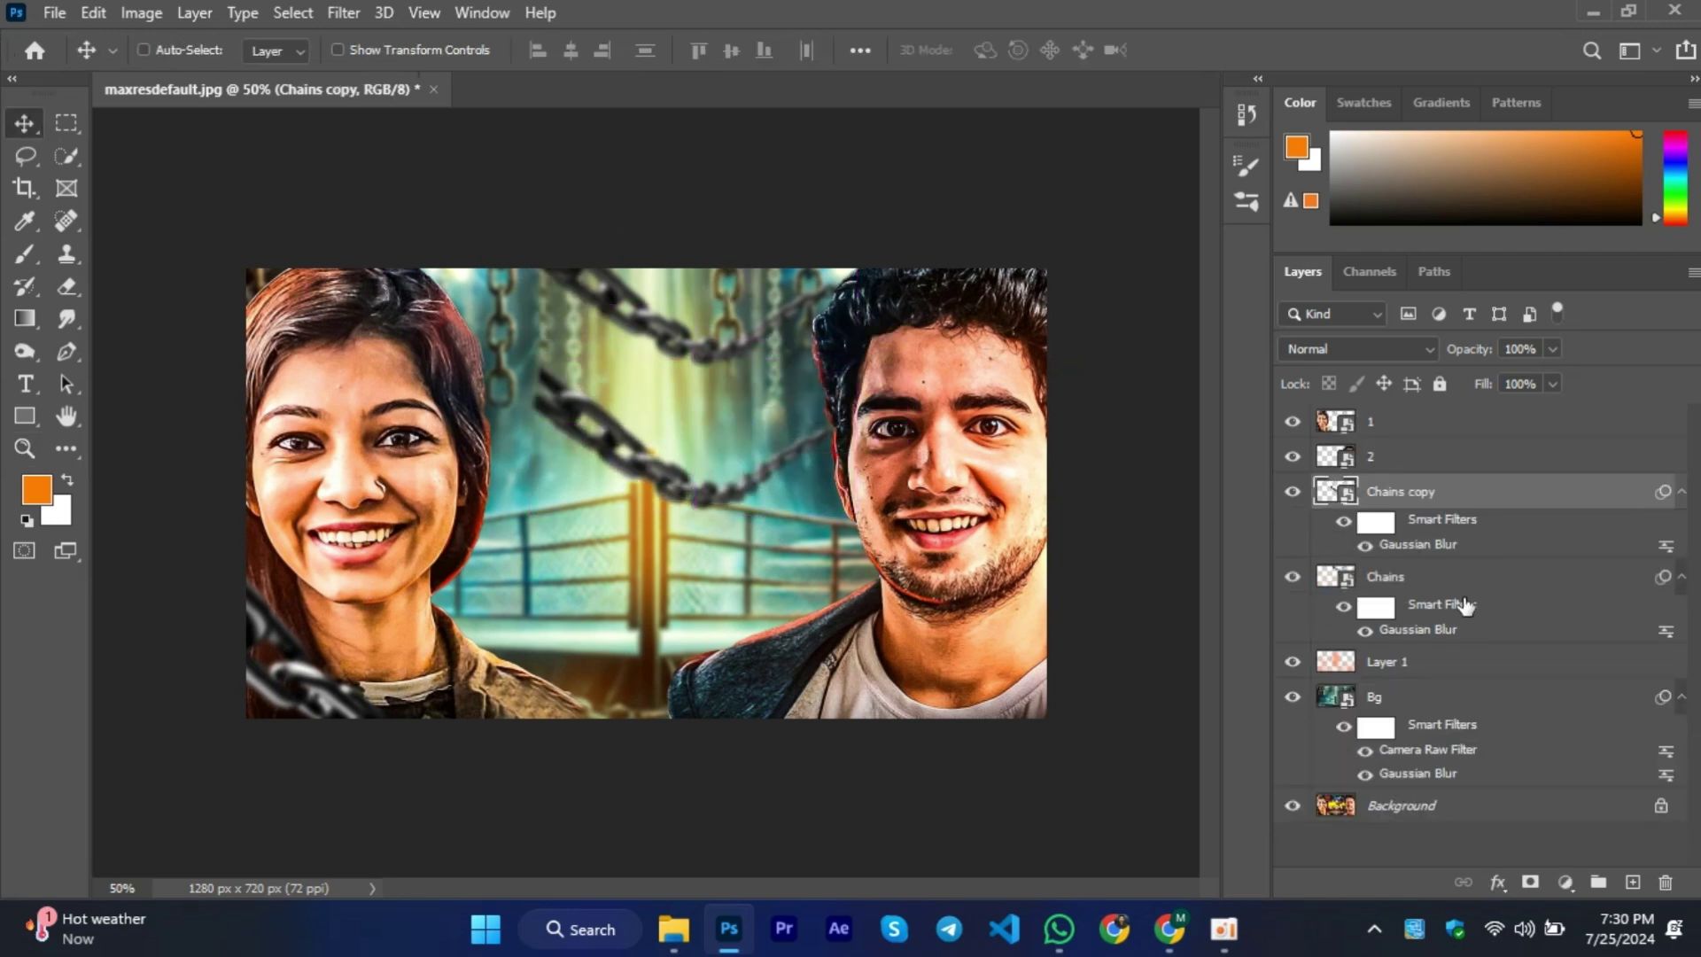
left_click_drag(1462, 494, 1453, 415)
key("ctrl+t")
left_click_drag(728, 456, 1023, 684)
key("Return")
right_click(960, 650)
left_click(996, 639)
left_click(1196, 50)
key("Return")
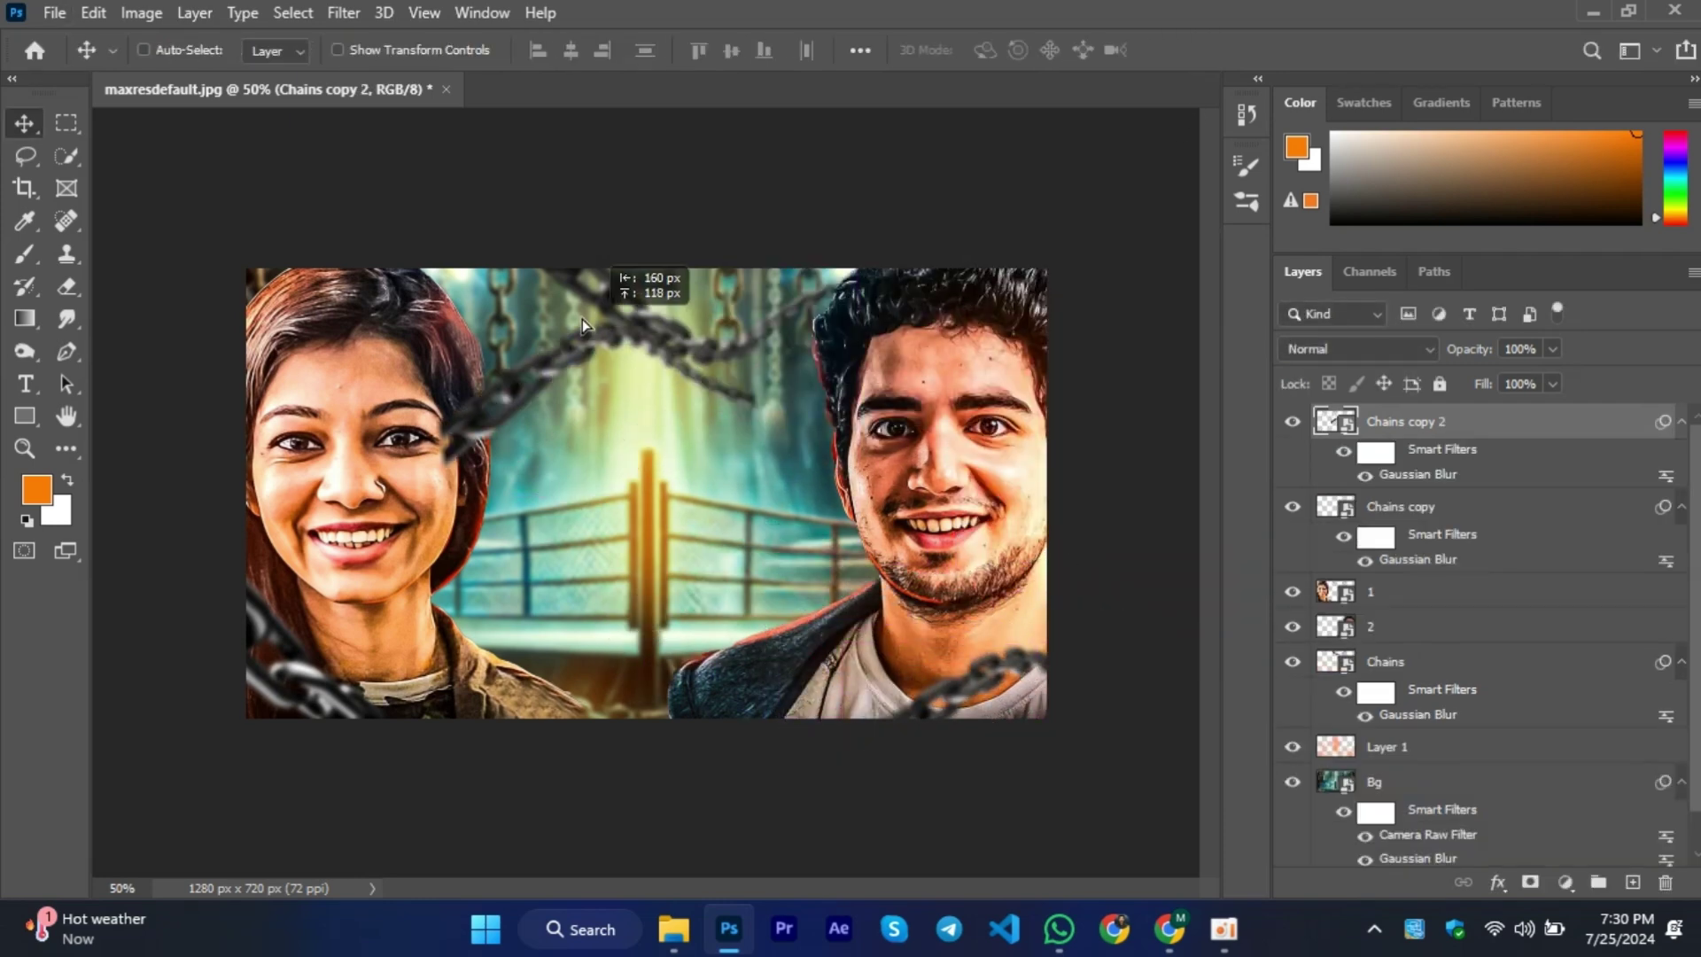
Place a second chain copy at the lower centre of the canvas, layered behind the two people.
left_click_drag(582, 319, 775, 640)
key("z")
key("ctrl+minus")
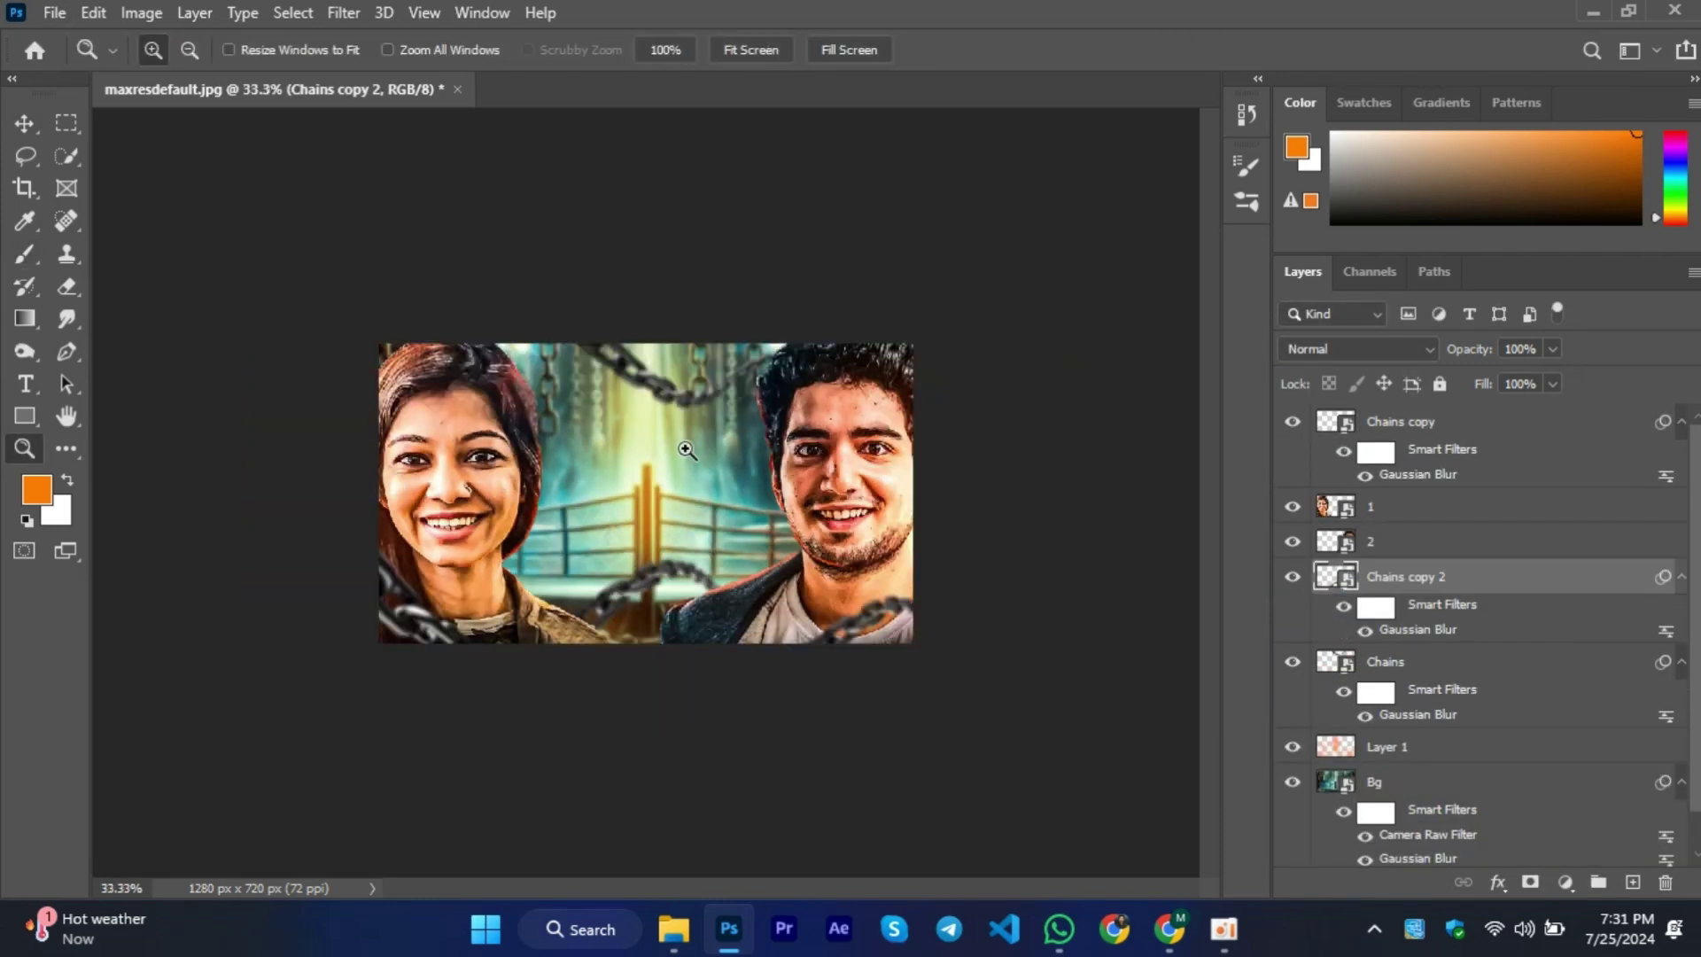
Add a new layer above the lower-centre chain copy and clip it to that chain.
key("ctrl+plus")
key("ctrl+plus")
left_click(1632, 882)
left_click(1462, 590, "alt")
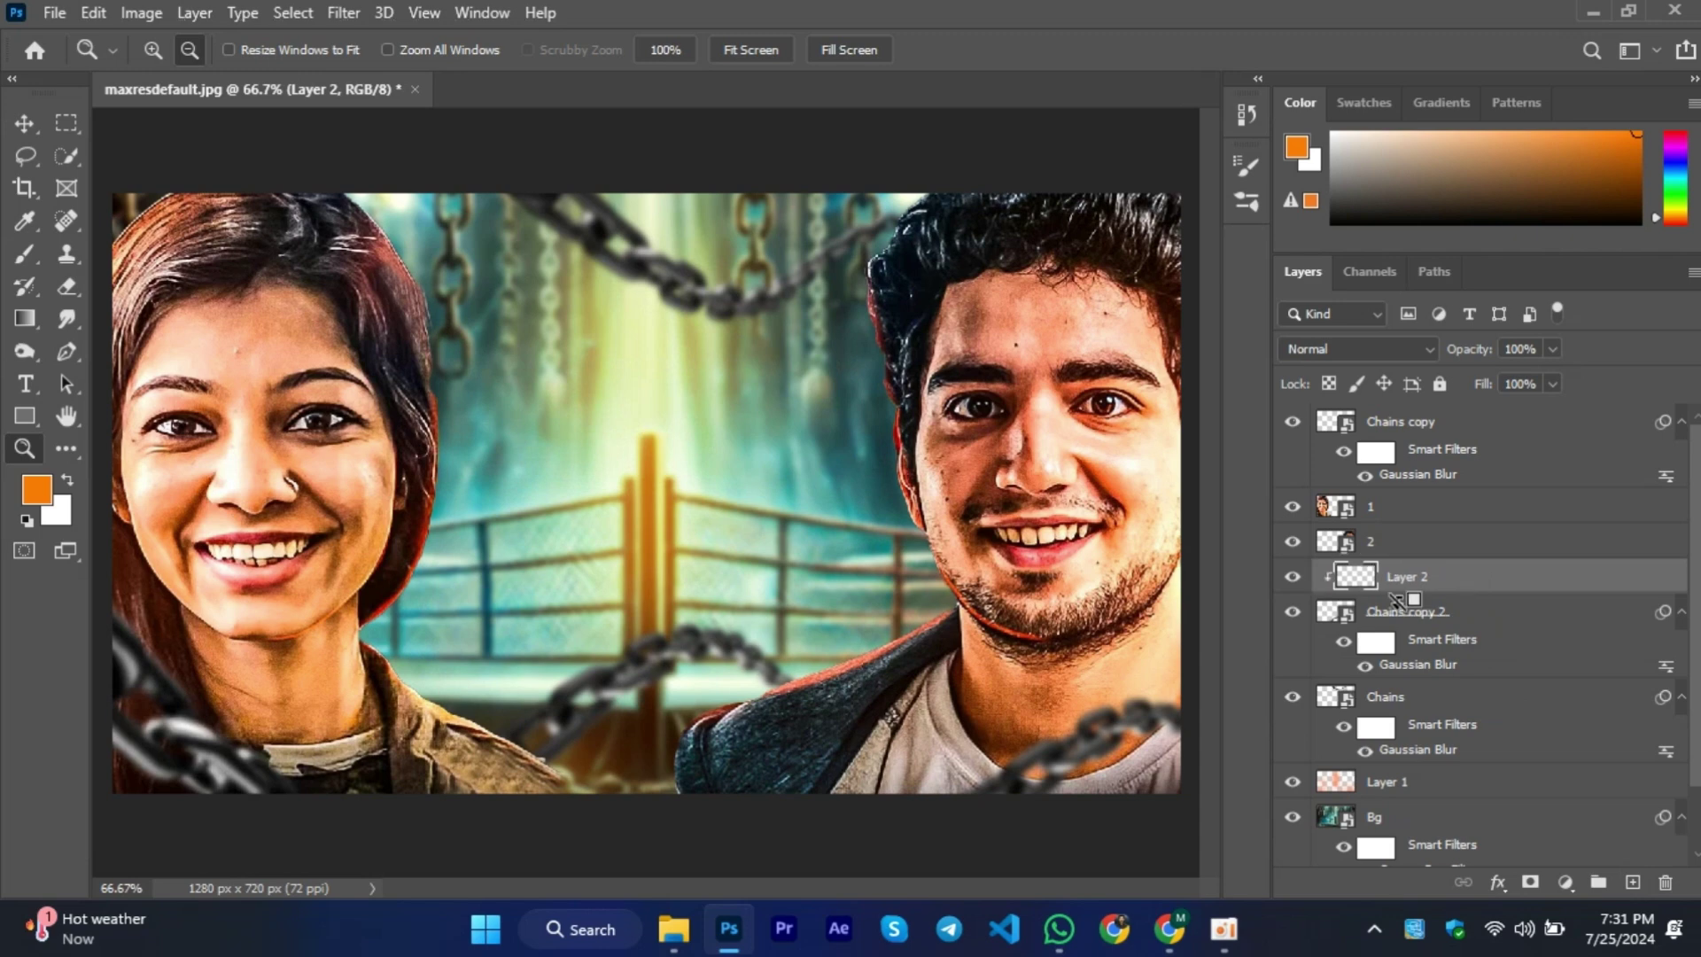
Paint soft orange highlights along the upper edges of the lower-centre chain on the clipped layer.
left_click(676, 708)
left_click(676, 708)
key("b")
left_click_drag(660, 545, 315, 638)
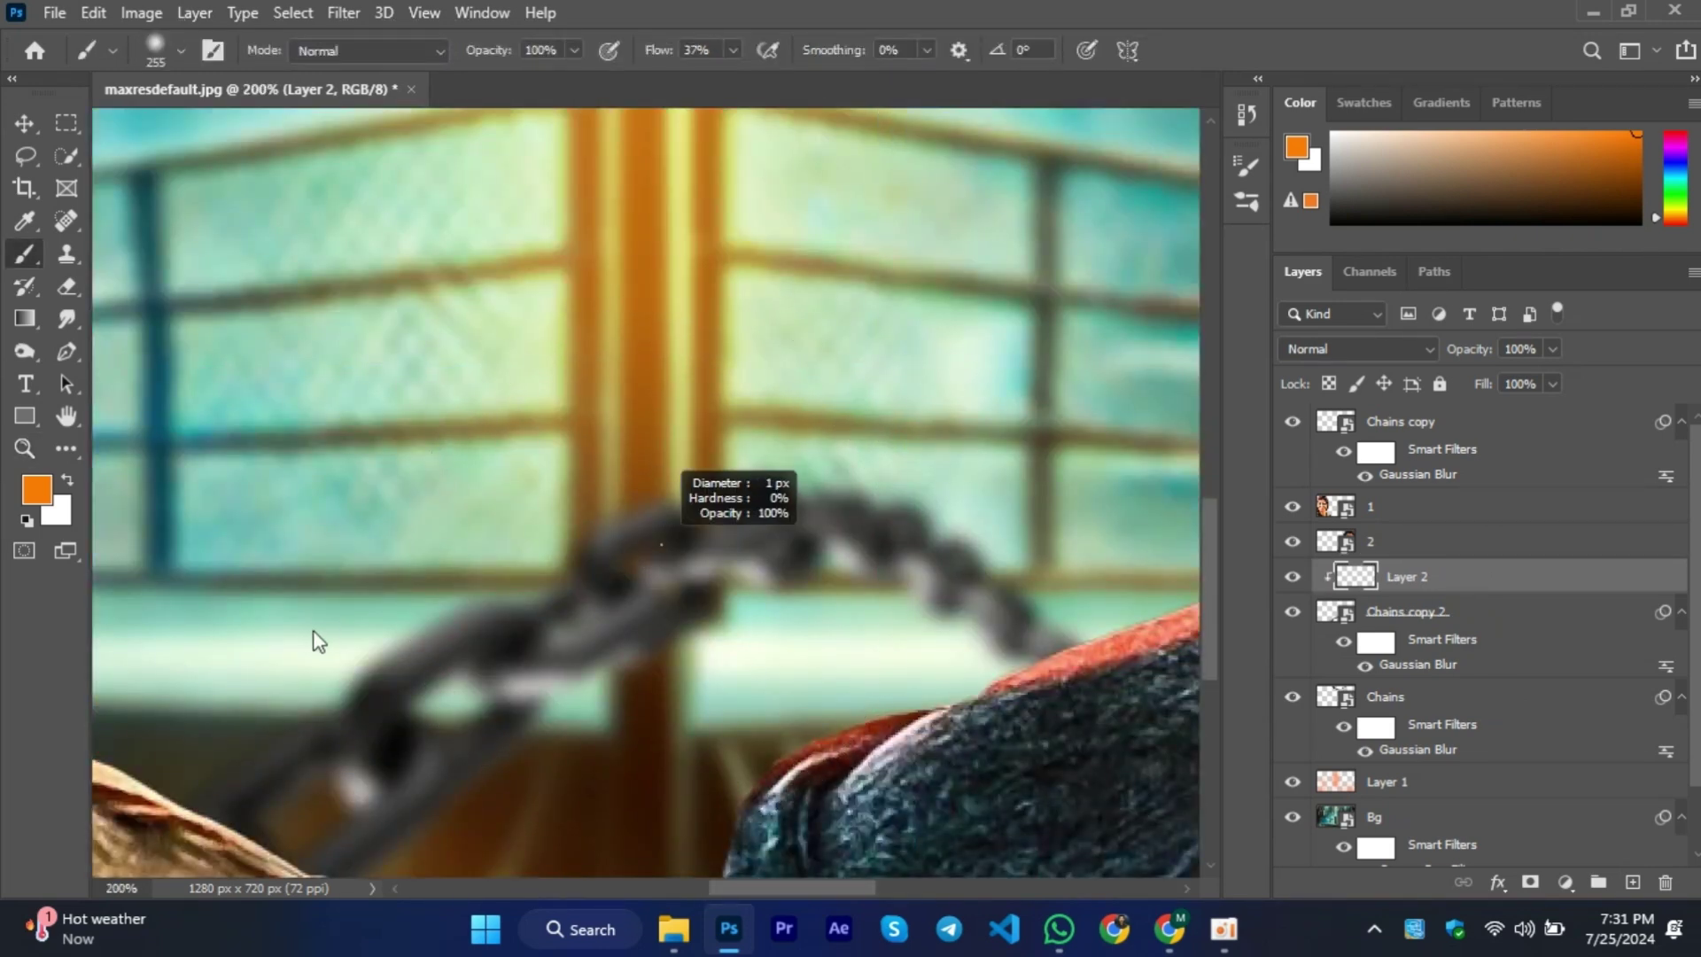
left_click_drag(503, 587, 513, 588)
mouse_move(583, 542)
left_mouse_down()
mouse_move(708, 489)
mouse_move(953, 463)
mouse_move(987, 536)
left_mouse_up()
left_click_drag(531, 540, 265, 673)
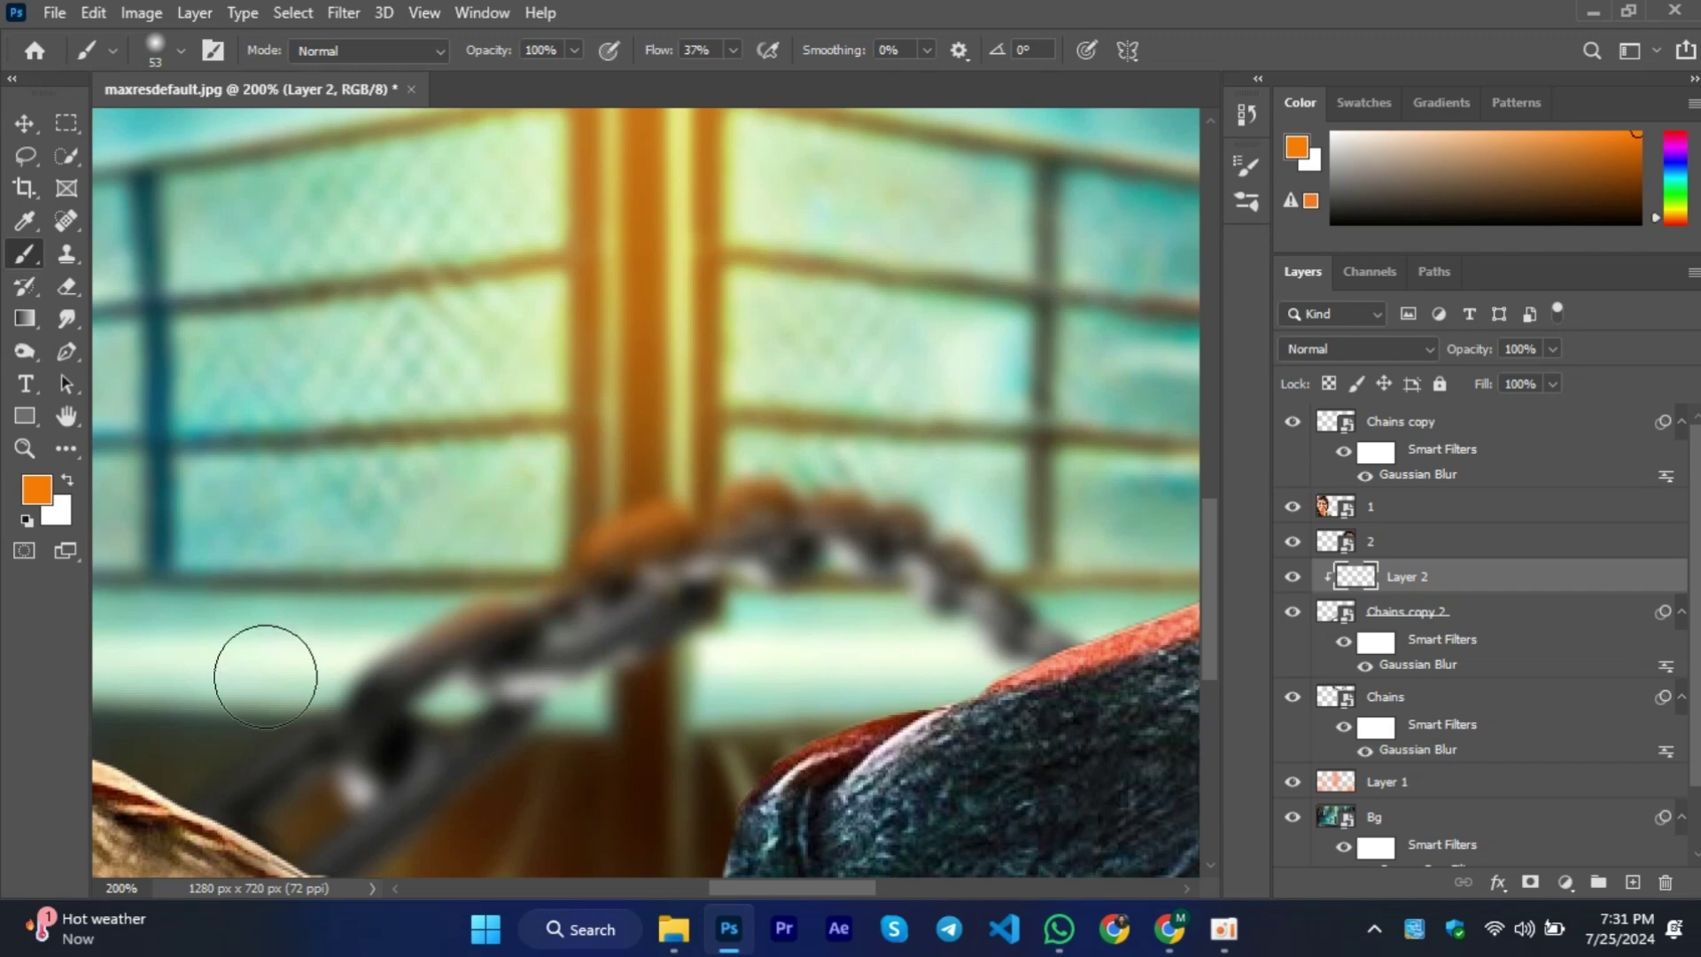
left_click_drag(422, 559, 200, 779)
left_click_drag(496, 584, 276, 716)
Lower the opacity of the clipped highlight layer to 84%.
key("z")
left_click(682, 532, "alt")
left_click(797, 528, "alt")
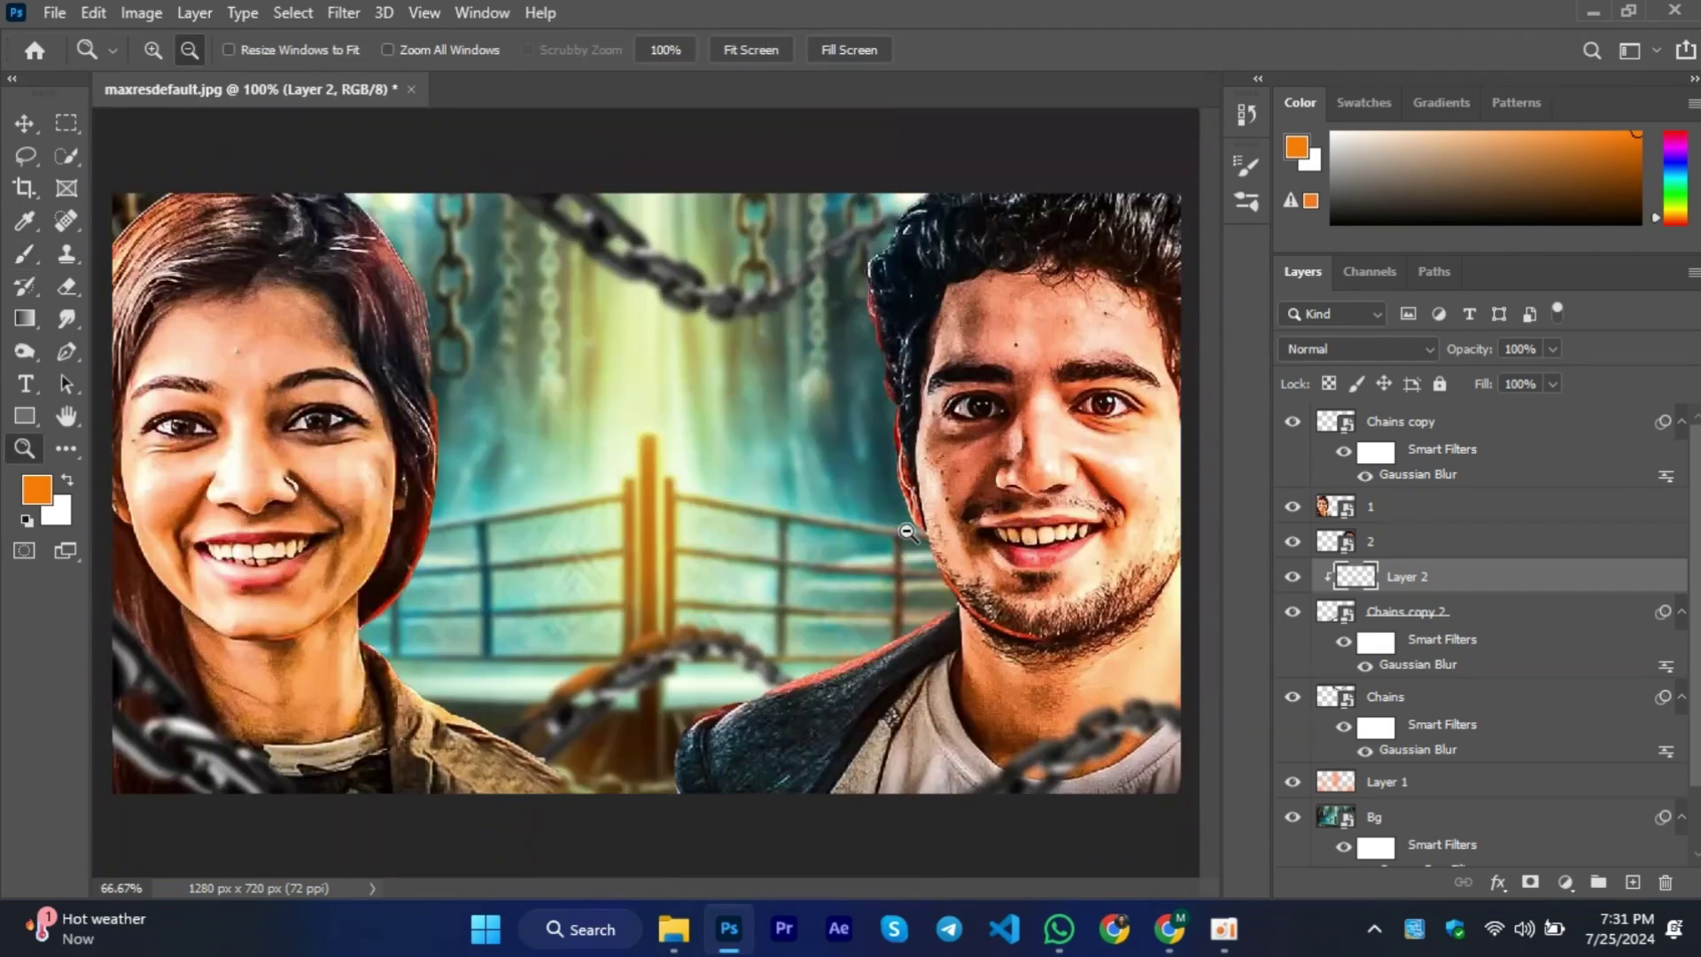
left_click(894, 509, "alt")
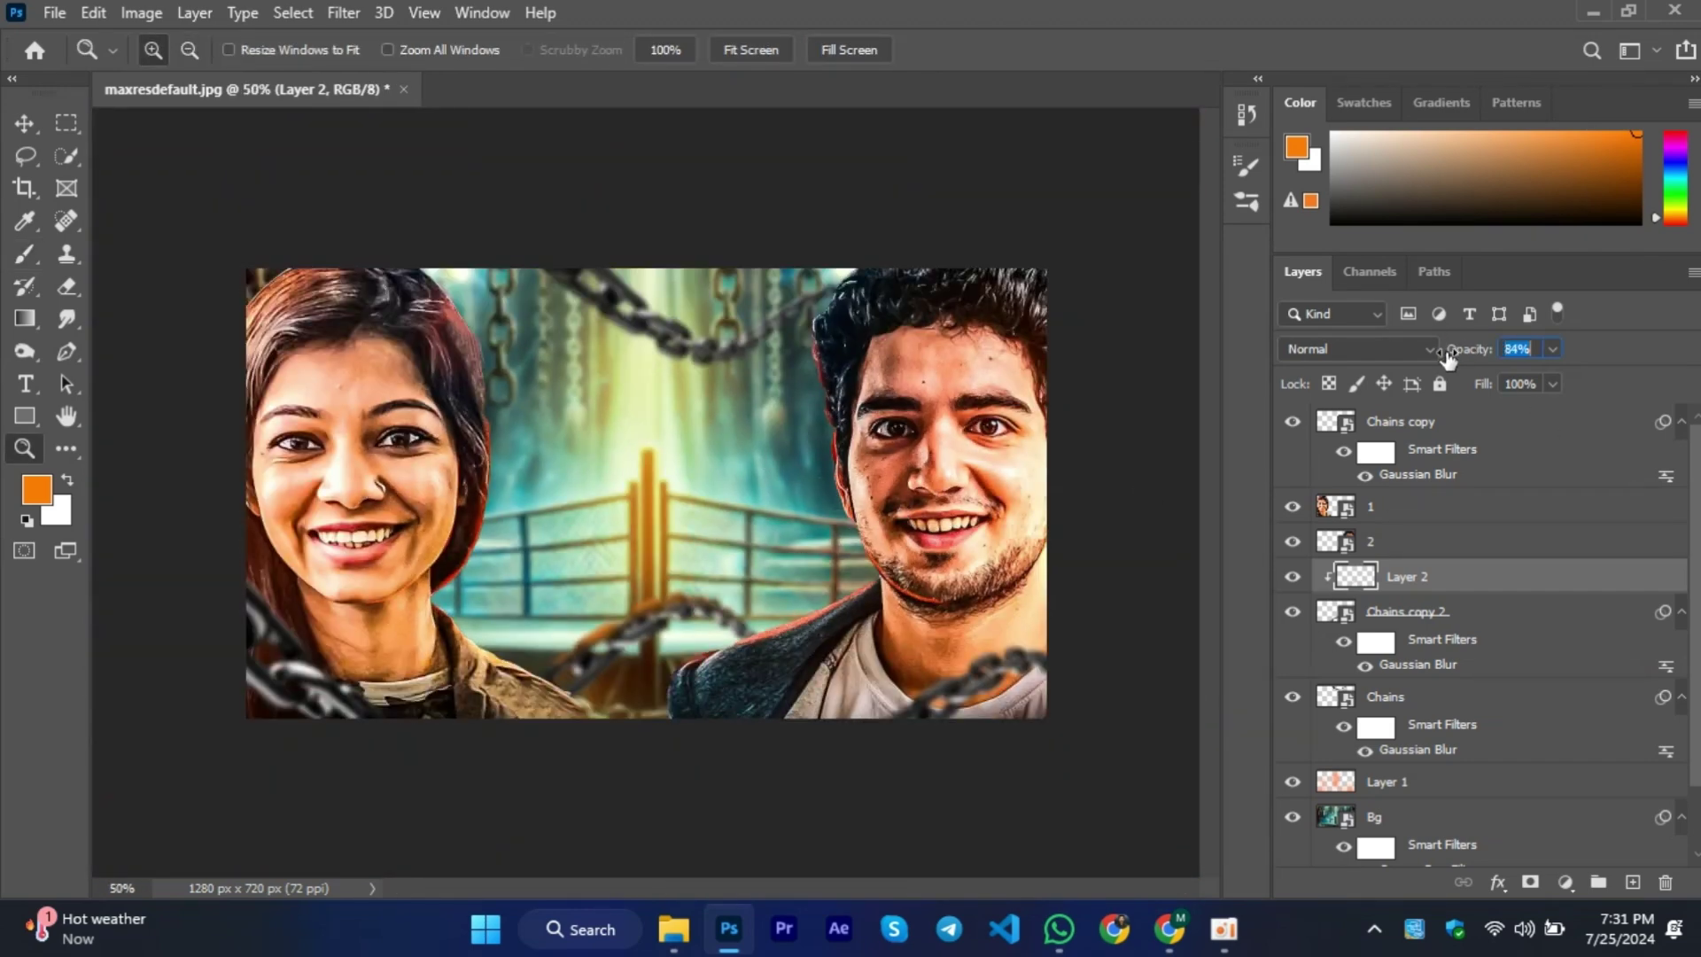
Brush a broader orange glow over the lower-centre chain with a larger soft brush of about 209 px.
left_click(734, 424, "alt")
left_click(734, 424)
key("b")
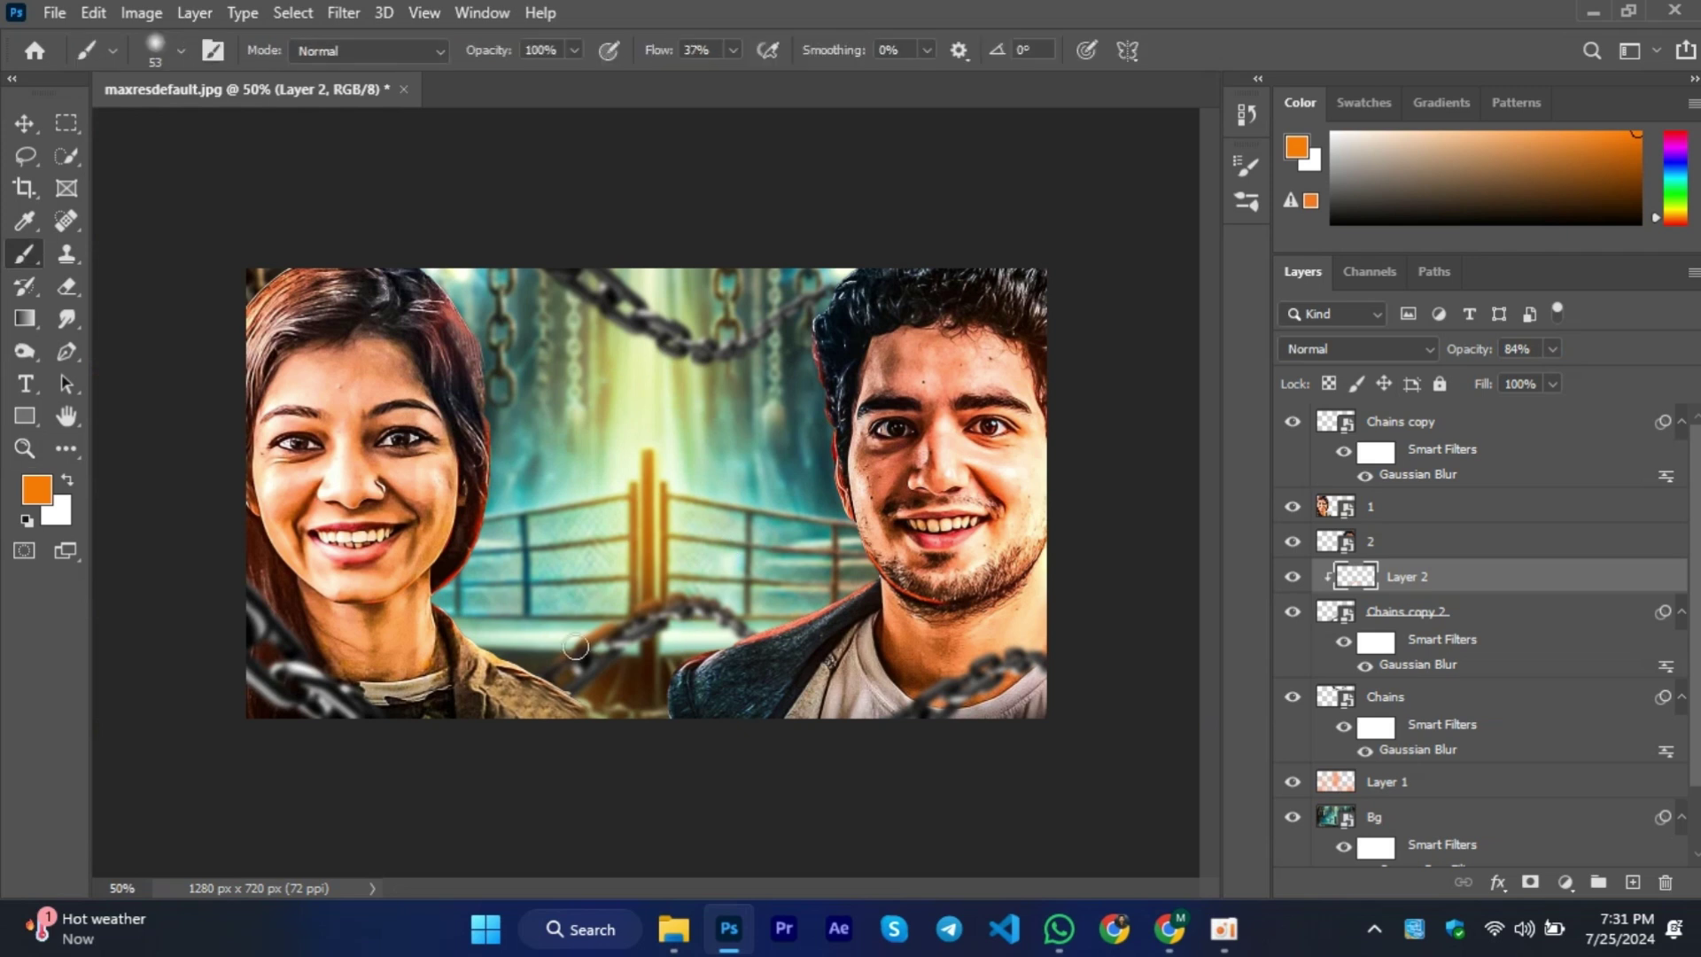
mouse_move(574, 649)
left_mouse_down()
mouse_move(726, 582)
mouse_move(676, 588)
mouse_move(700, 588)
left_mouse_up()
key("ctrl+z")
left_click_drag(665, 598, 575, 635)
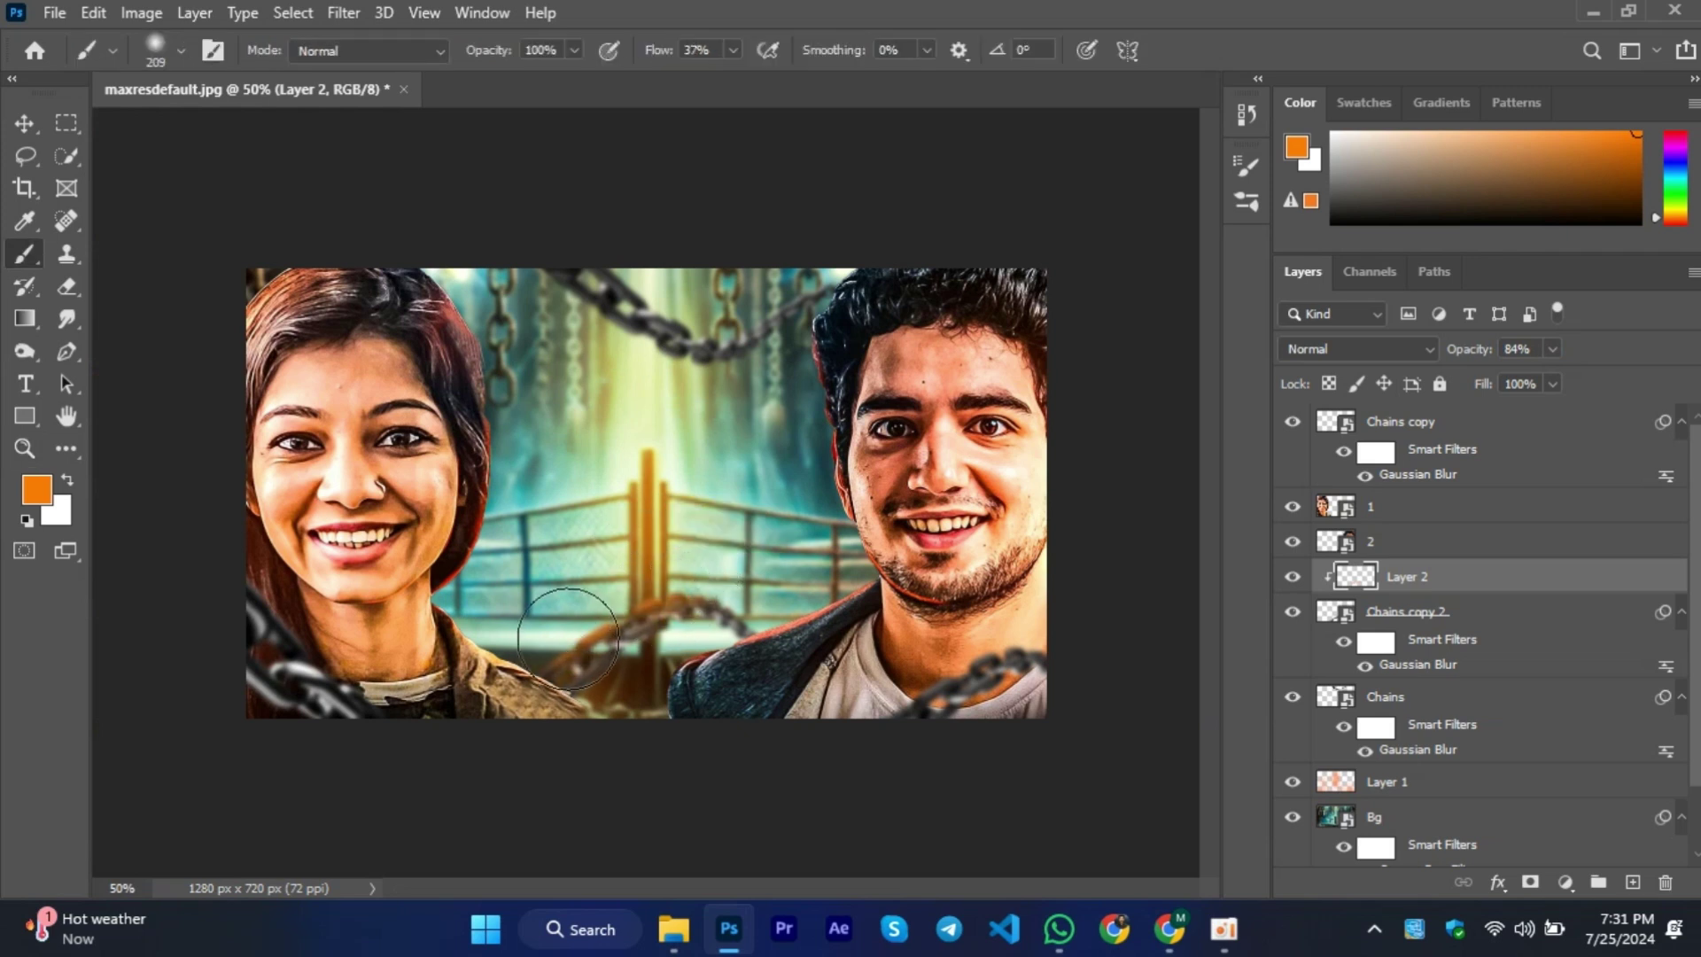
left_click_drag(803, 470, 751, 471, "alt")
key("z")
left_click(757, 420, "alt")
left_click(664, 430)
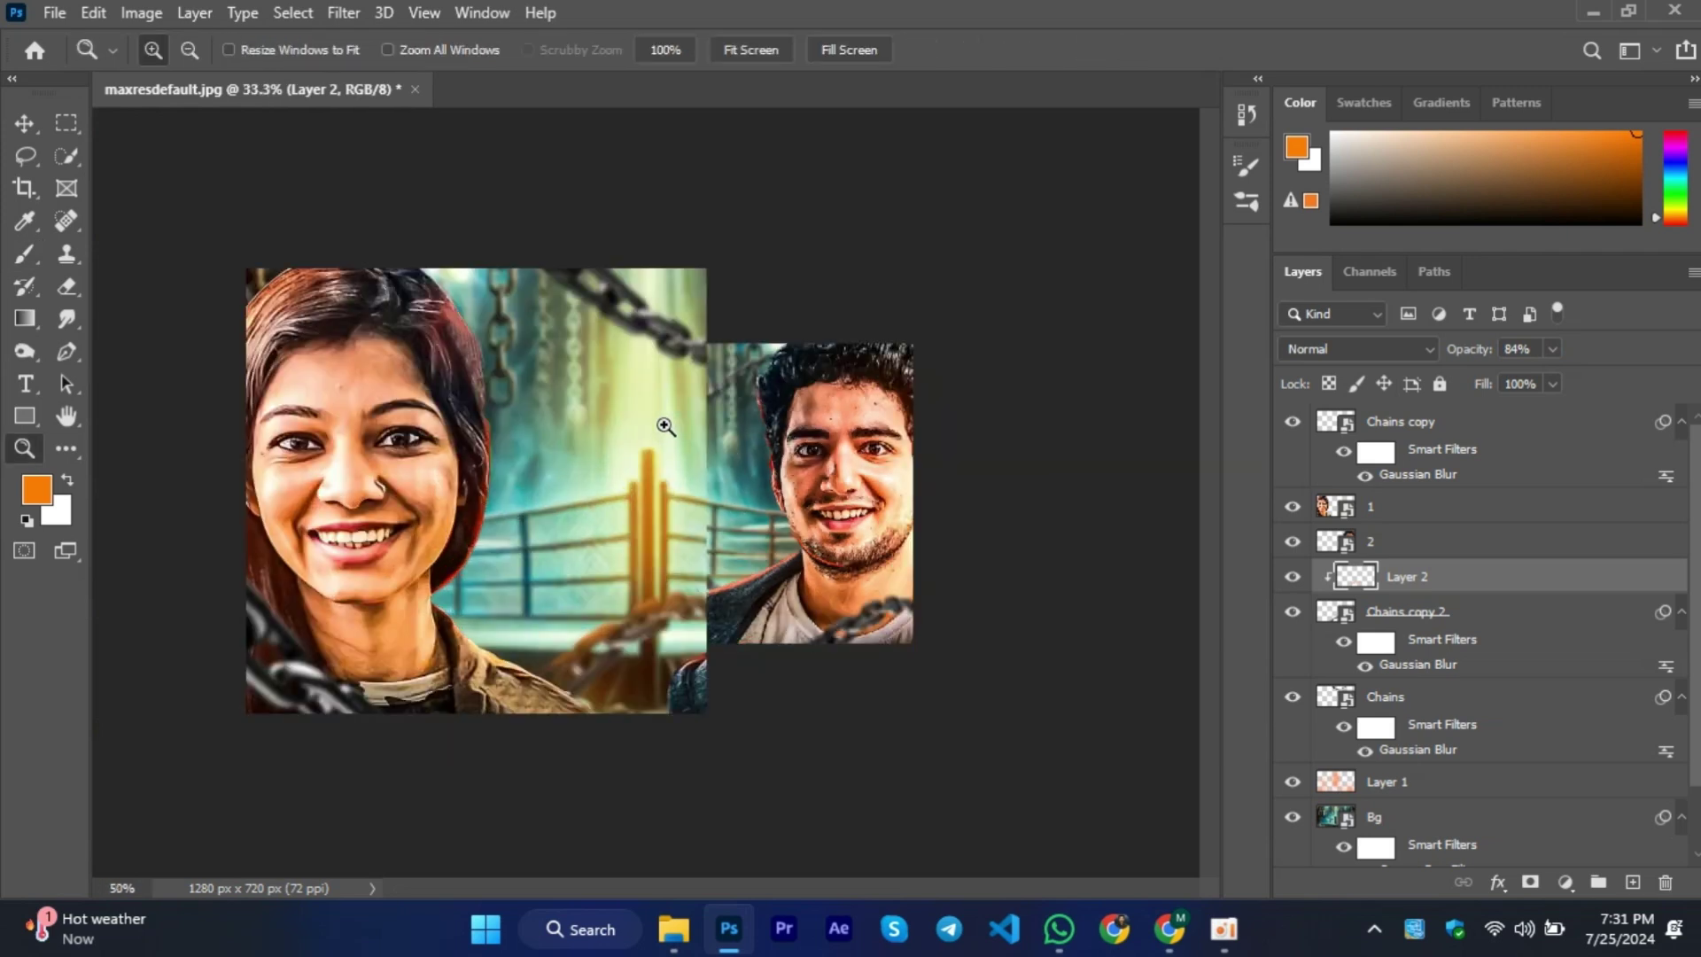
key("b")
left_click_drag(649, 356, 667, 358, "alt")
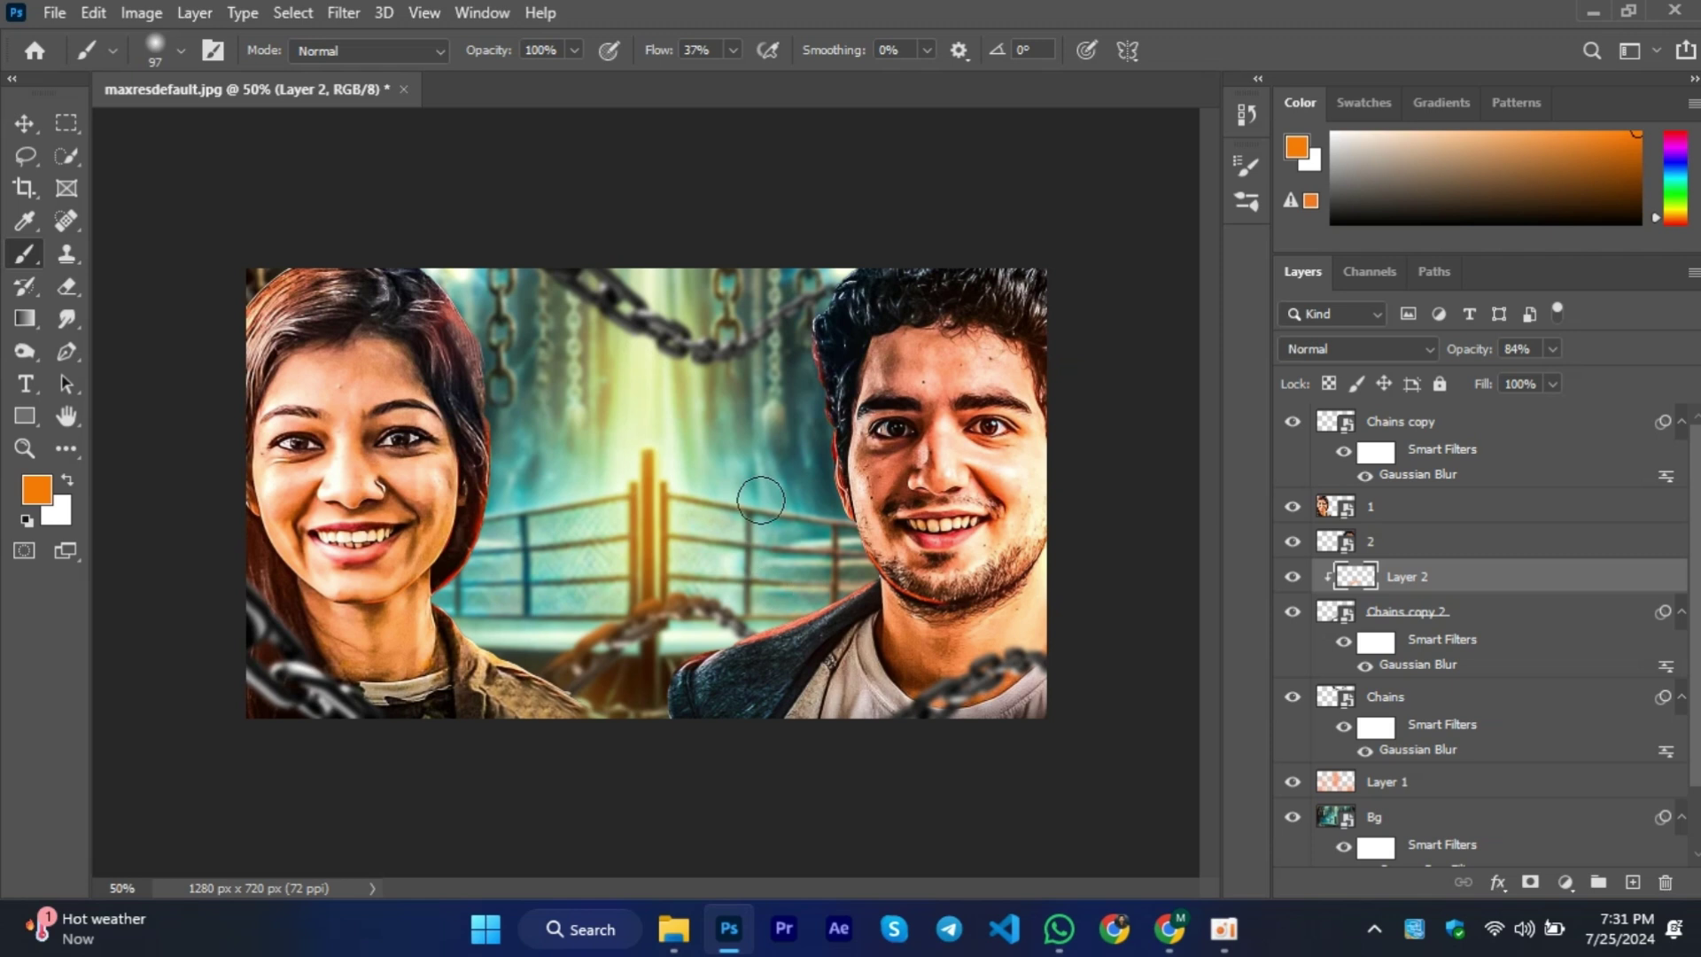
Add the text "the" in the Blacklist font and move it to the centre between the two faces.
key("t")
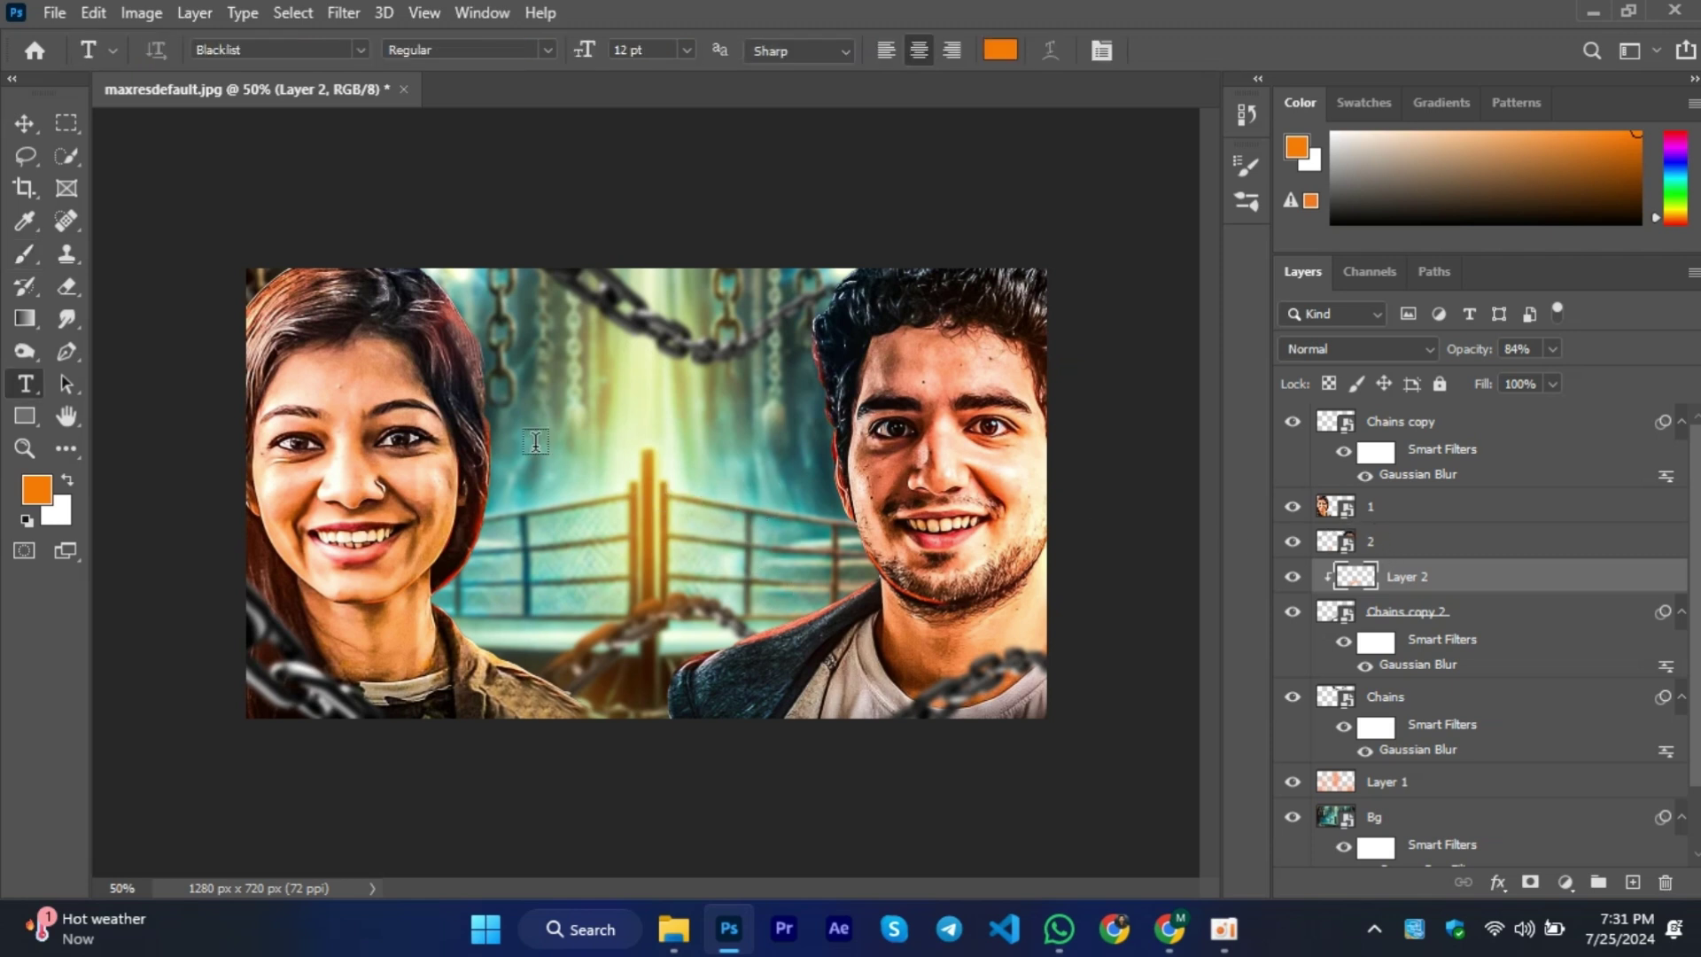
left_click(568, 450)
type("the")
key("ctrl+t")
left_click_drag(569, 449, 646, 443)
Recolour the text white and finish its free transform at the centre of the canvas.
left_click(1000, 49)
left_click(1047, 250)
left_click(1614, 236)
key("ctrl+t")
key("Return")
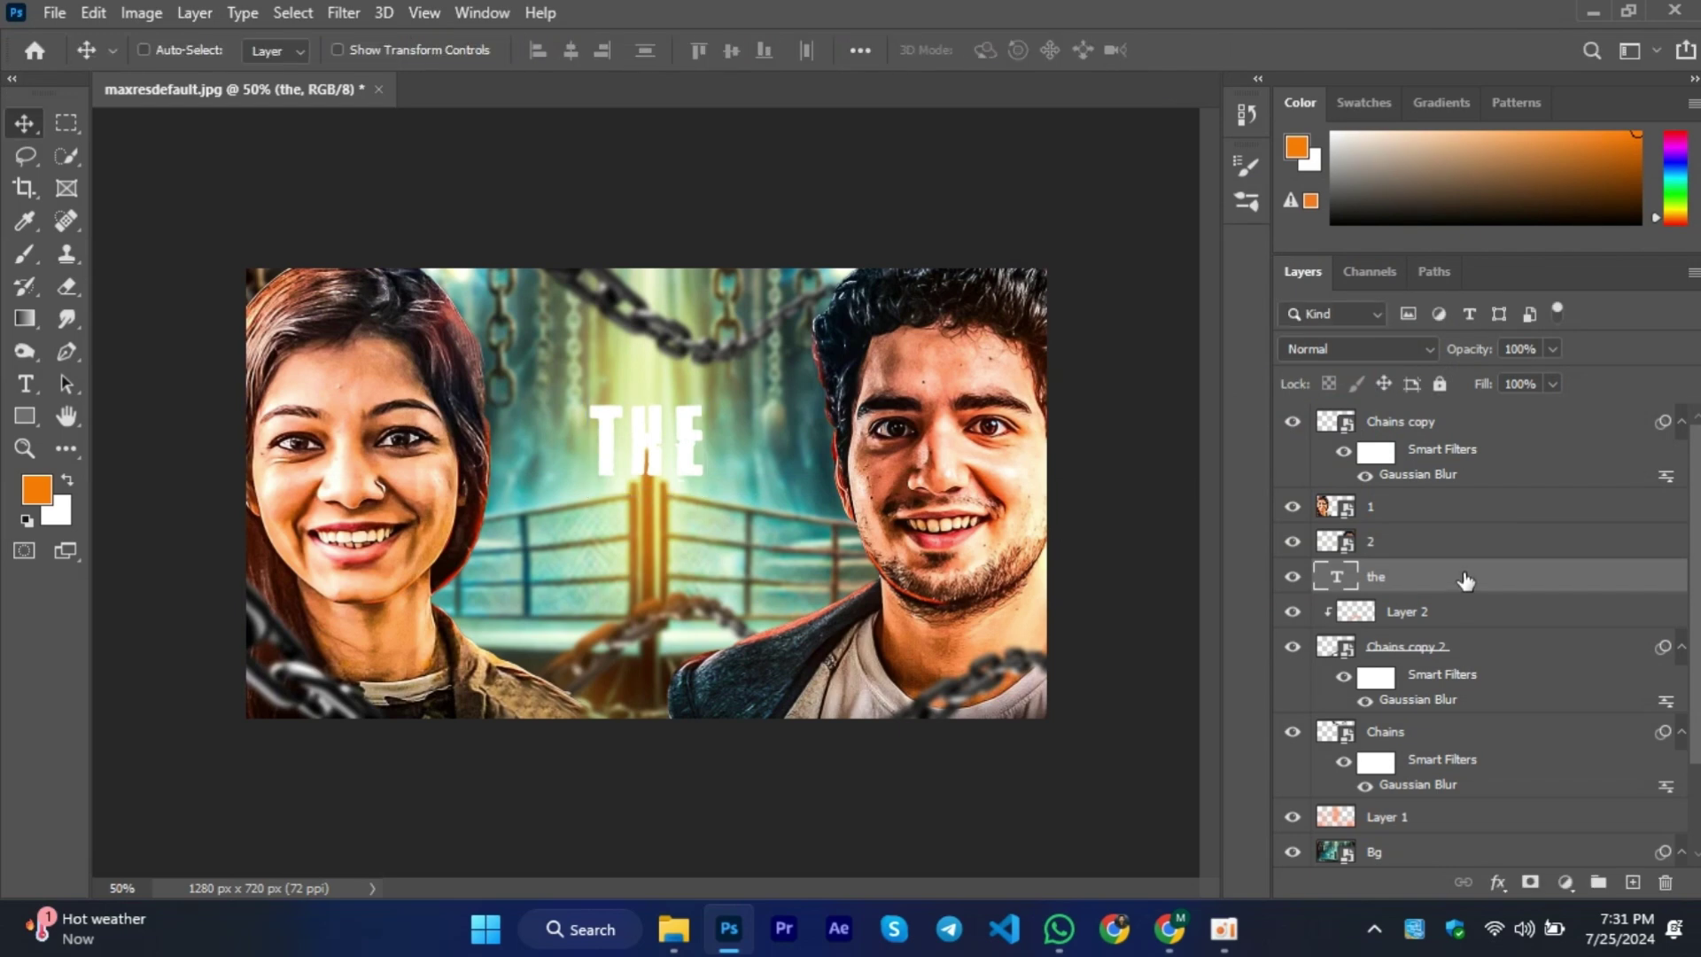
Add a black drop shadow to the "the" text at about 82% opacity, 6 px distance and 32 px size.
double_click(1542, 584)
left_click(350, 762)
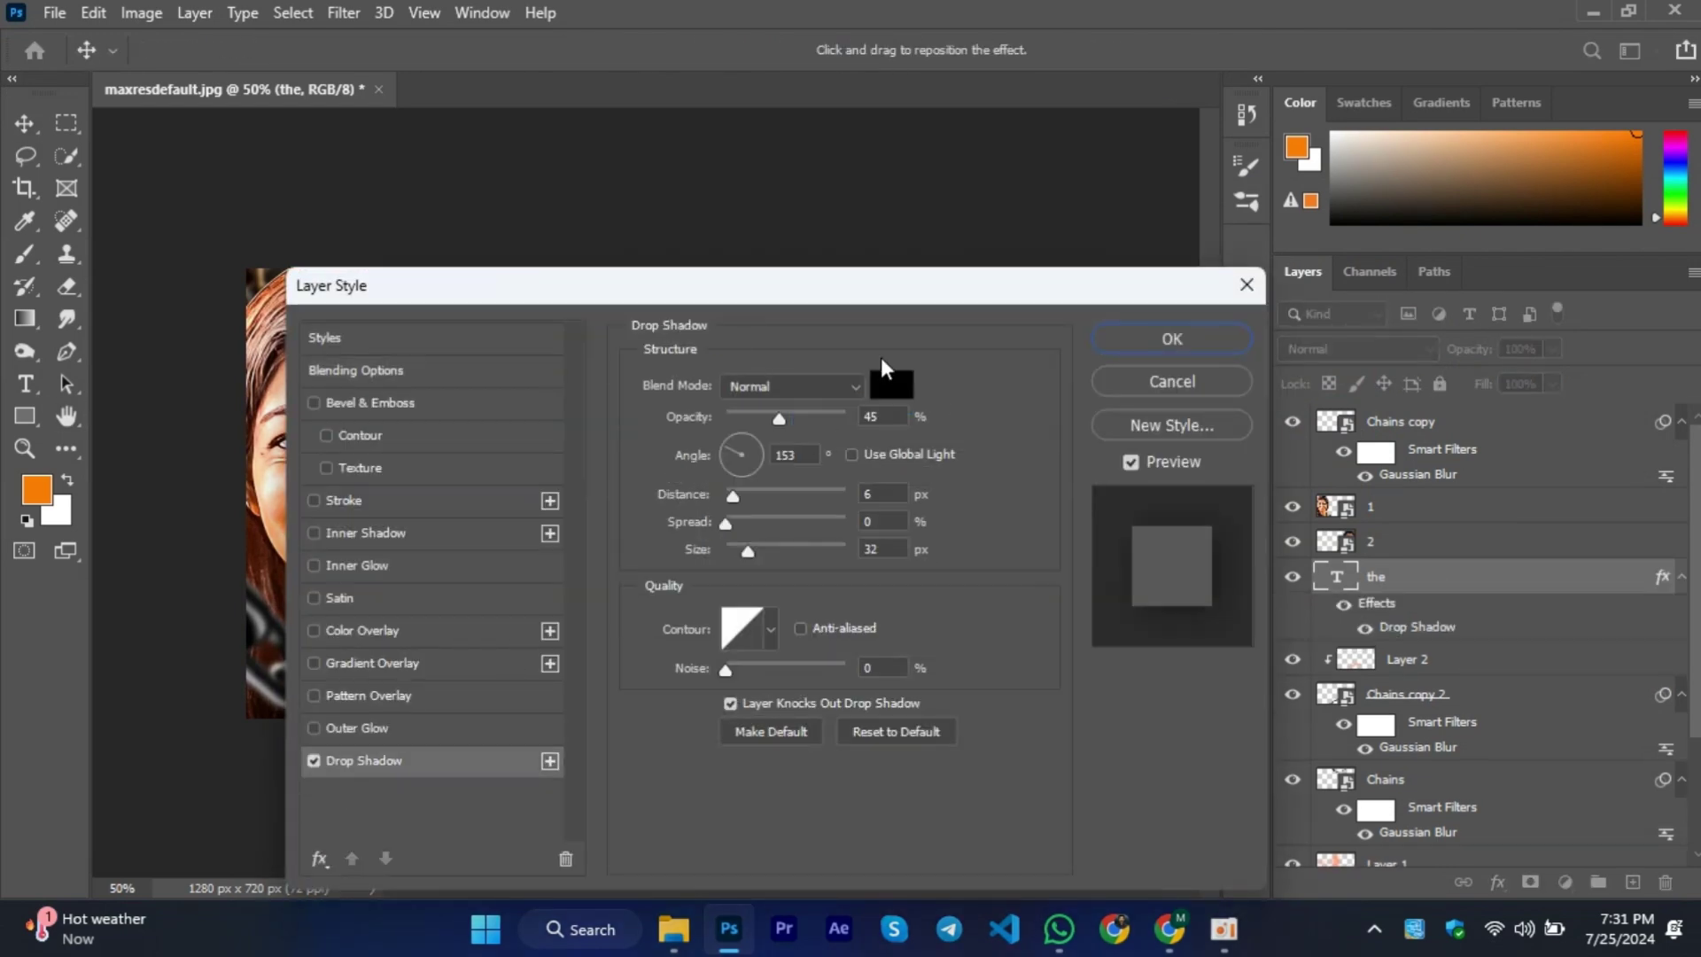
left_click_drag(880, 287, 1346, 204)
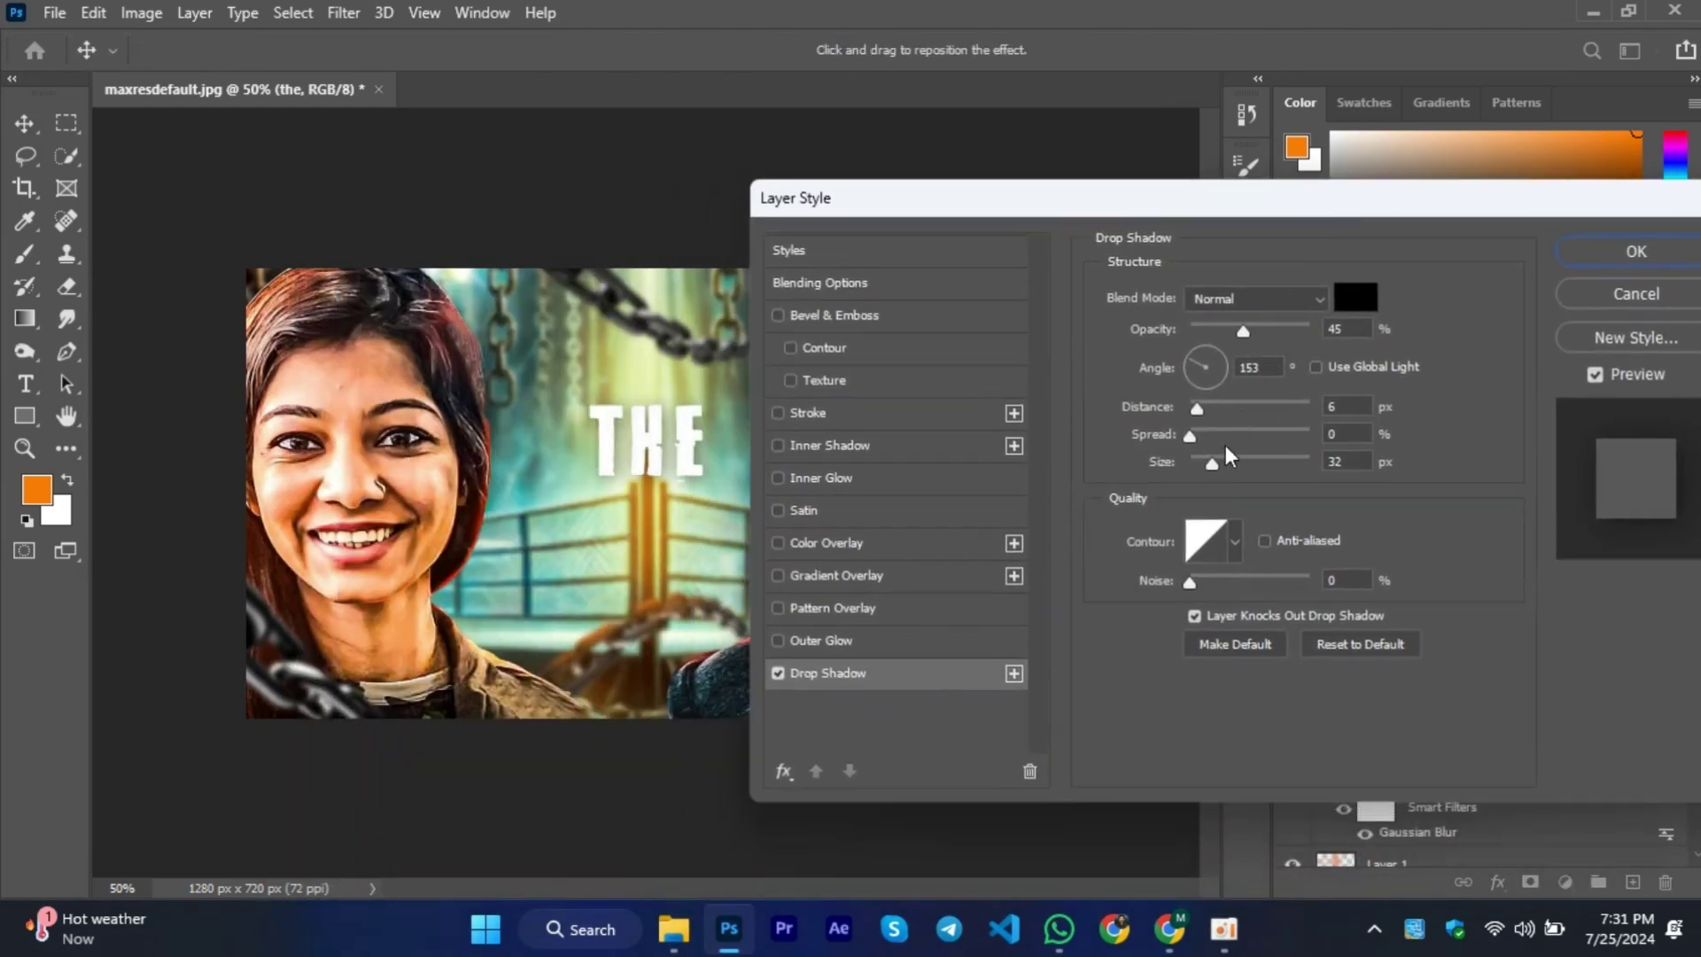
left_click_drag(1251, 337, 1290, 332)
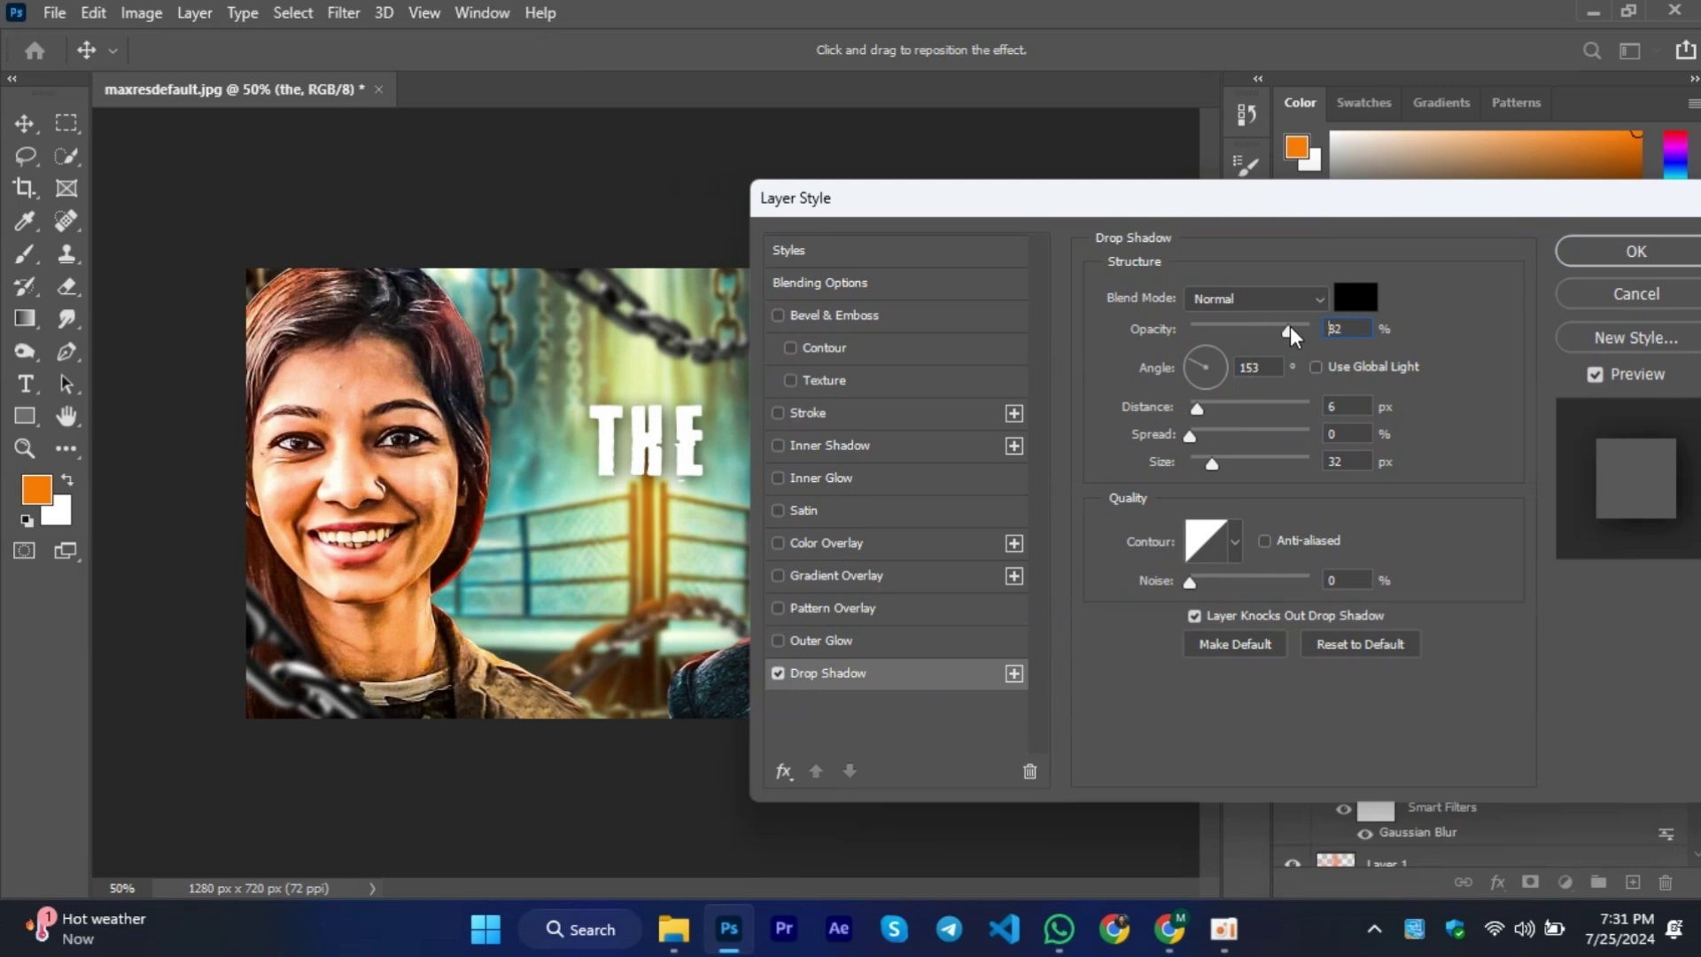
left_click(1593, 251)
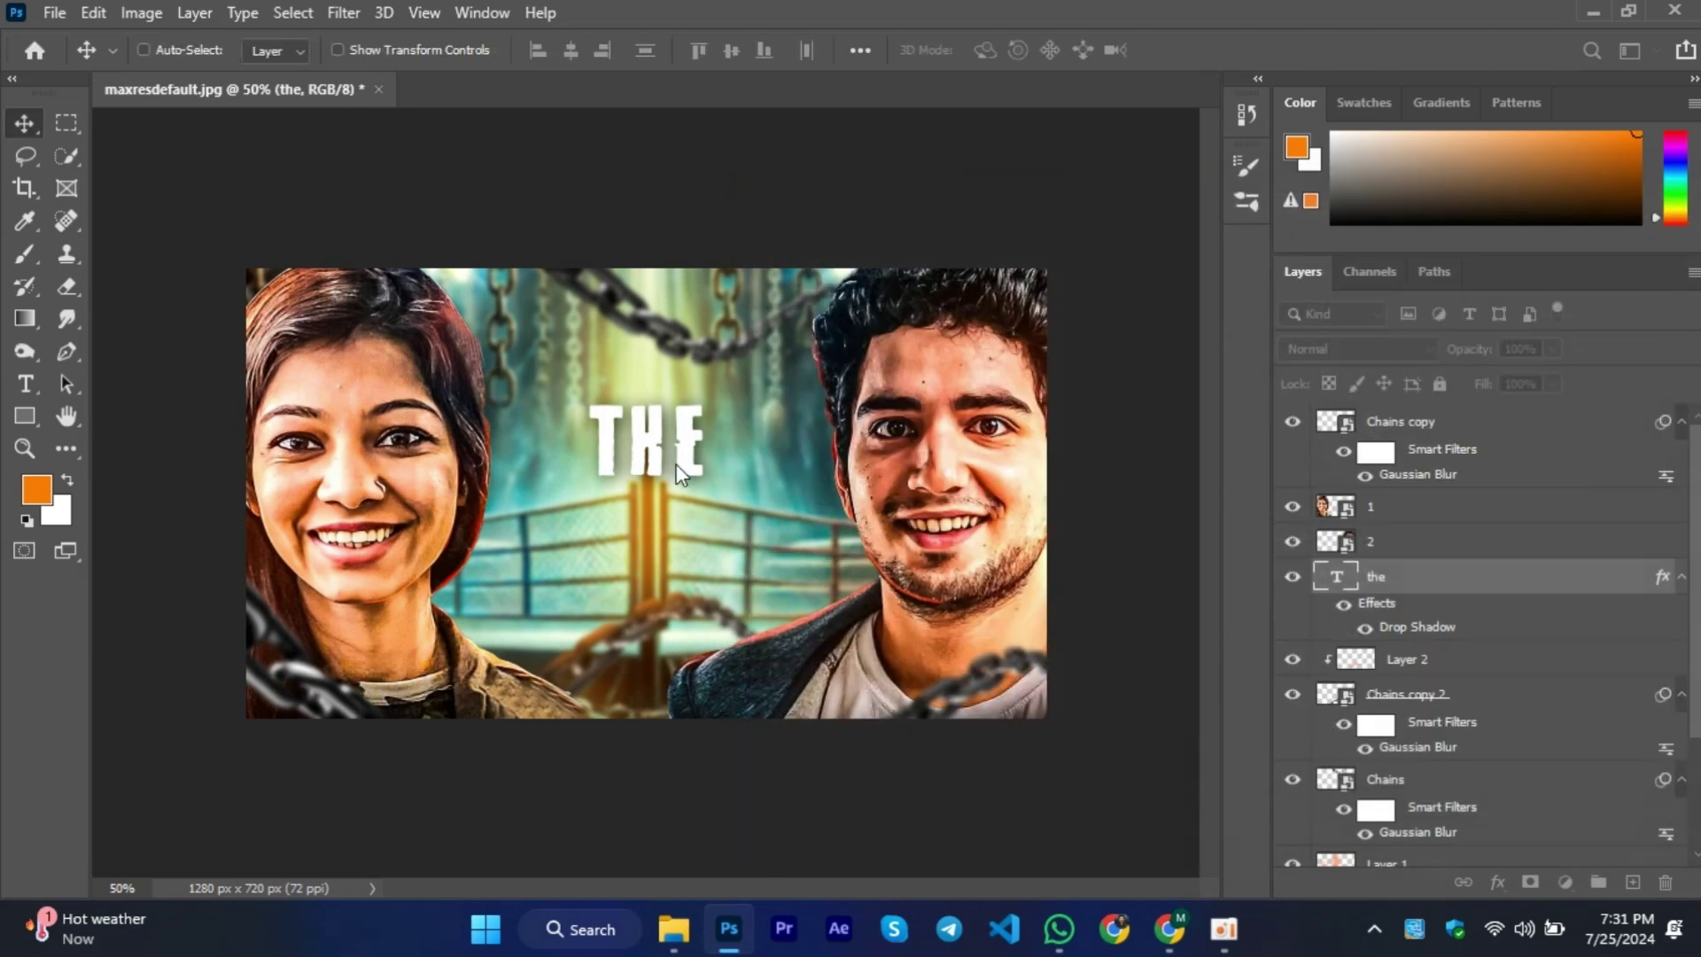
Duplicate the "the" text directly below the original and change the copy's wording to "chess".
left_click_drag(685, 466, 693, 533)
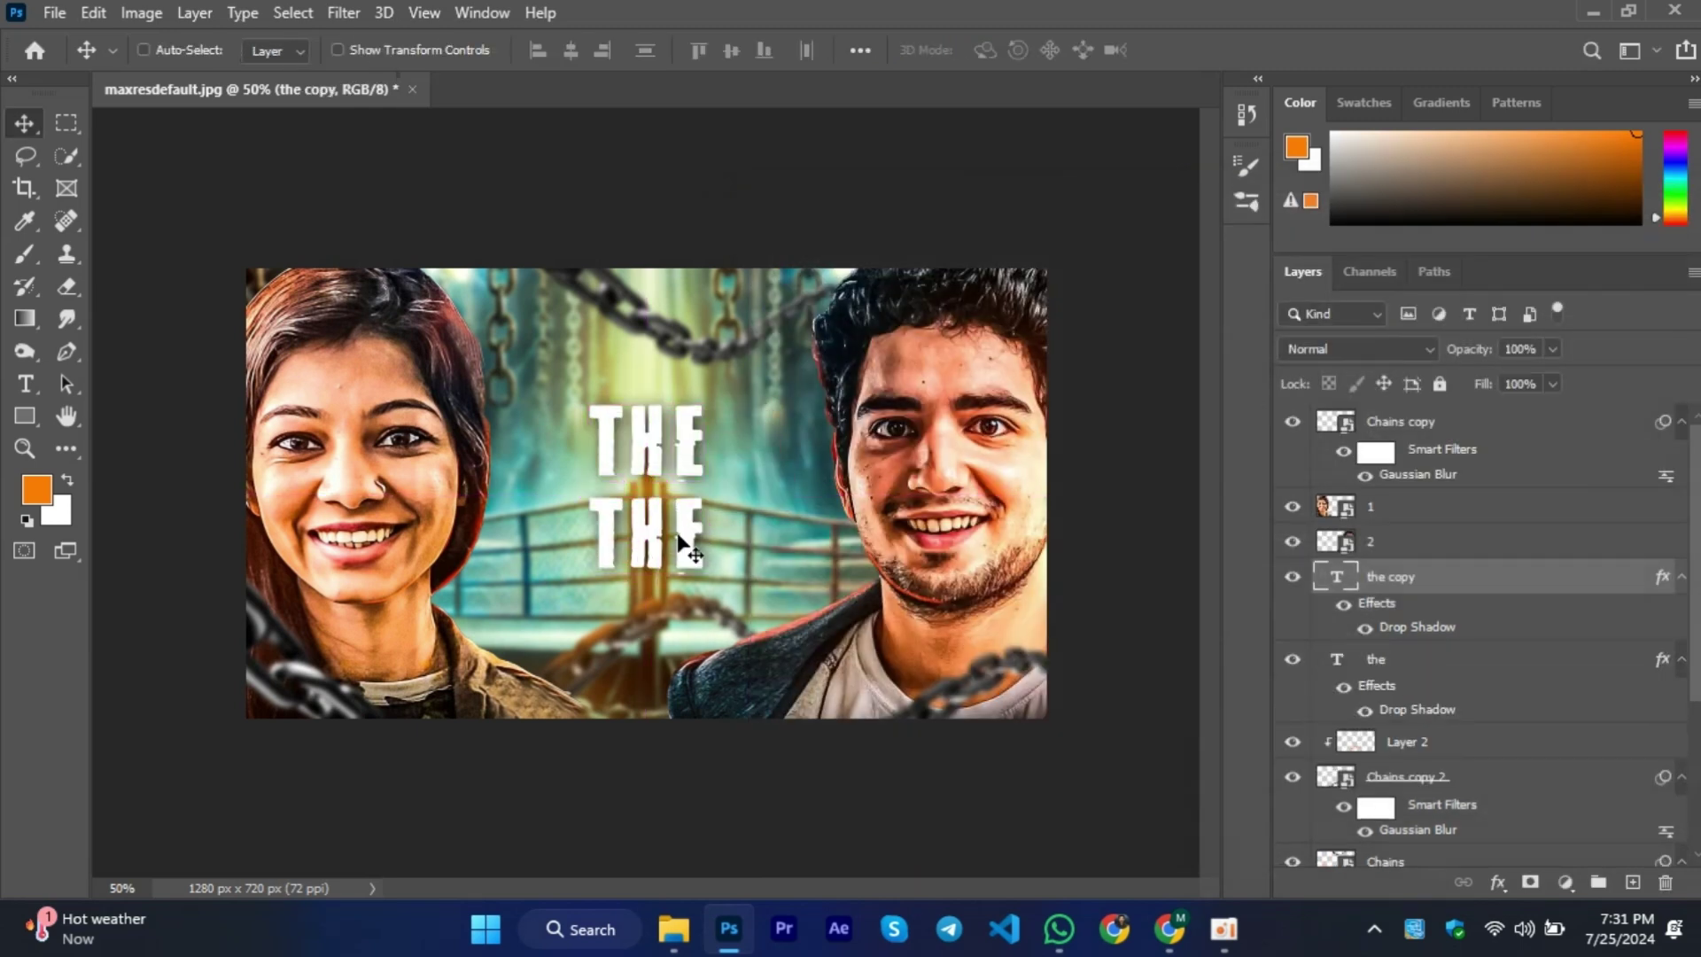
key("t")
double_click(656, 538)
type("chess")
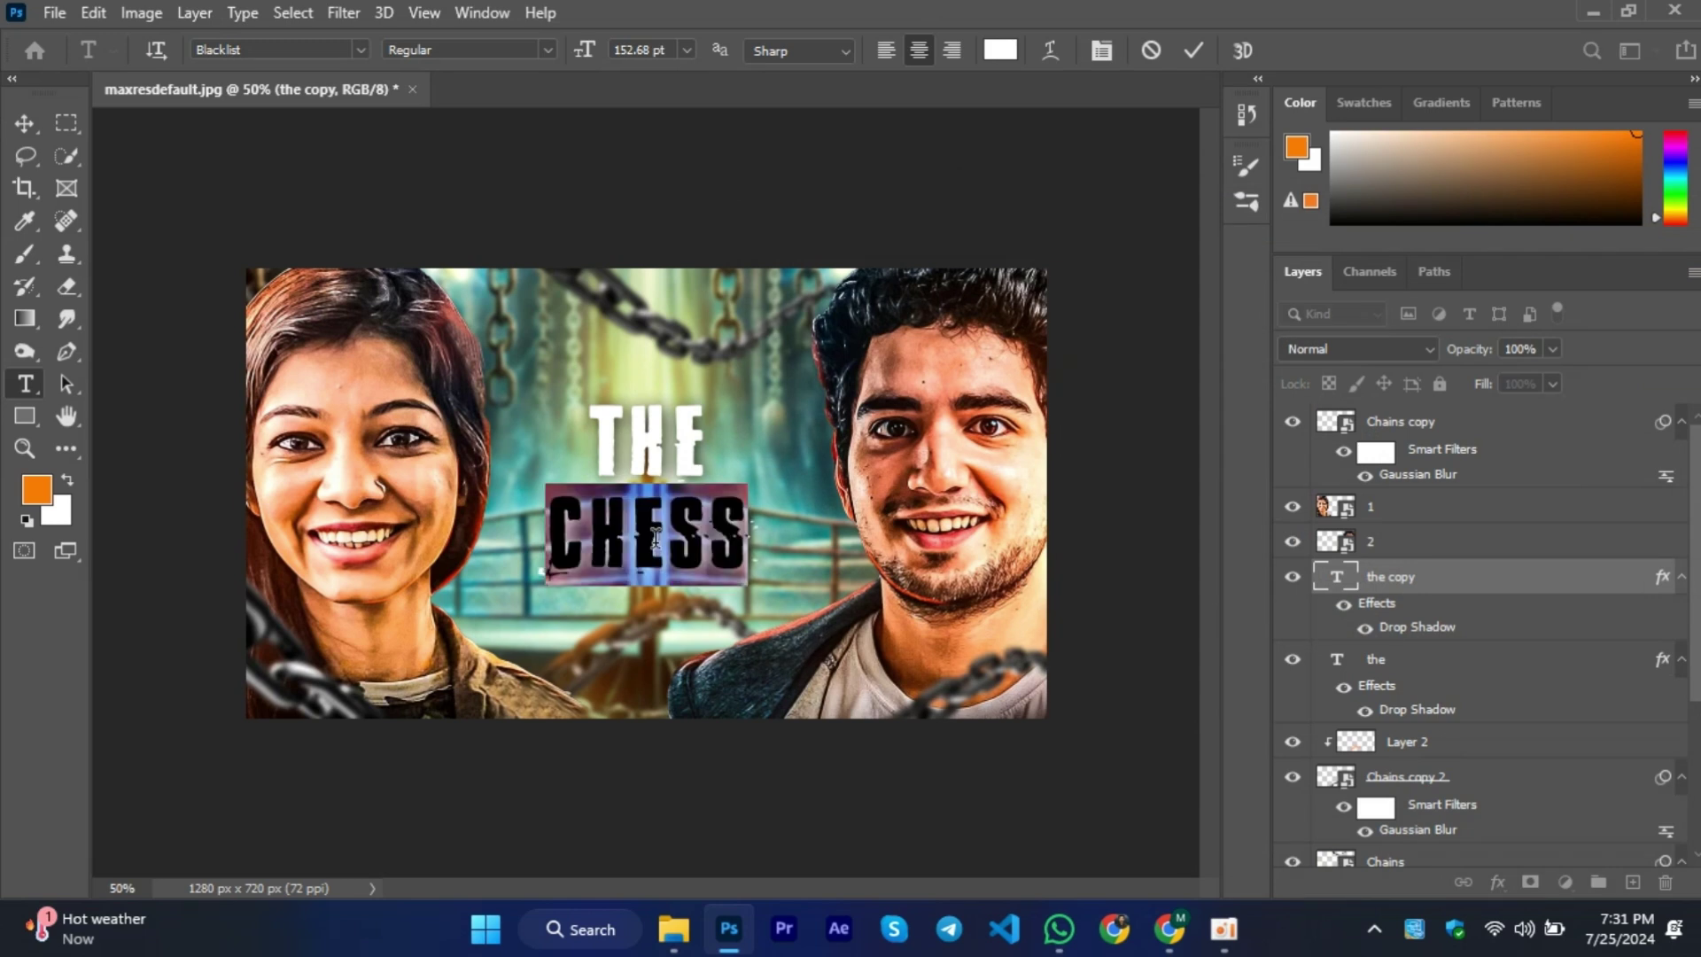
key("ctrl+Return")
key("v")
Give the "chess" text a linear orange-to-yellow Gradient Overlay and a yellow Linear Dodge (Add) Outer Glow with reduced opacity.
double_click(1564, 583)
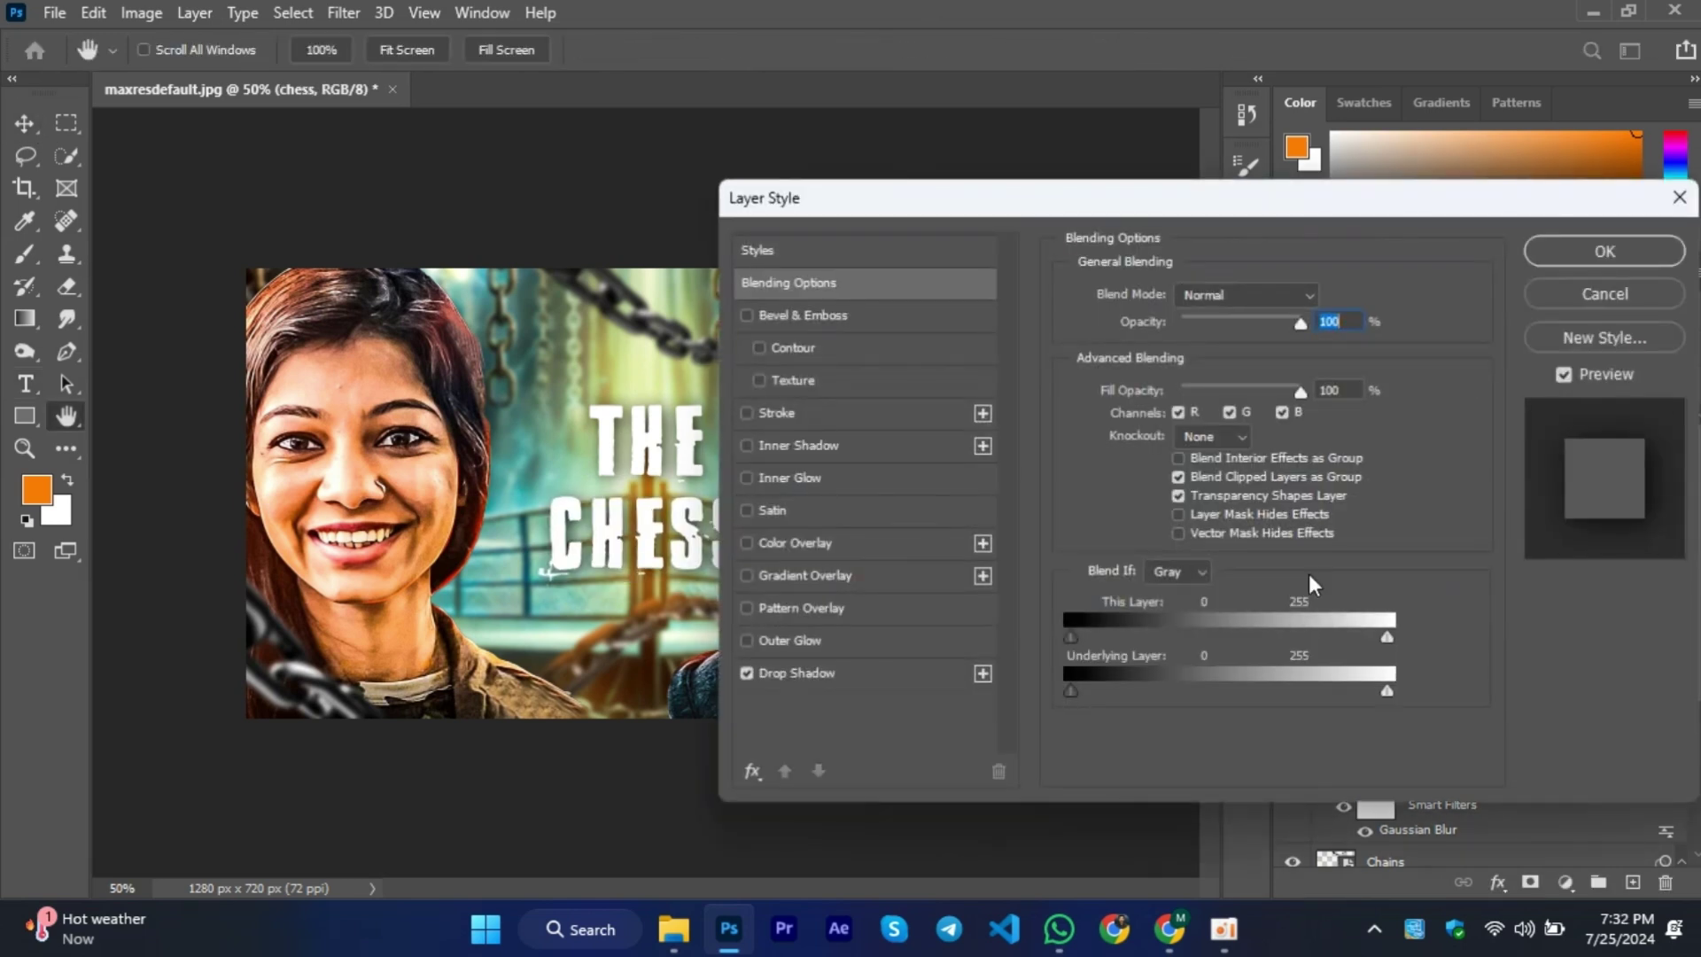
left_click(799, 575)
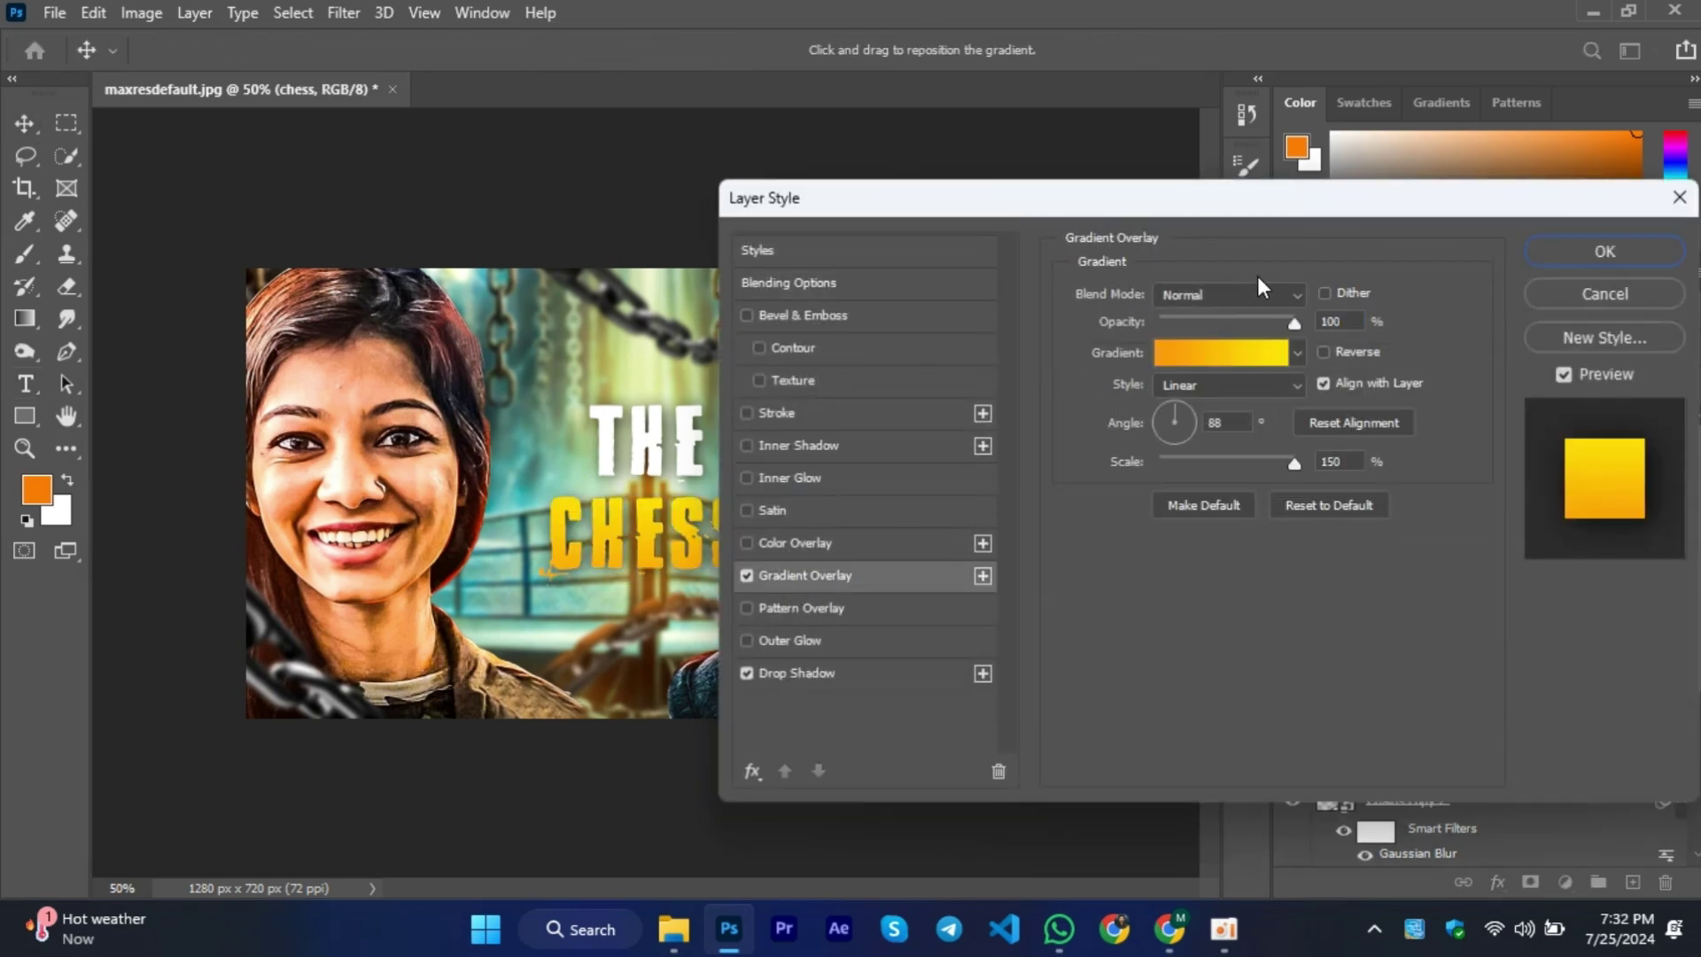
left_click_drag(1258, 210, 1455, 167)
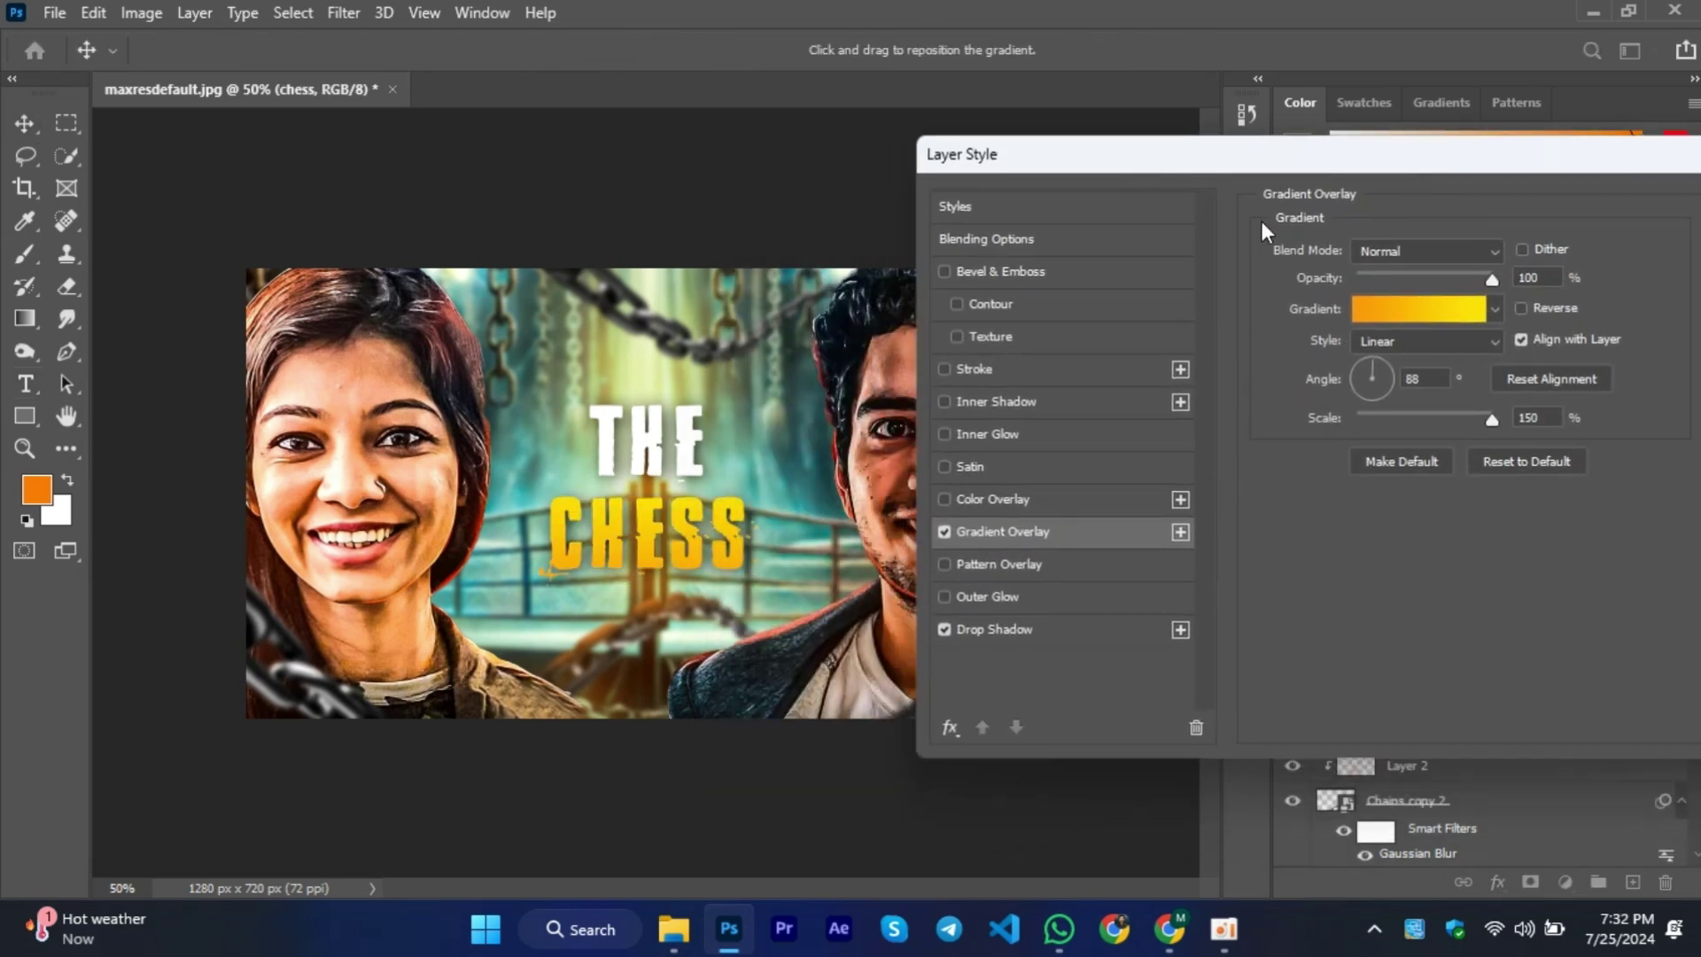
left_click(969, 597)
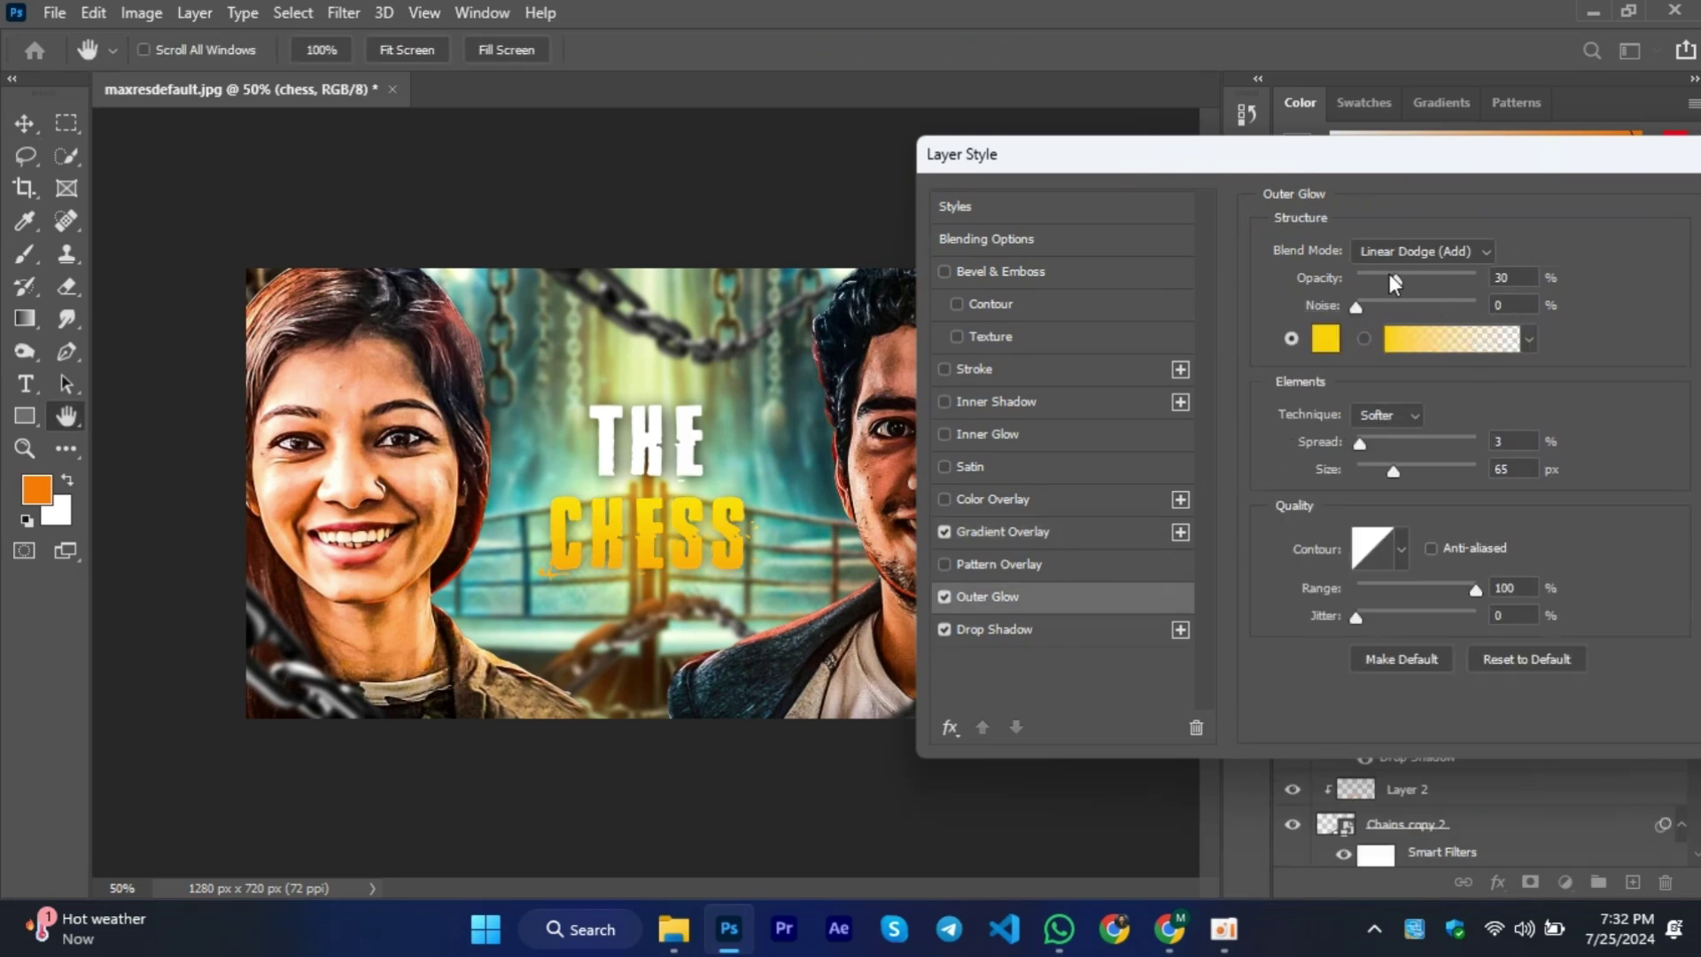
left_click_drag(1388, 274, 1380, 275)
Add an Inner Bevel with a pattern texture to "chess" and scale the text to about 141%.
left_click(986, 270)
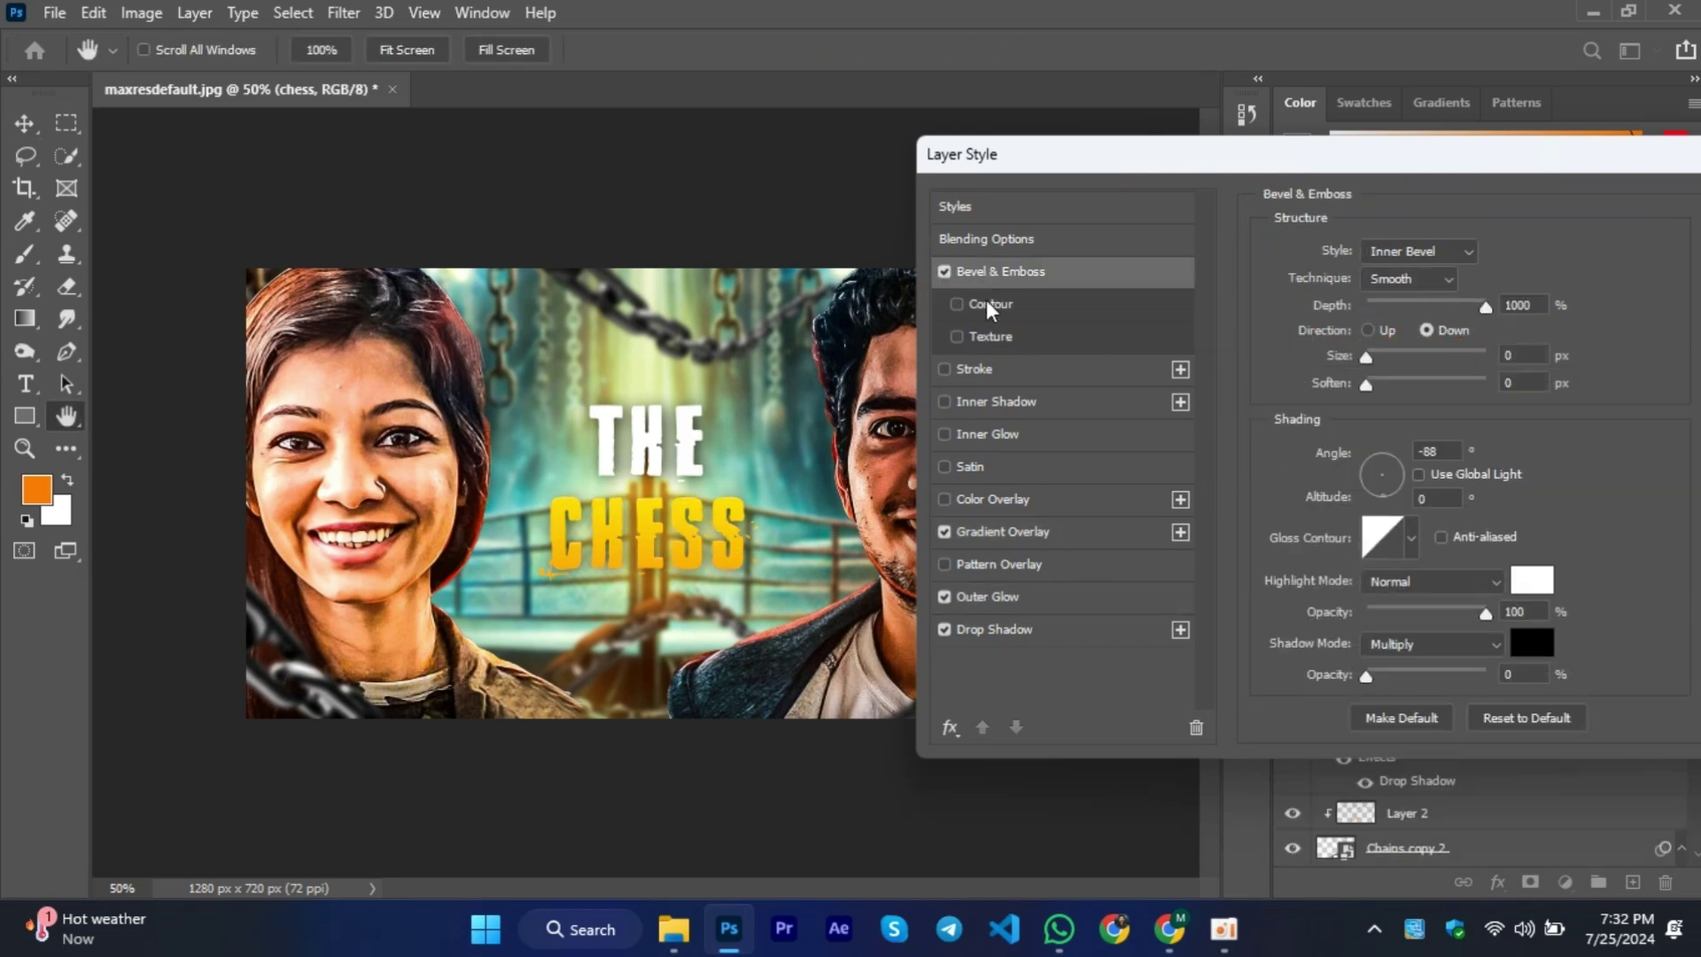
left_click(983, 338)
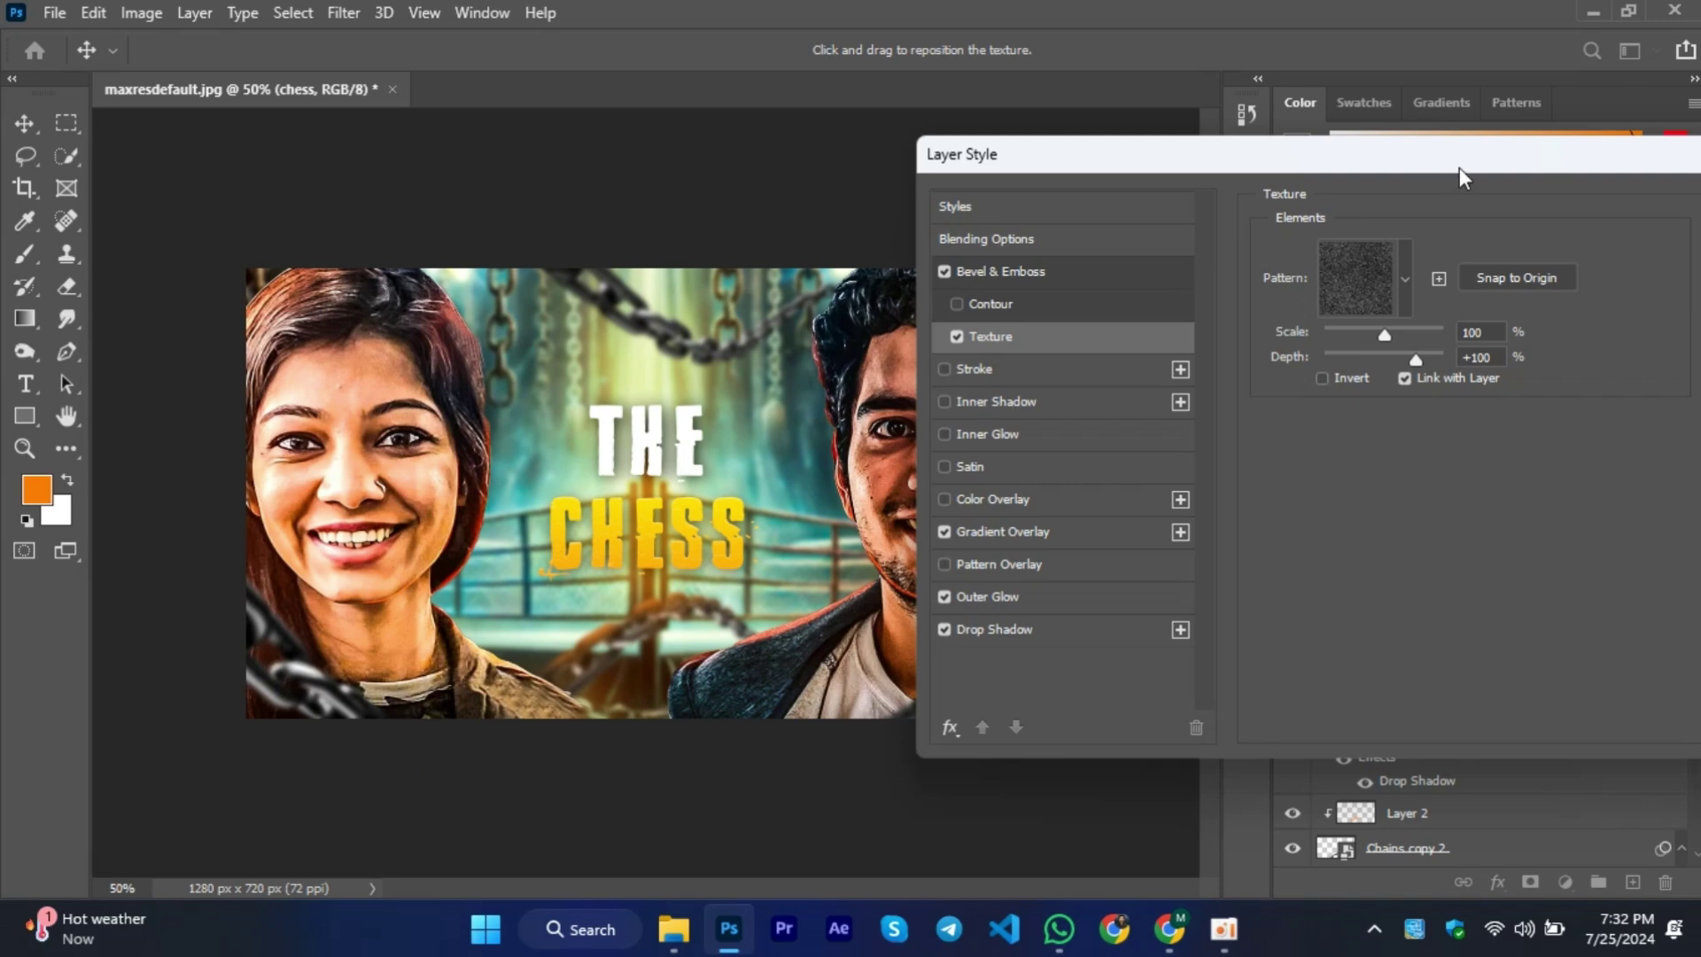
left_click_drag(1459, 168, 1067, 253)
left_click(1409, 292)
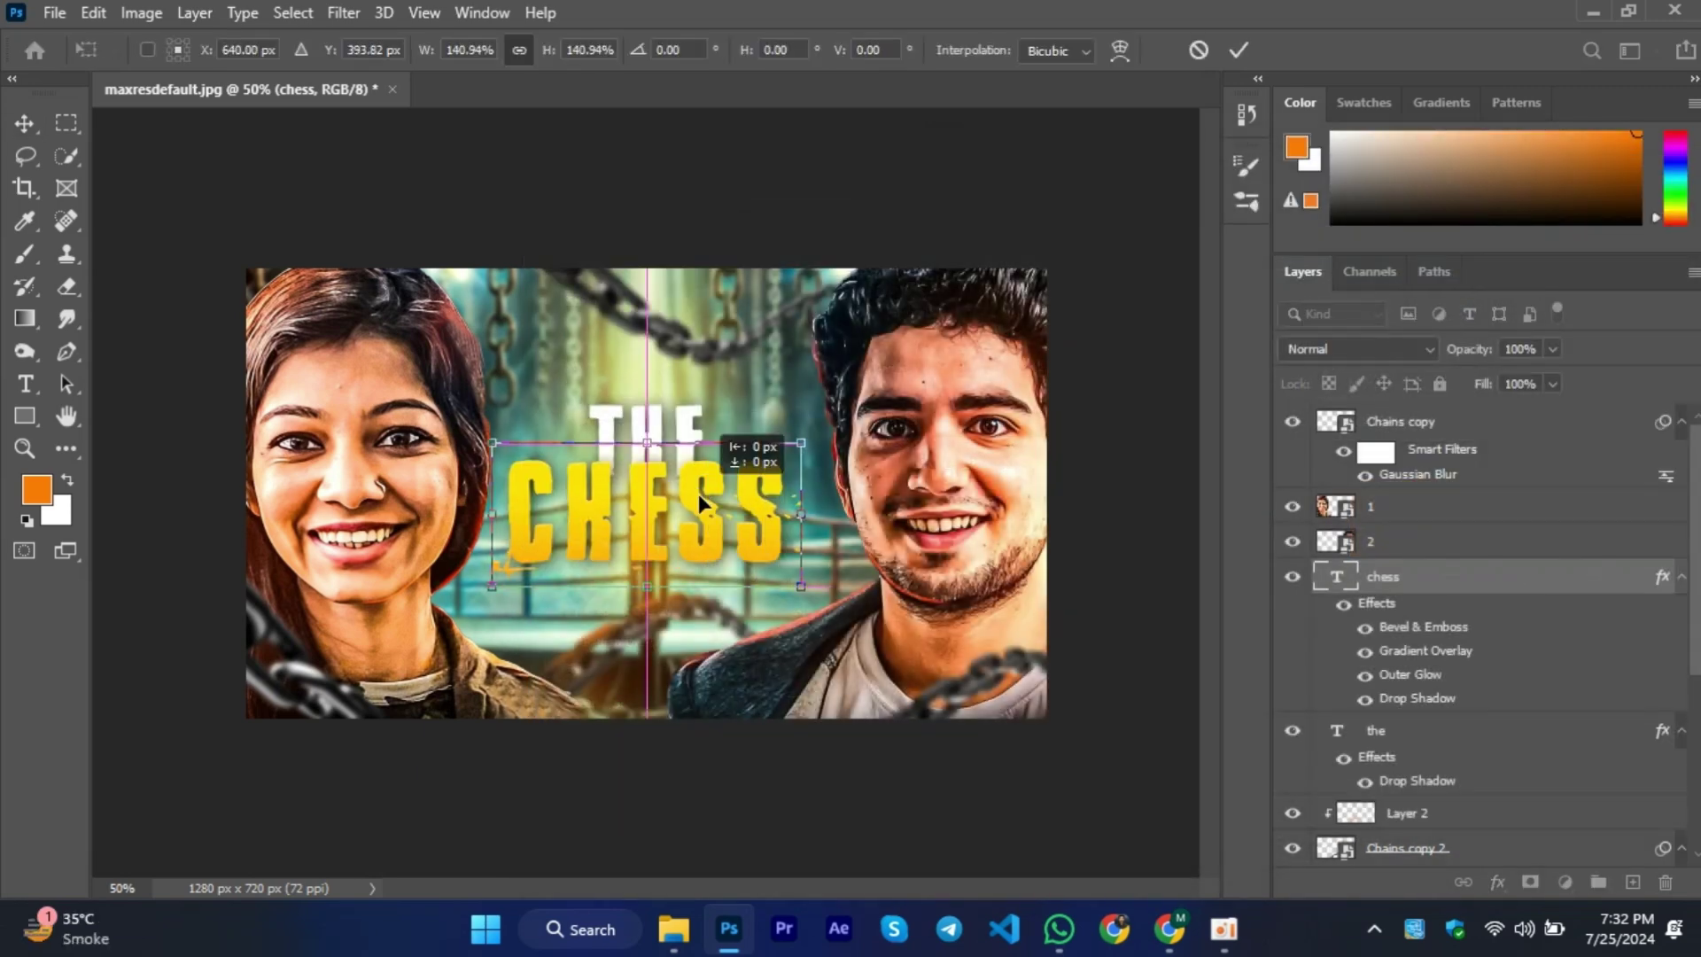
Place the "chess" layer beneath "the" and duplicate it downward as a third title line reading "king".
key("ctrl+bracketleft")
left_click_drag(742, 534, 742, 592)
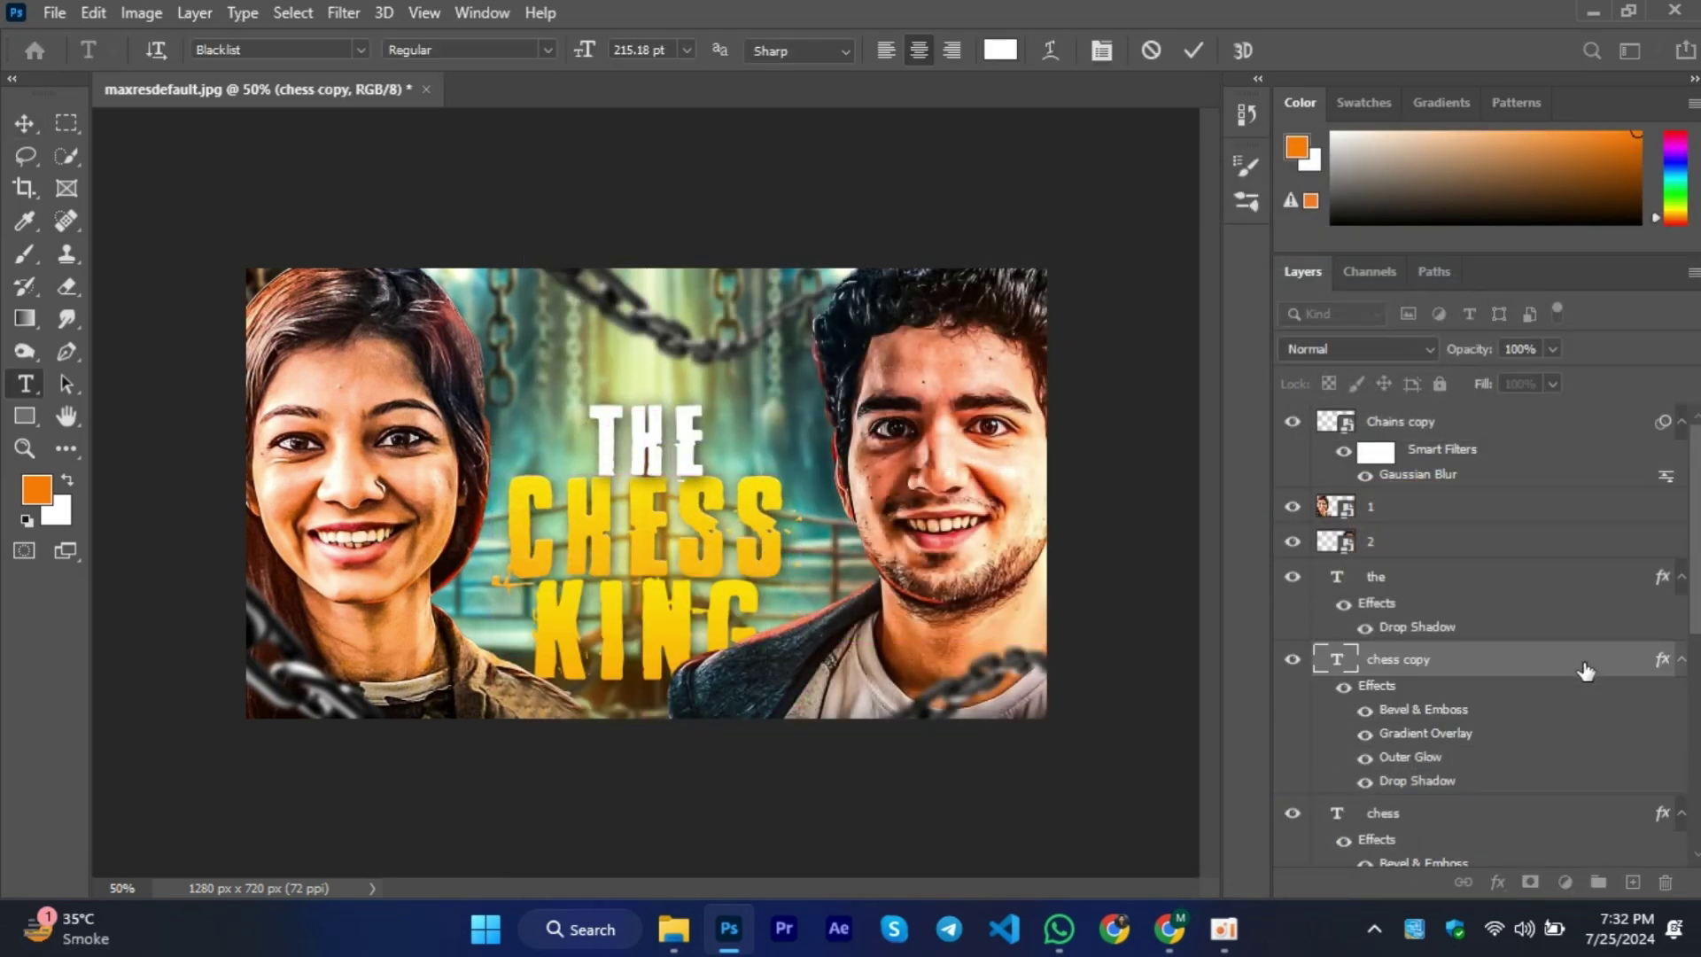
Turn off Gradient Overlay and Outer Glow on "king" and scale it to about 73%, centred just under "chess".
double_click(1595, 762)
left_click(1652, 246)
key("ctrl+t")
left_click_drag(763, 571, 733, 592)
left_click_drag(707, 615, 707, 591)
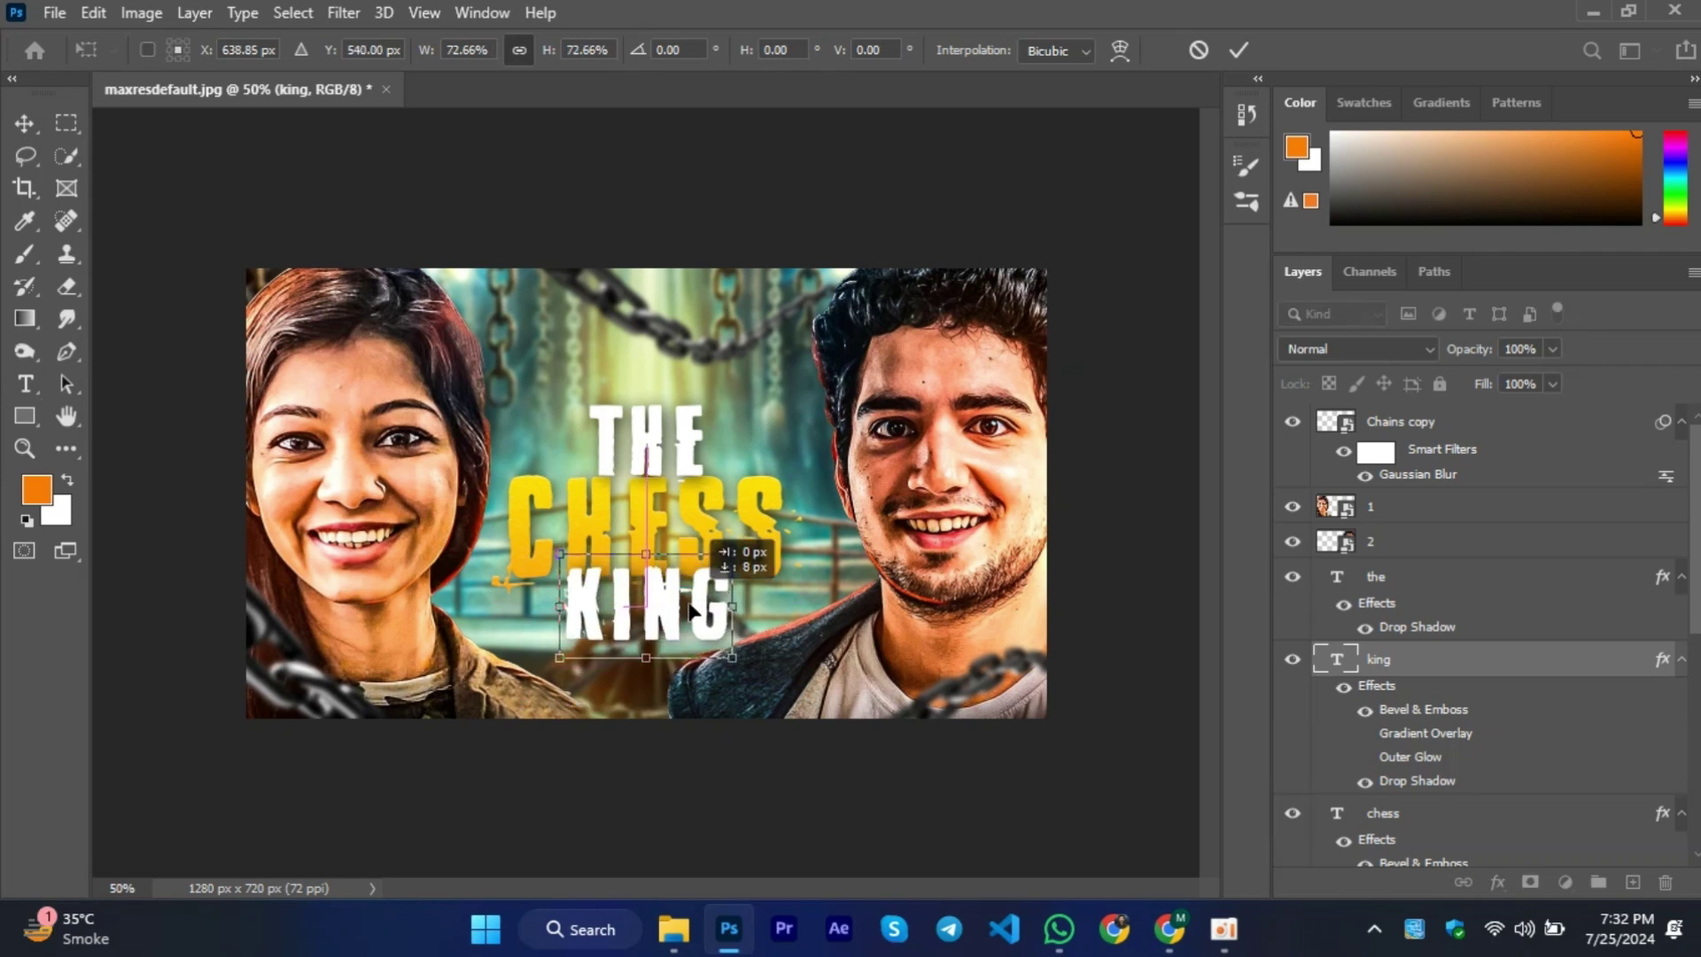
key("Return")
Select the three title text layers together and move them slightly upward between the faces.
scroll(1405, 680, "down", 2)
left_click(1405, 730)
left_click(1382, 494, "shift")
left_click_drag(675, 493, 675, 469)
Add a new layer beneath the title texts and brush soft black shading behind them with a large brush of about 613 px.
left_click(1397, 582)
scroll(1409, 620, "down", 2)
left_click(1417, 645)
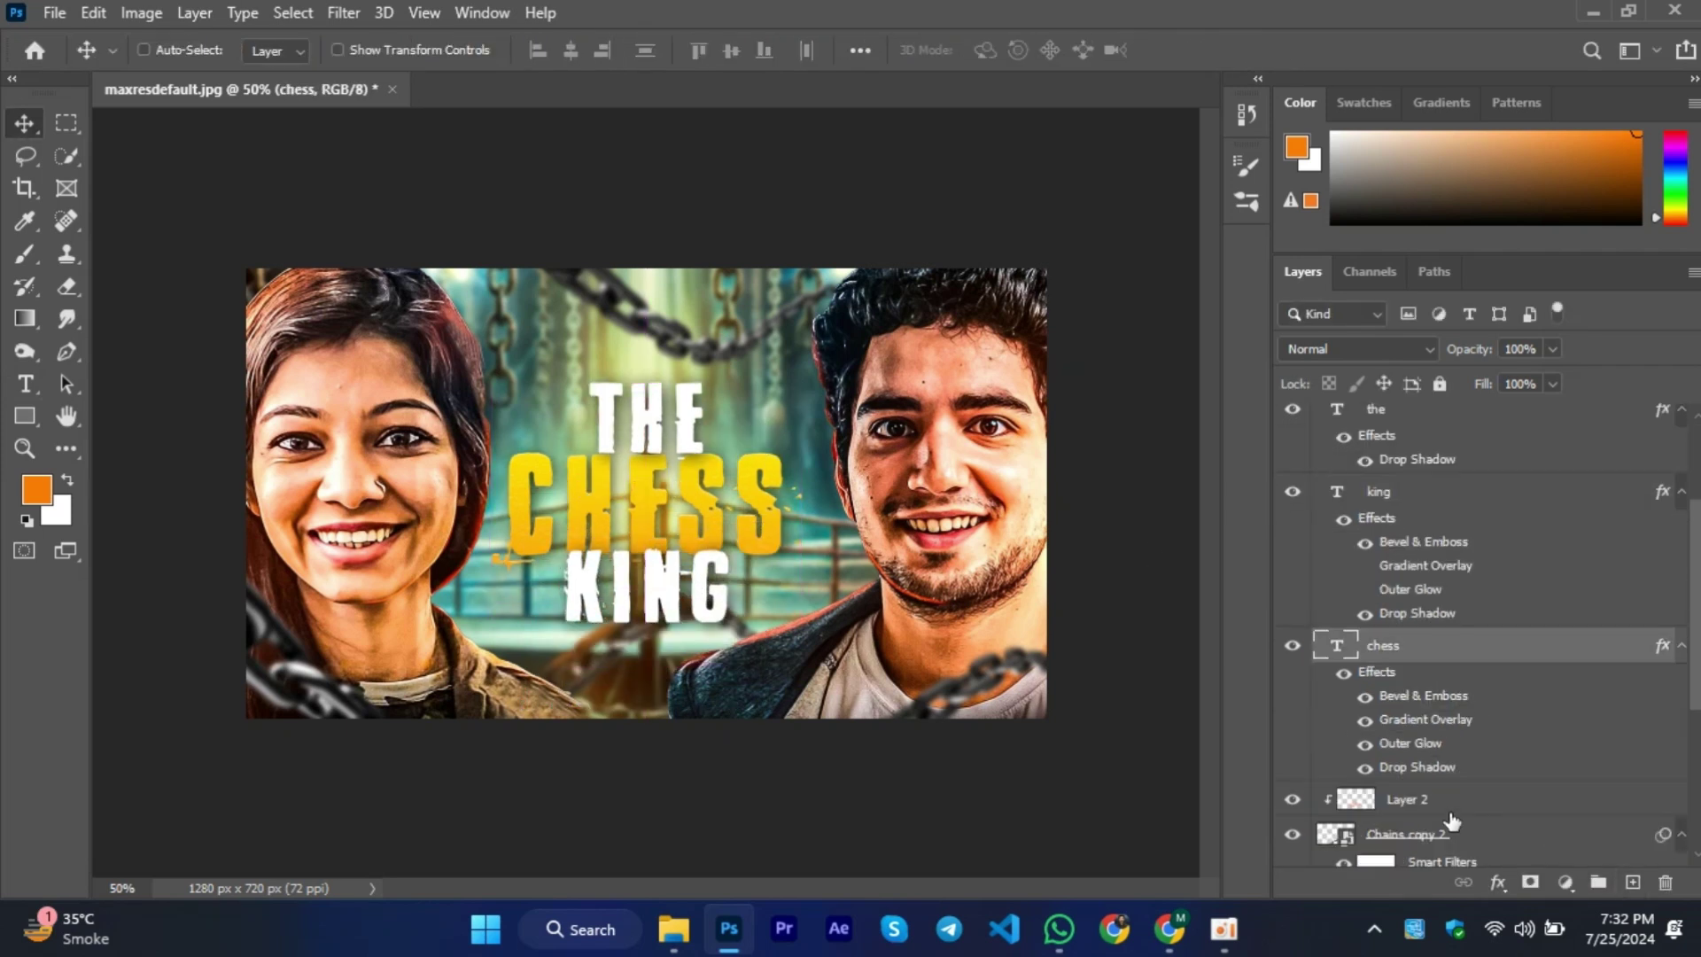
left_click(1444, 806)
key("ctrl+shift+alt+n")
key("b")
left_click_drag(593, 410, 755, 449)
key("d")
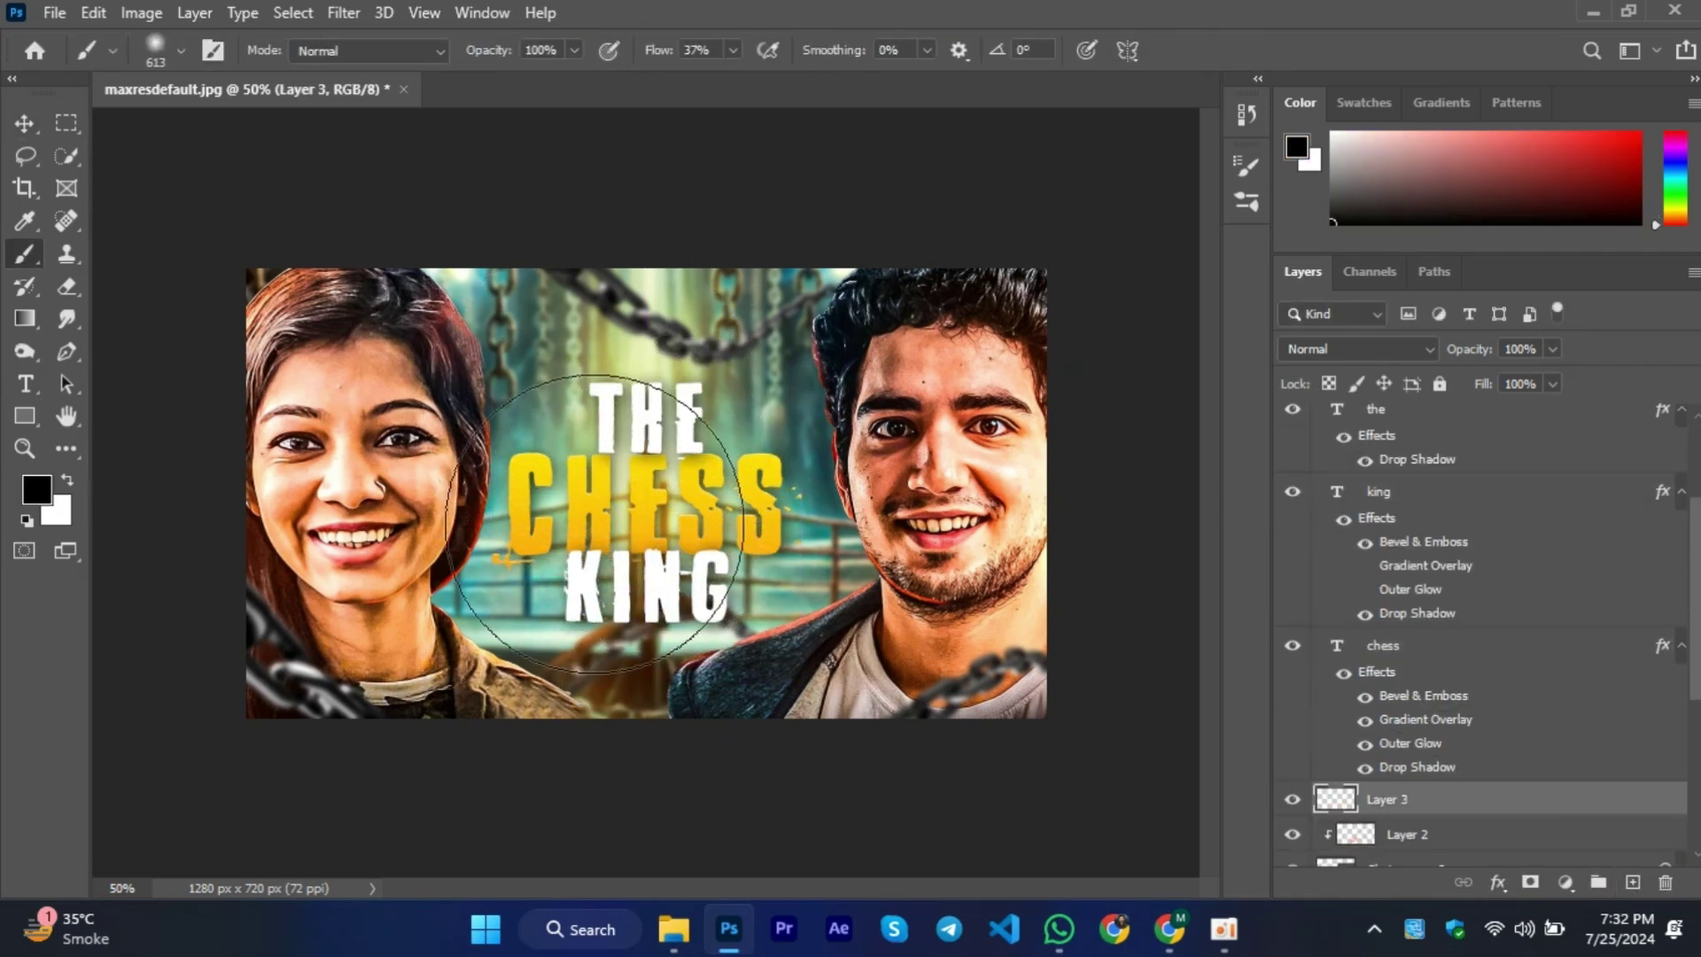
left_click(593, 505)
left_click_drag(655, 512, 454, 546)
key("z")
left_click(649, 319, "alt")
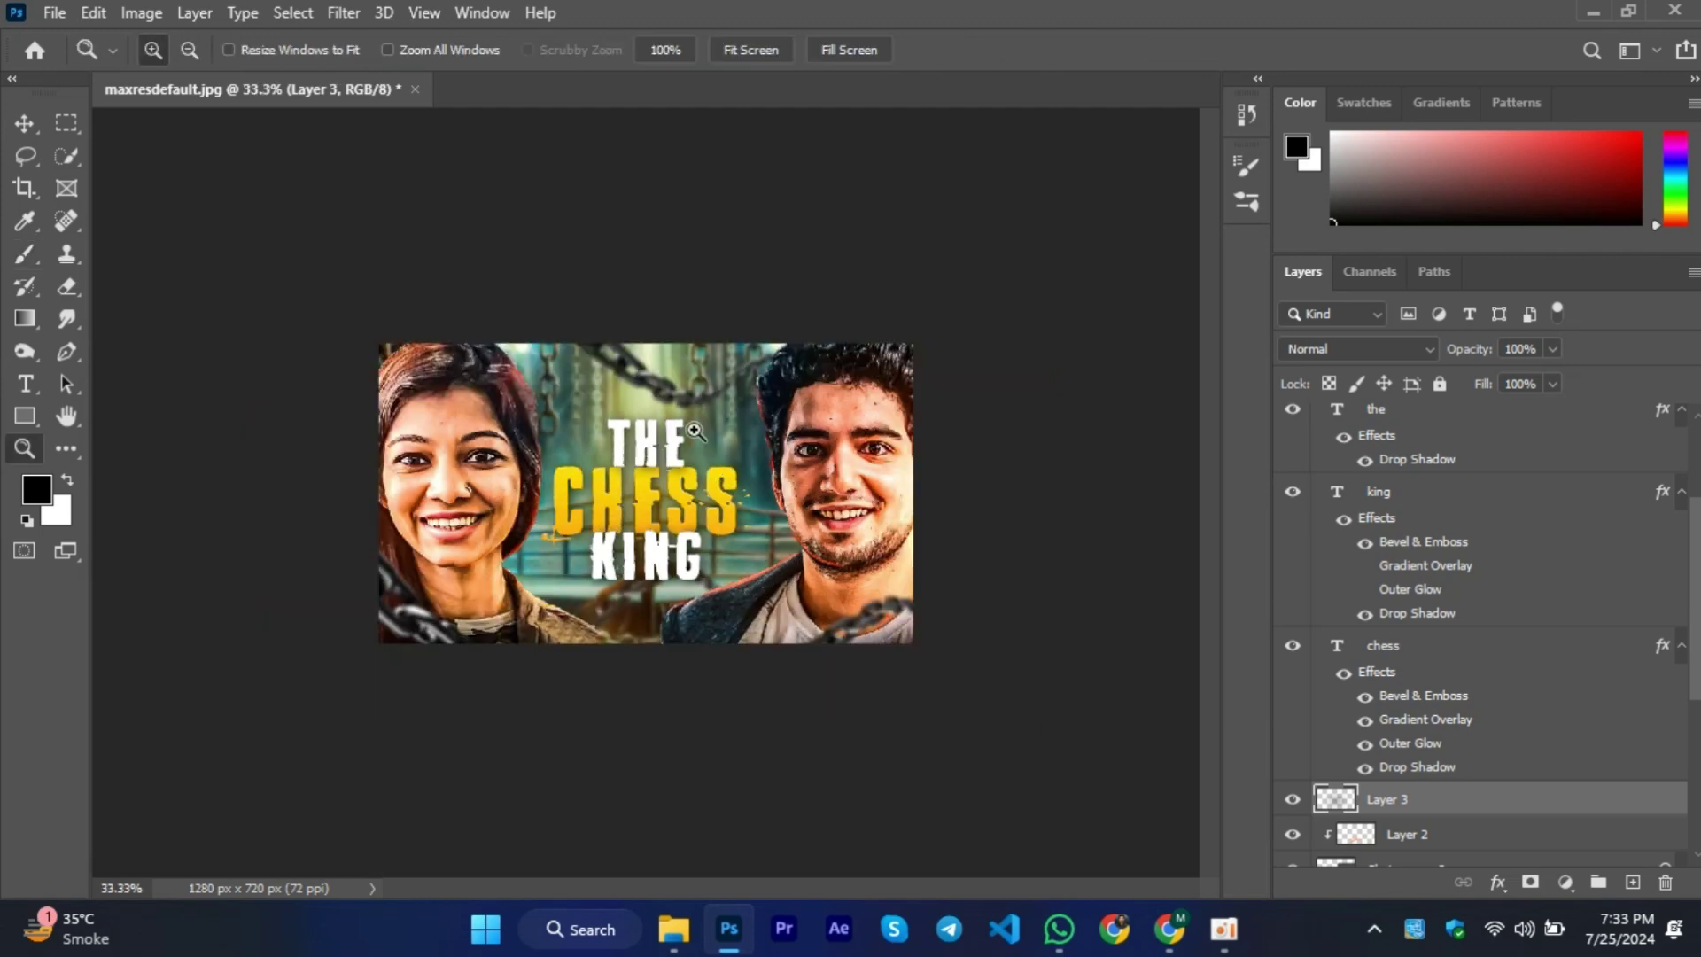
Add a new layer above the top chain and outline a curved horn on the woman's head with the Pen tool as a selection.
left_click(678, 440)
left_click(350, 258)
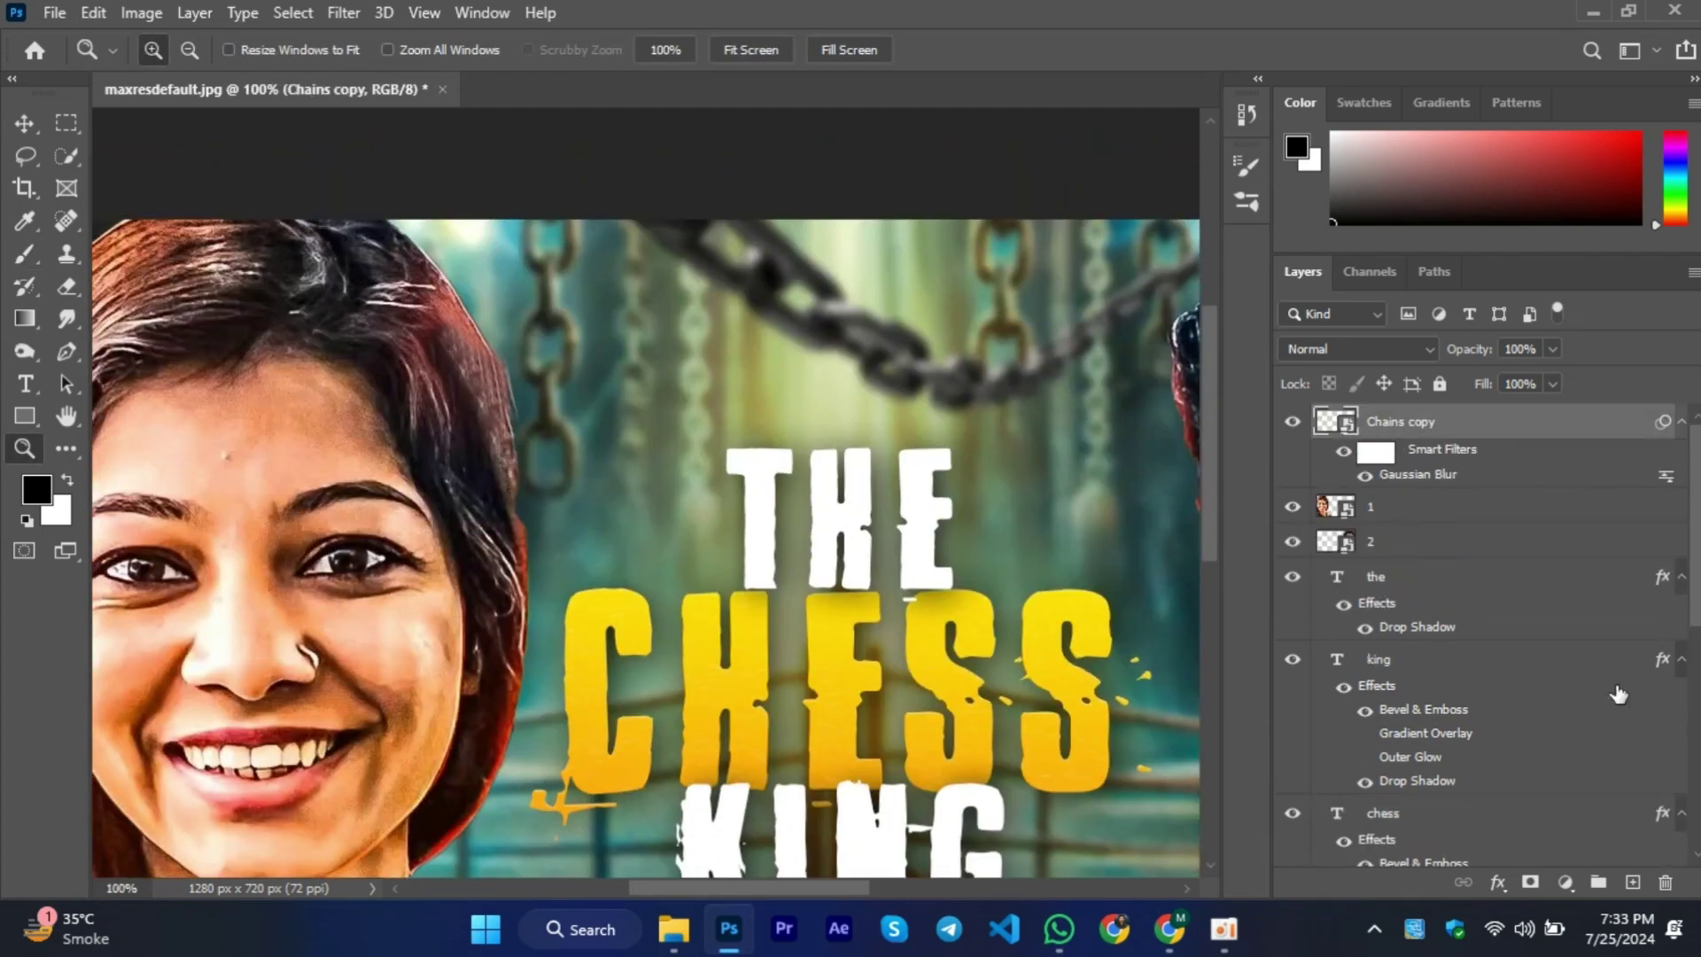
key("p")
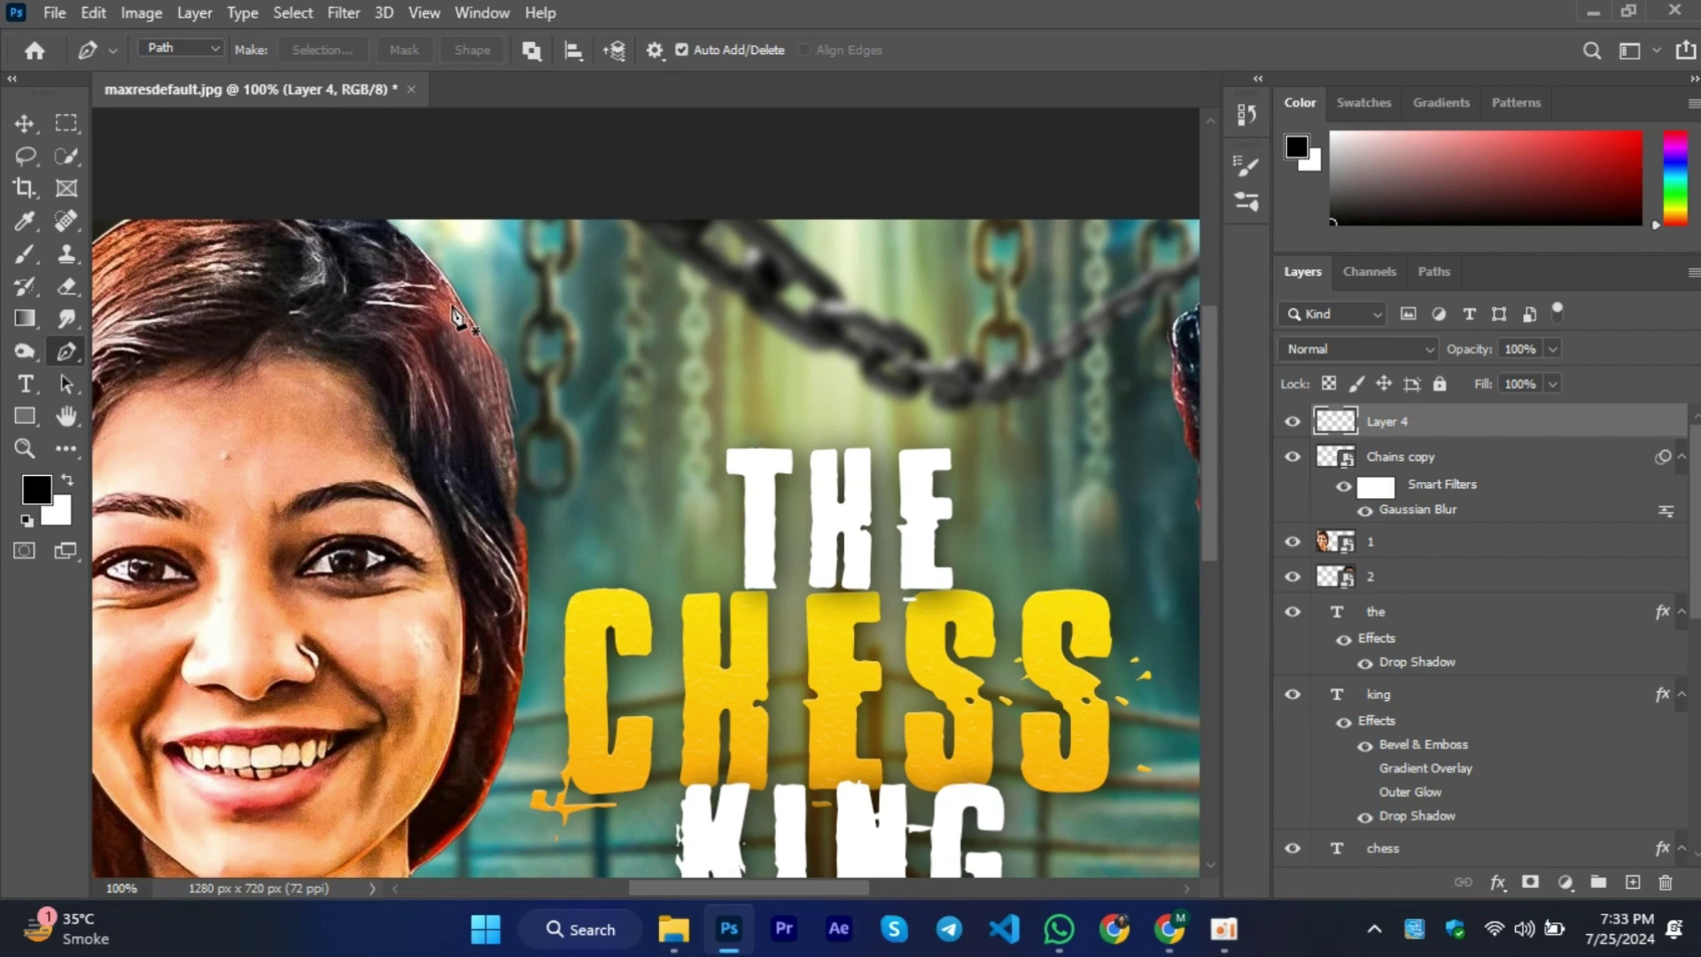
left_click_drag(616, 225, 691, 174)
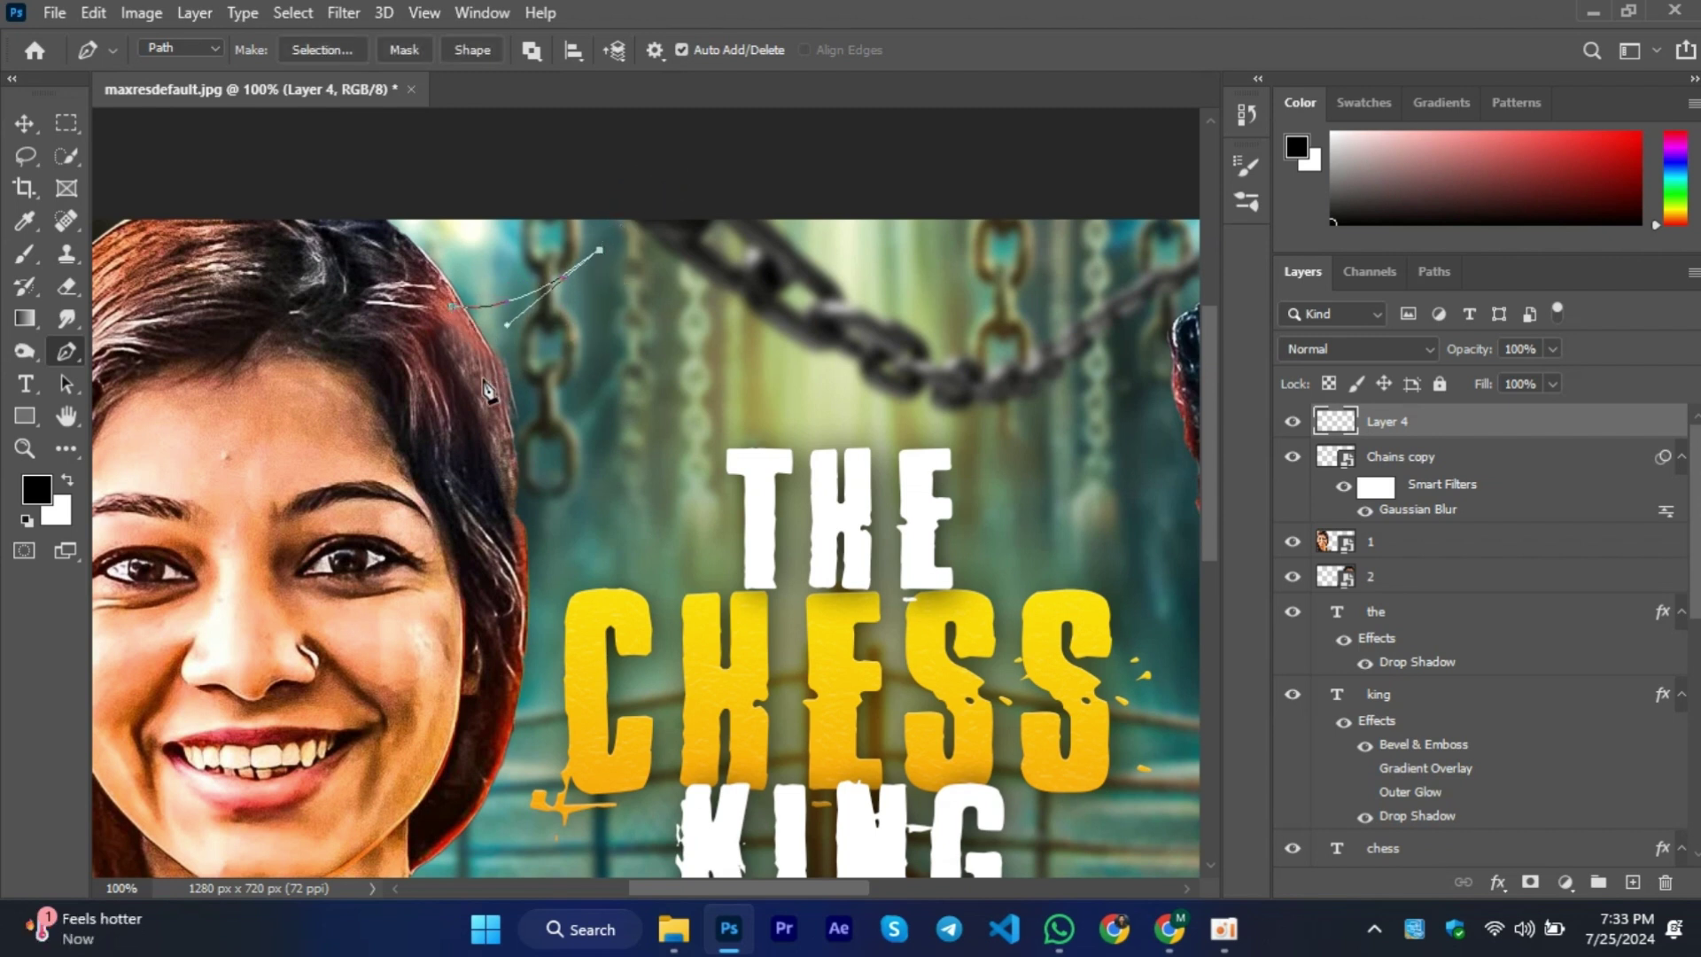
left_click_drag(464, 382, 346, 407)
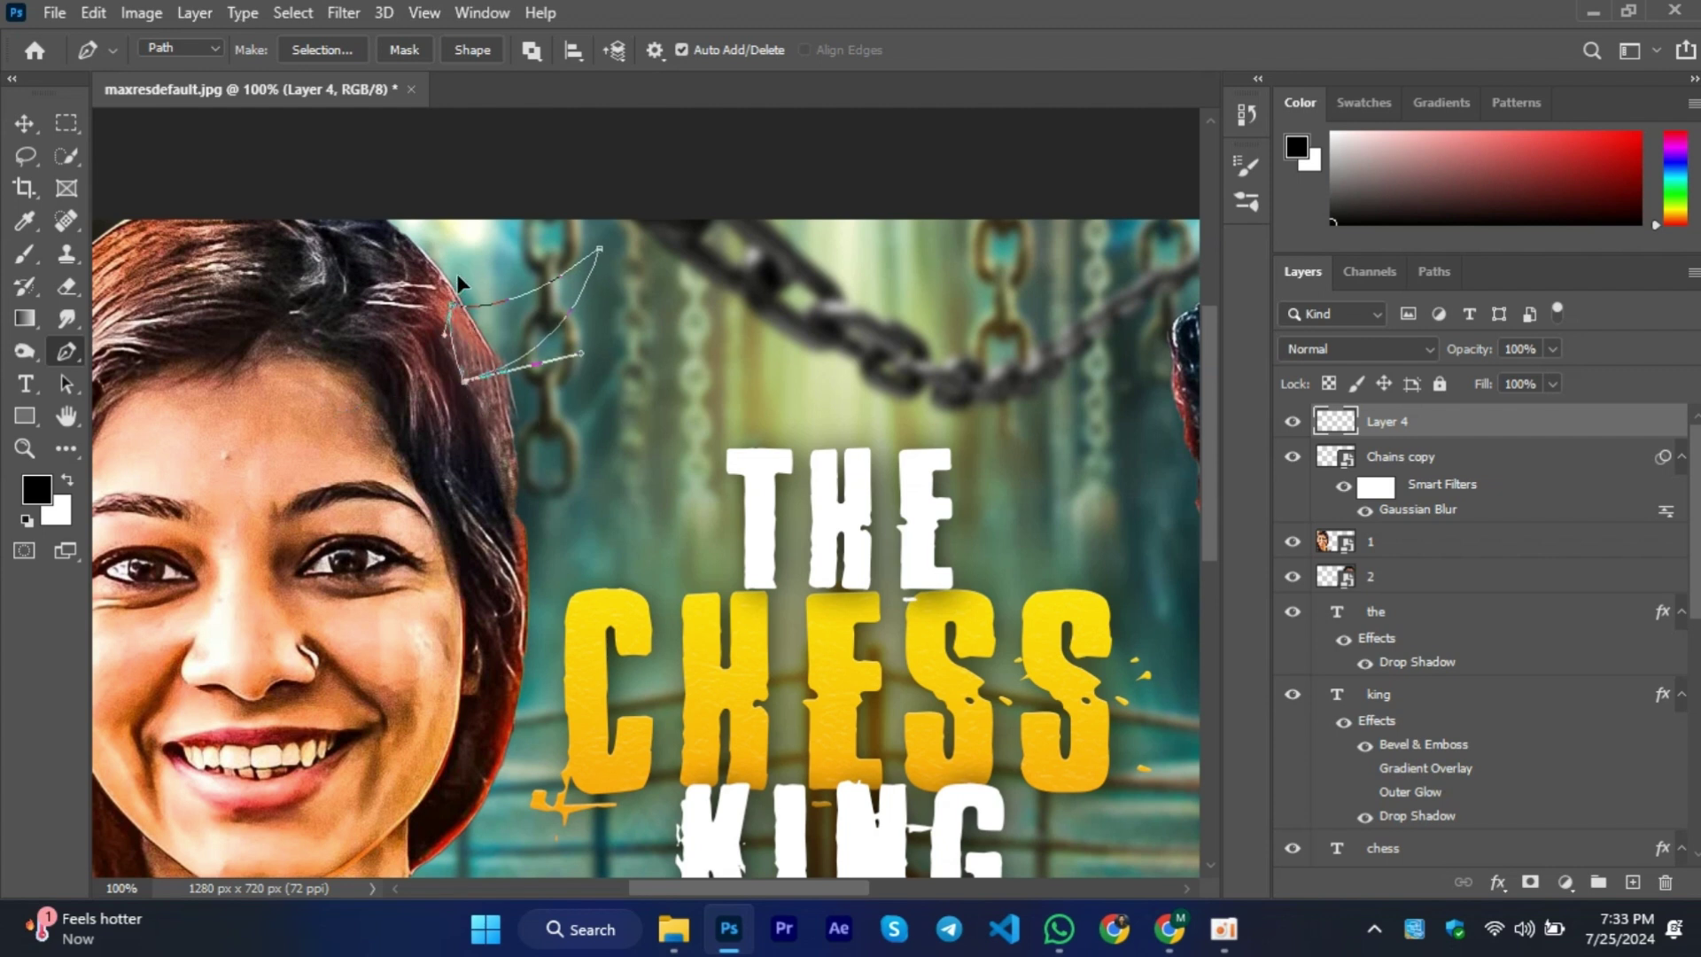
left_click_drag(455, 274, 469, 264)
key("ctrl+Return")
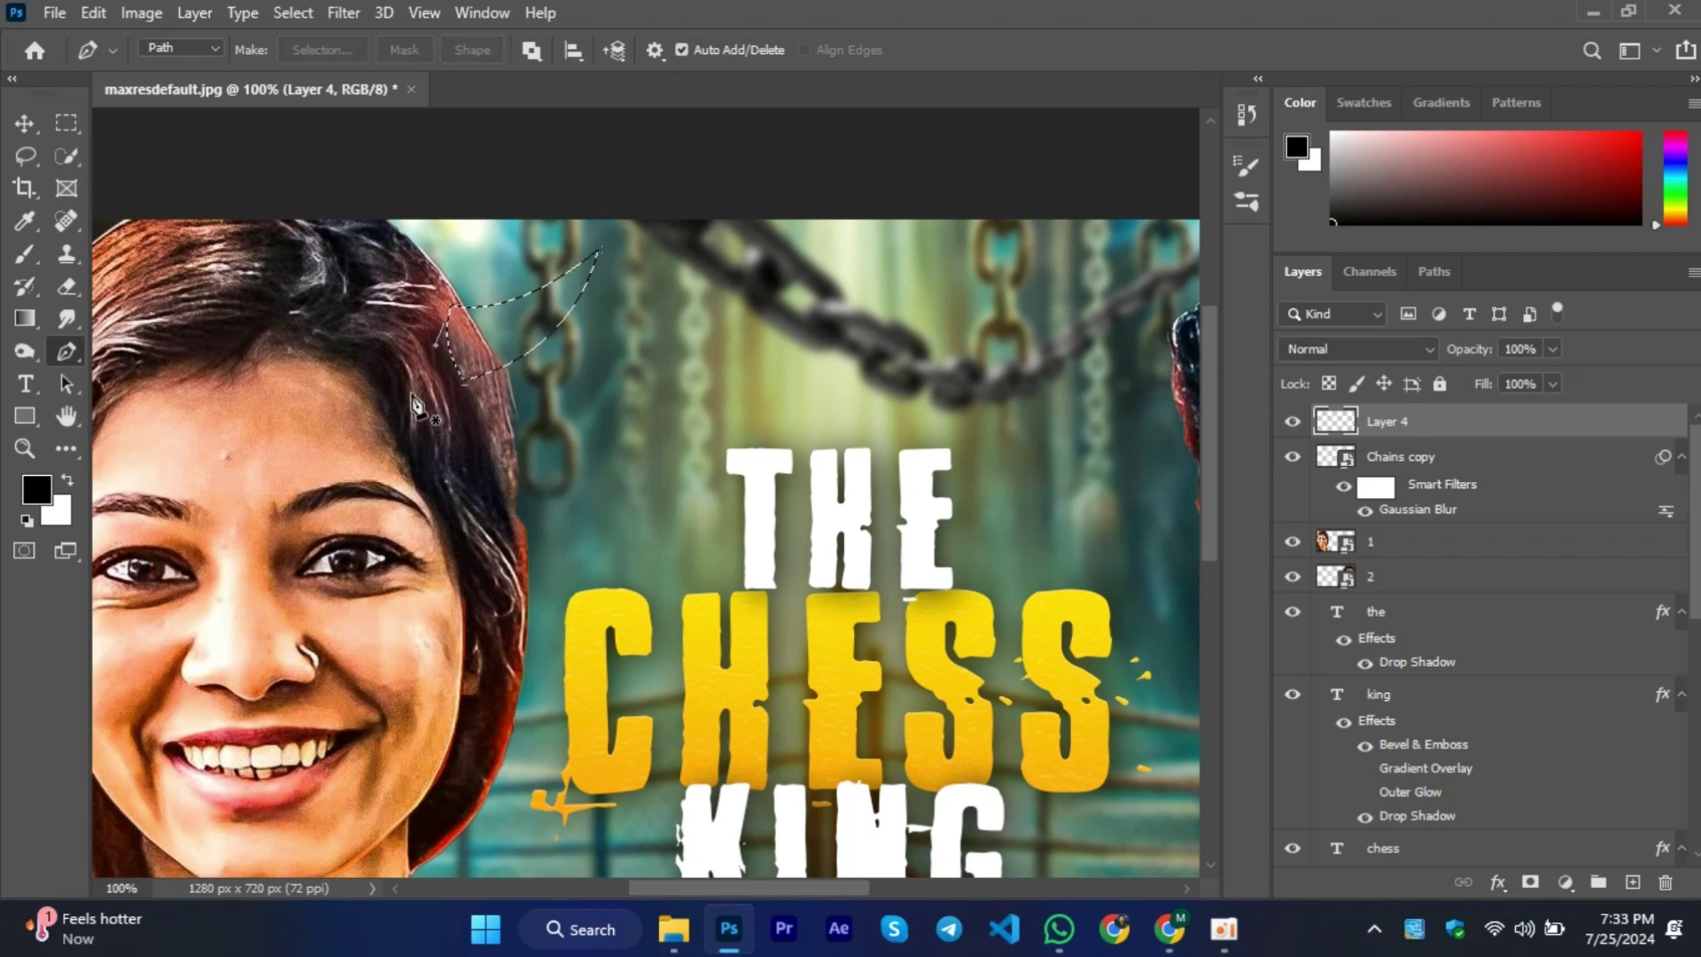
Set the foreground colour to red ff0000 and fill the horn selection with it.
left_click(53, 487)
left_click_drag(1158, 429, 1474, 181)
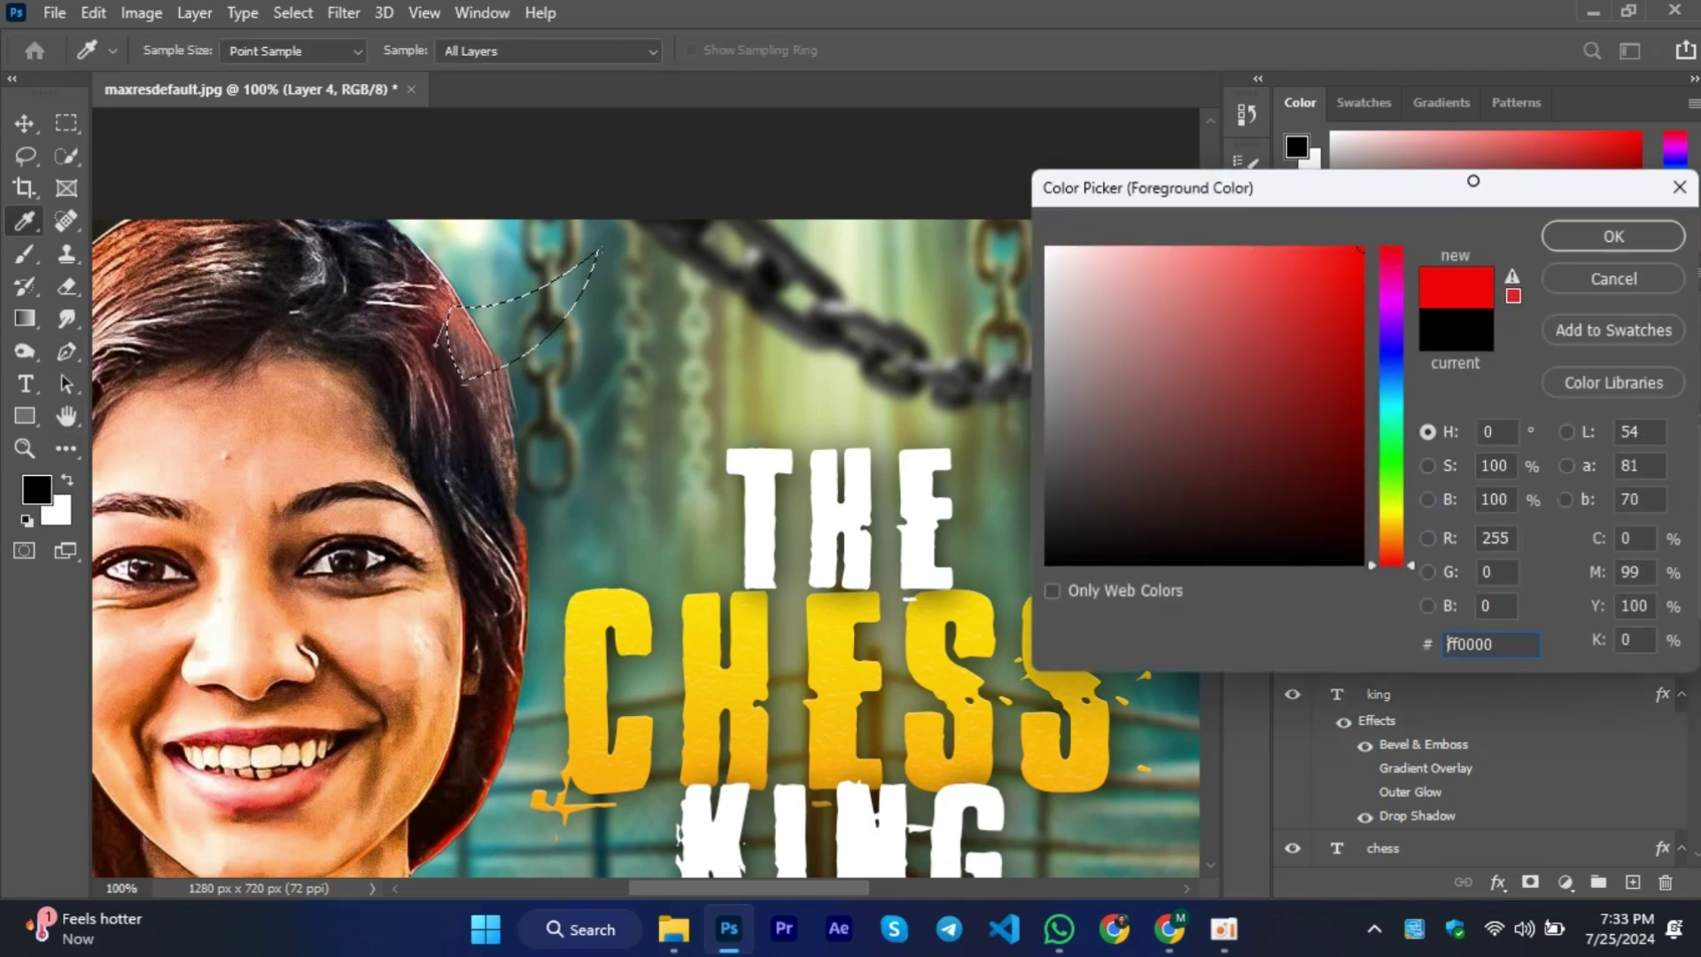
left_click(1612, 235)
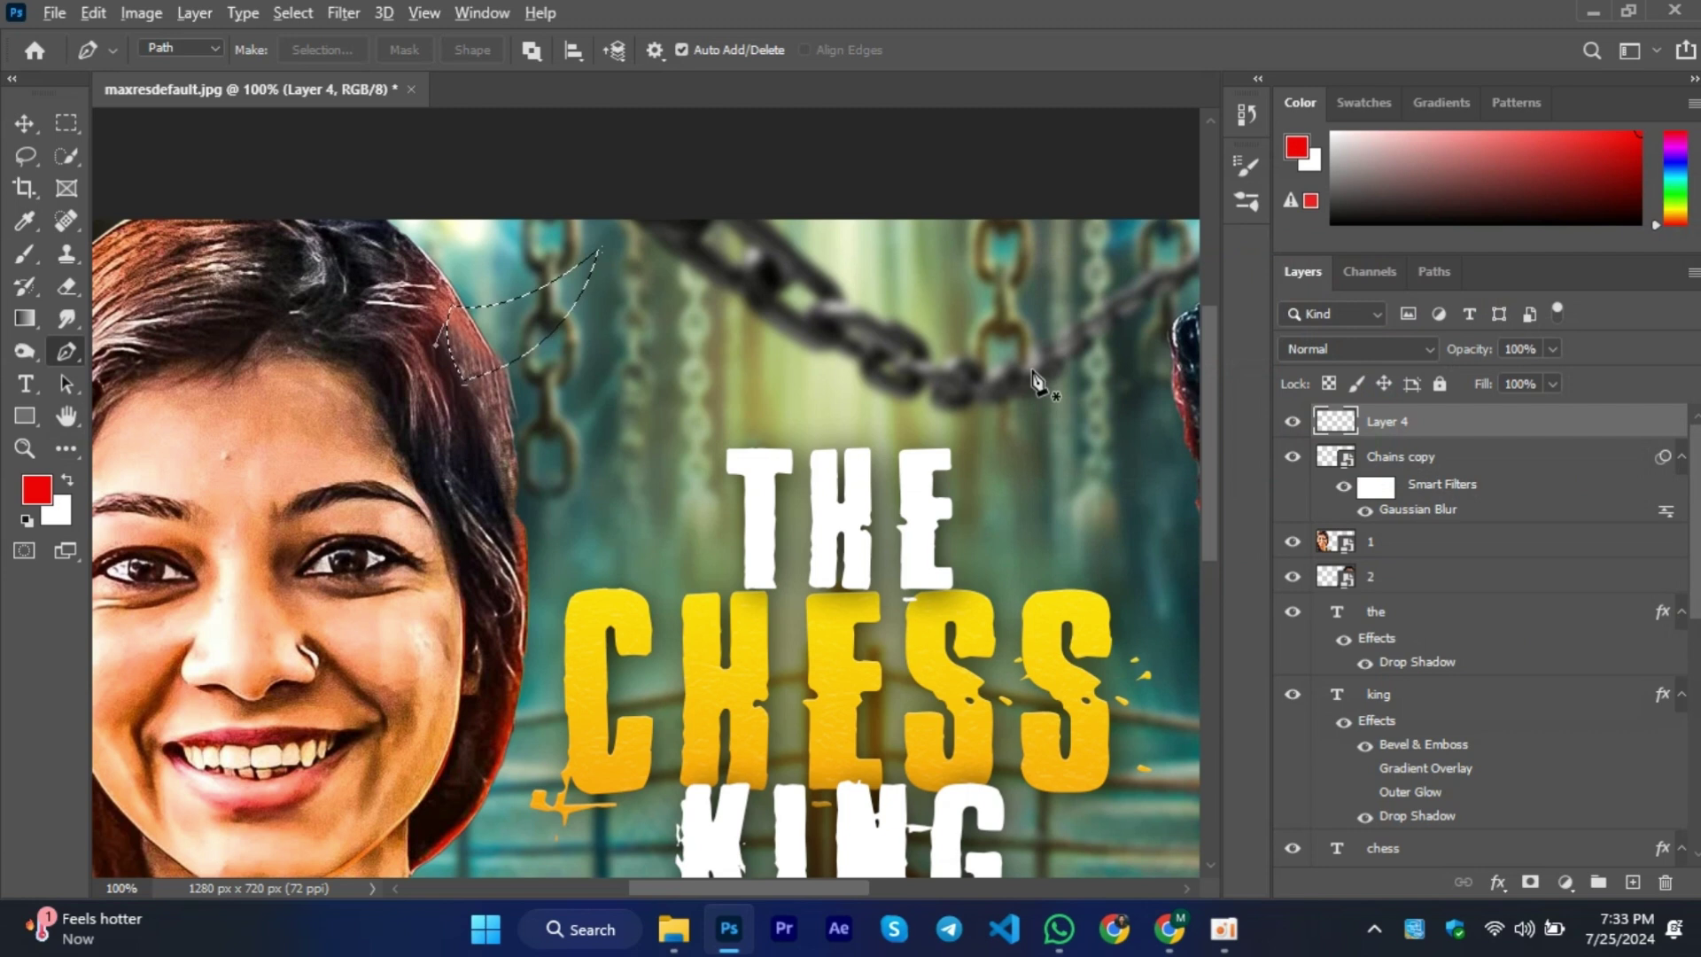
key("alt+BackSpace")
Rotate the red horn slightly counter-clockwise with a free transform and apply it.
left_click(25, 129)
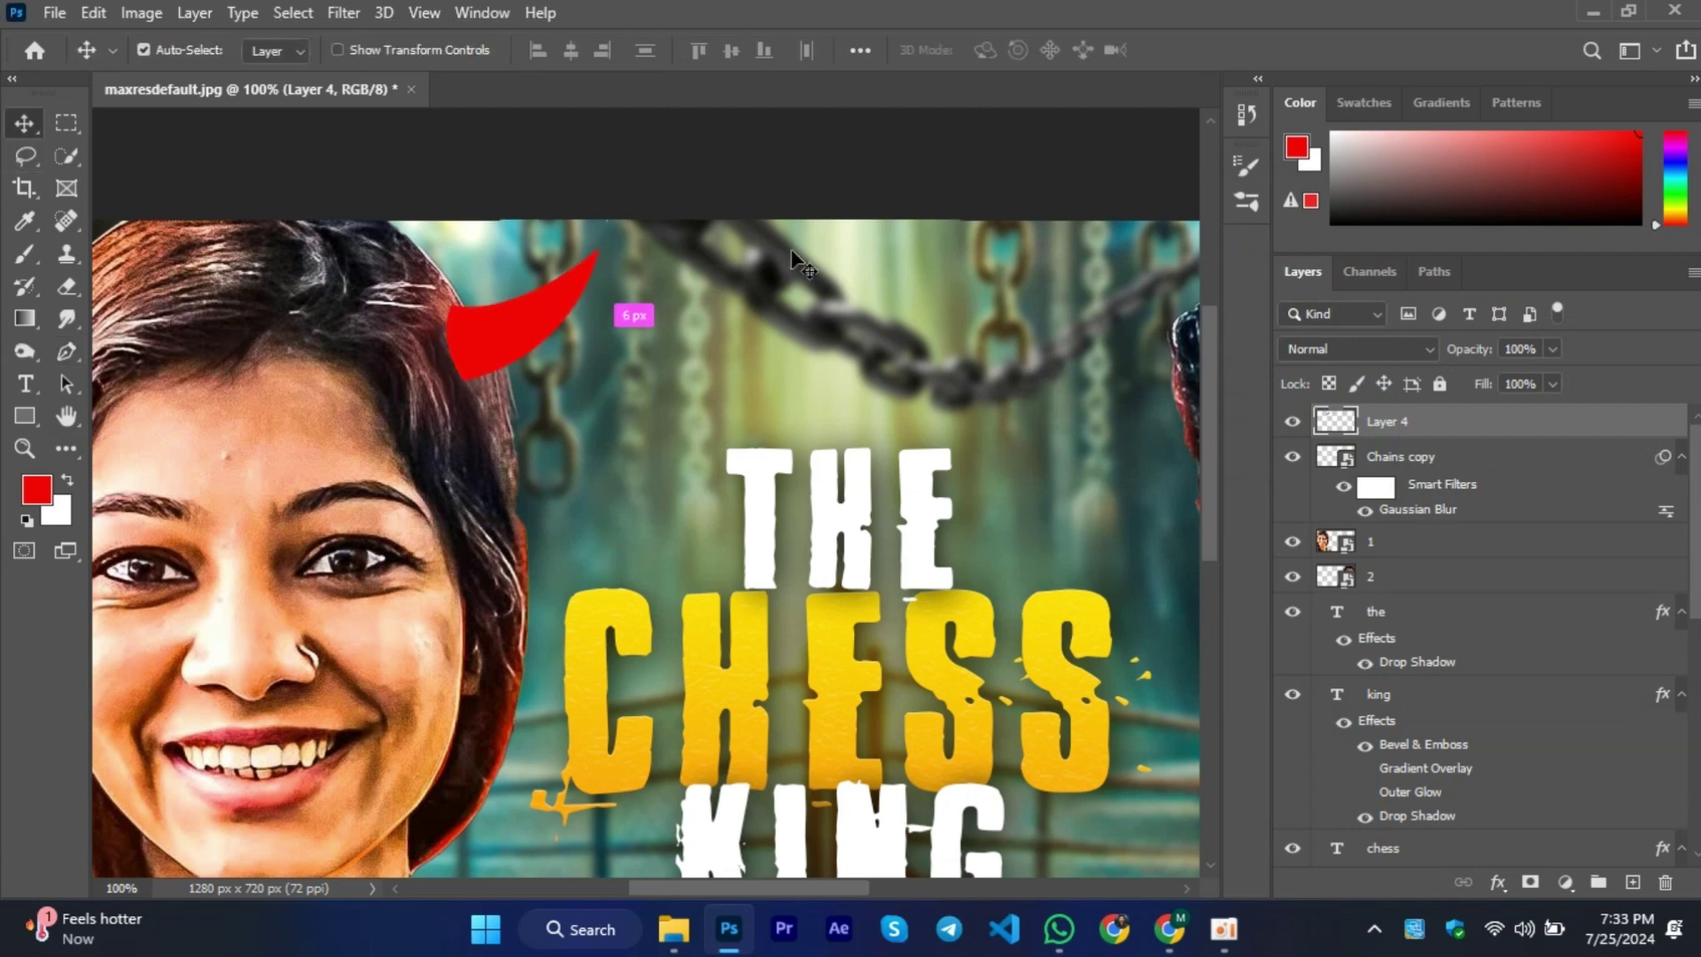
key("ctrl+t")
left_click_drag(703, 189, 744, 168)
left_click(1240, 51)
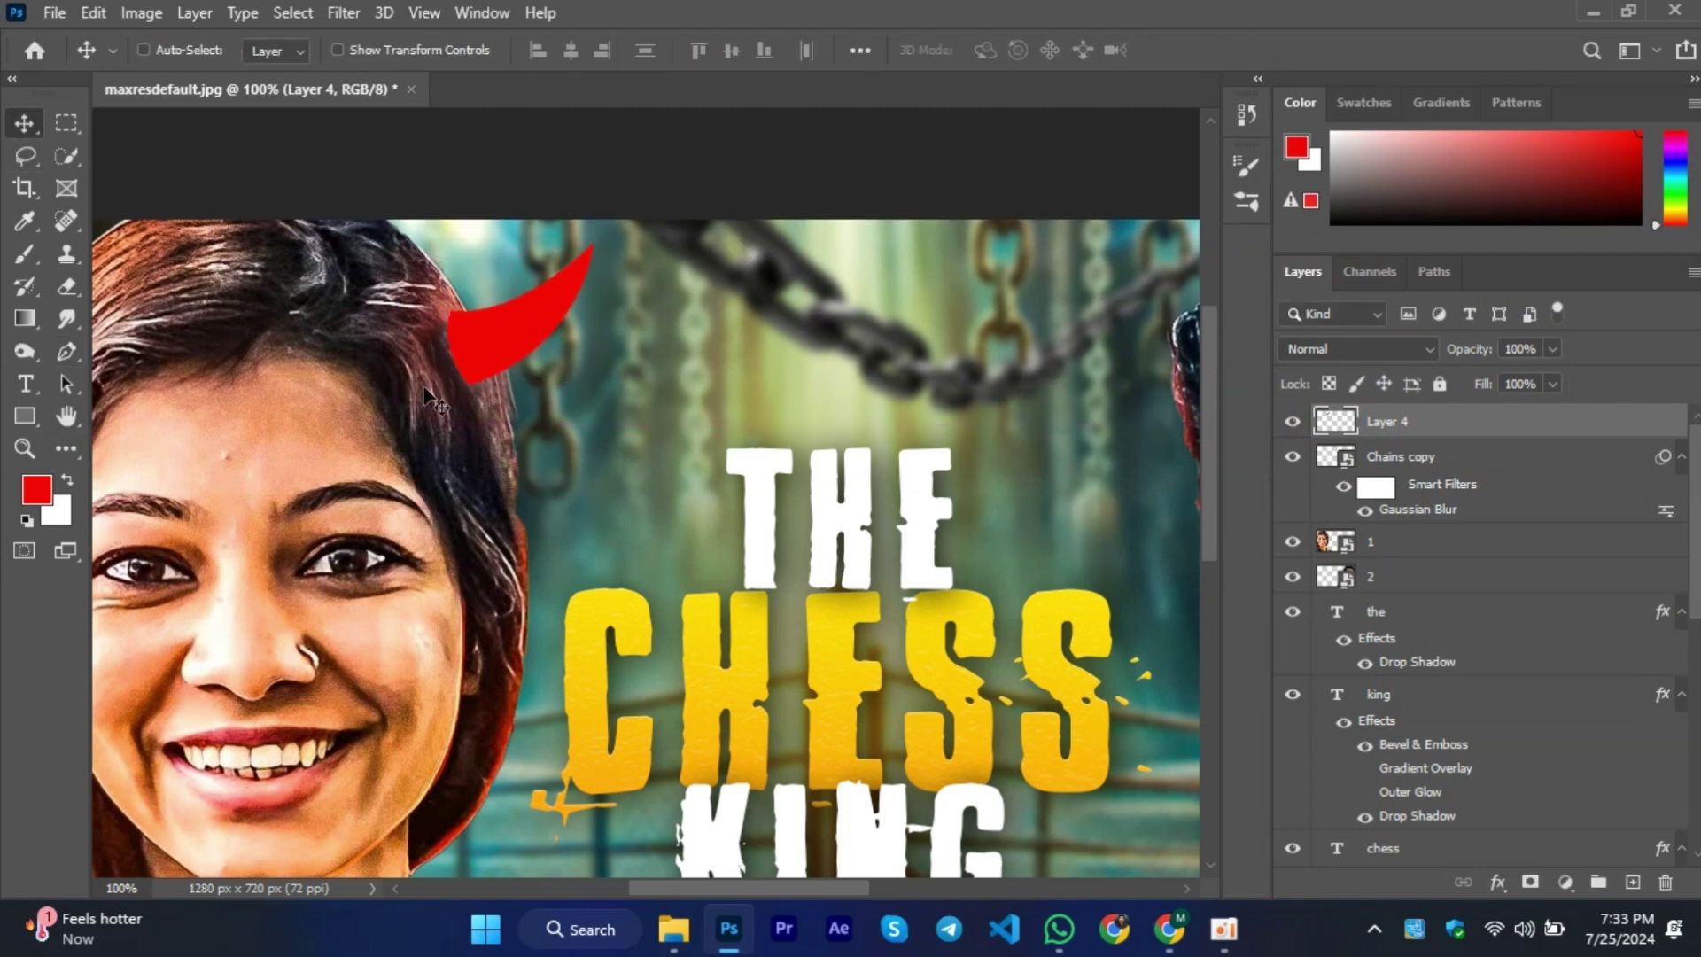
Clip a new layer to the horn and shade its lower edge in black with a 45 px soft brush at 16% flow.
key("z")
left_click(496, 341)
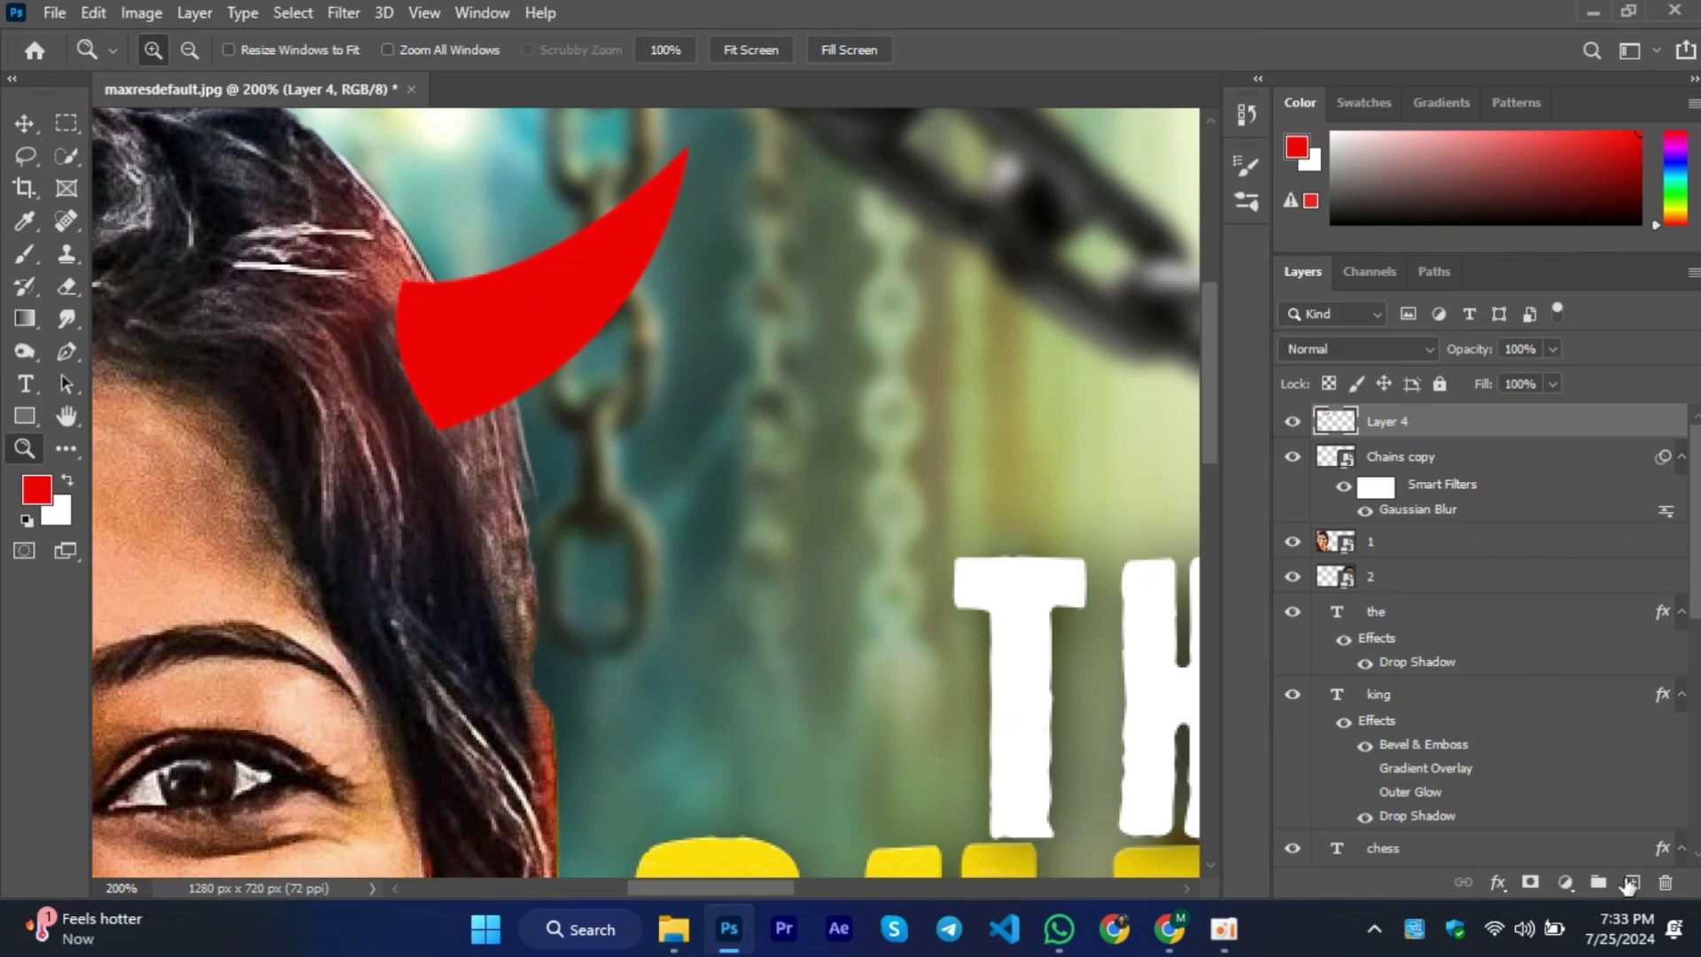
left_click(1630, 883)
key("ctrl+alt+g")
key("b")
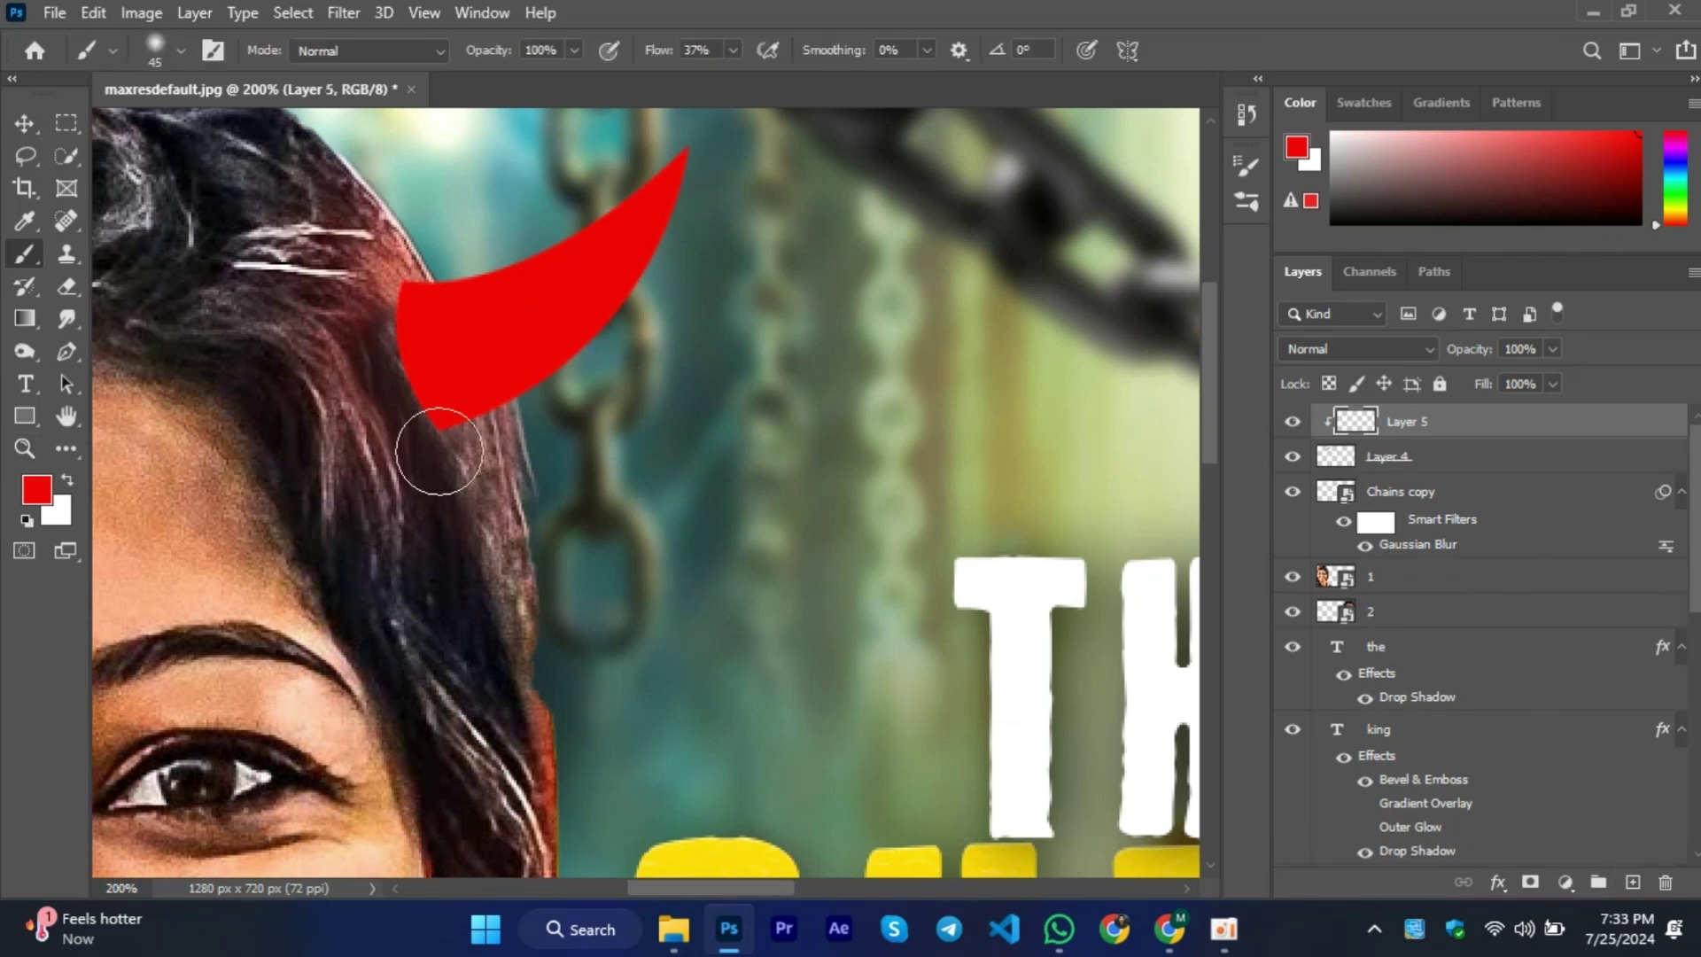
key("d")
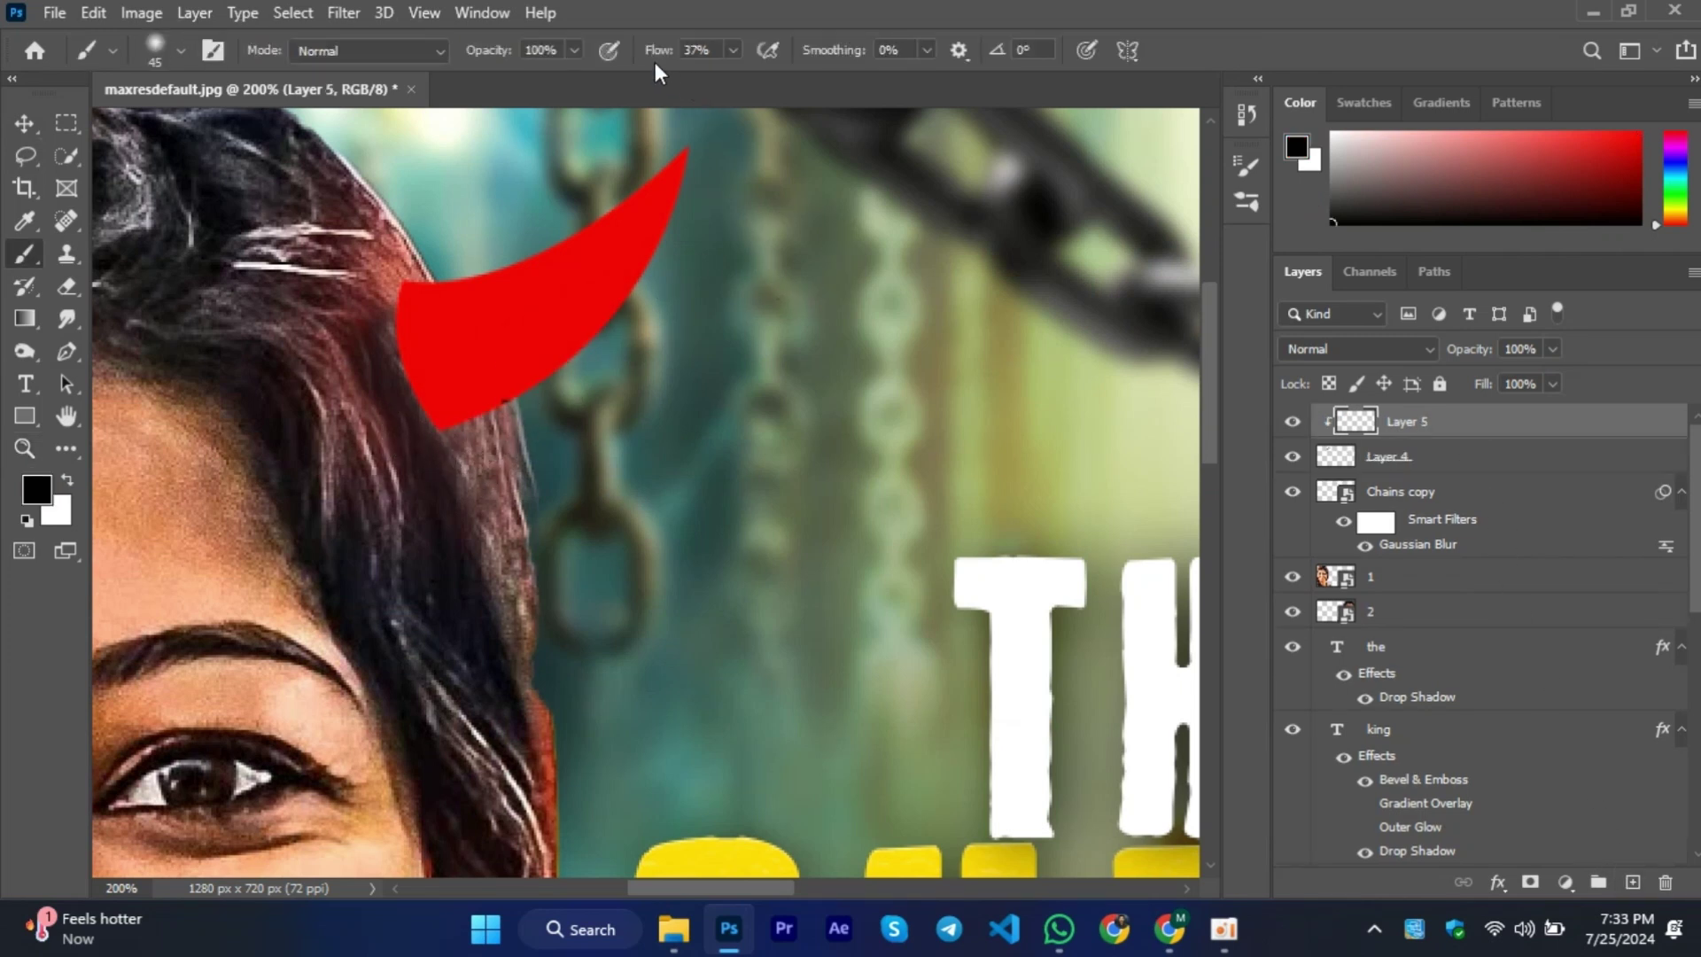
left_click_drag(688, 236, 524, 415)
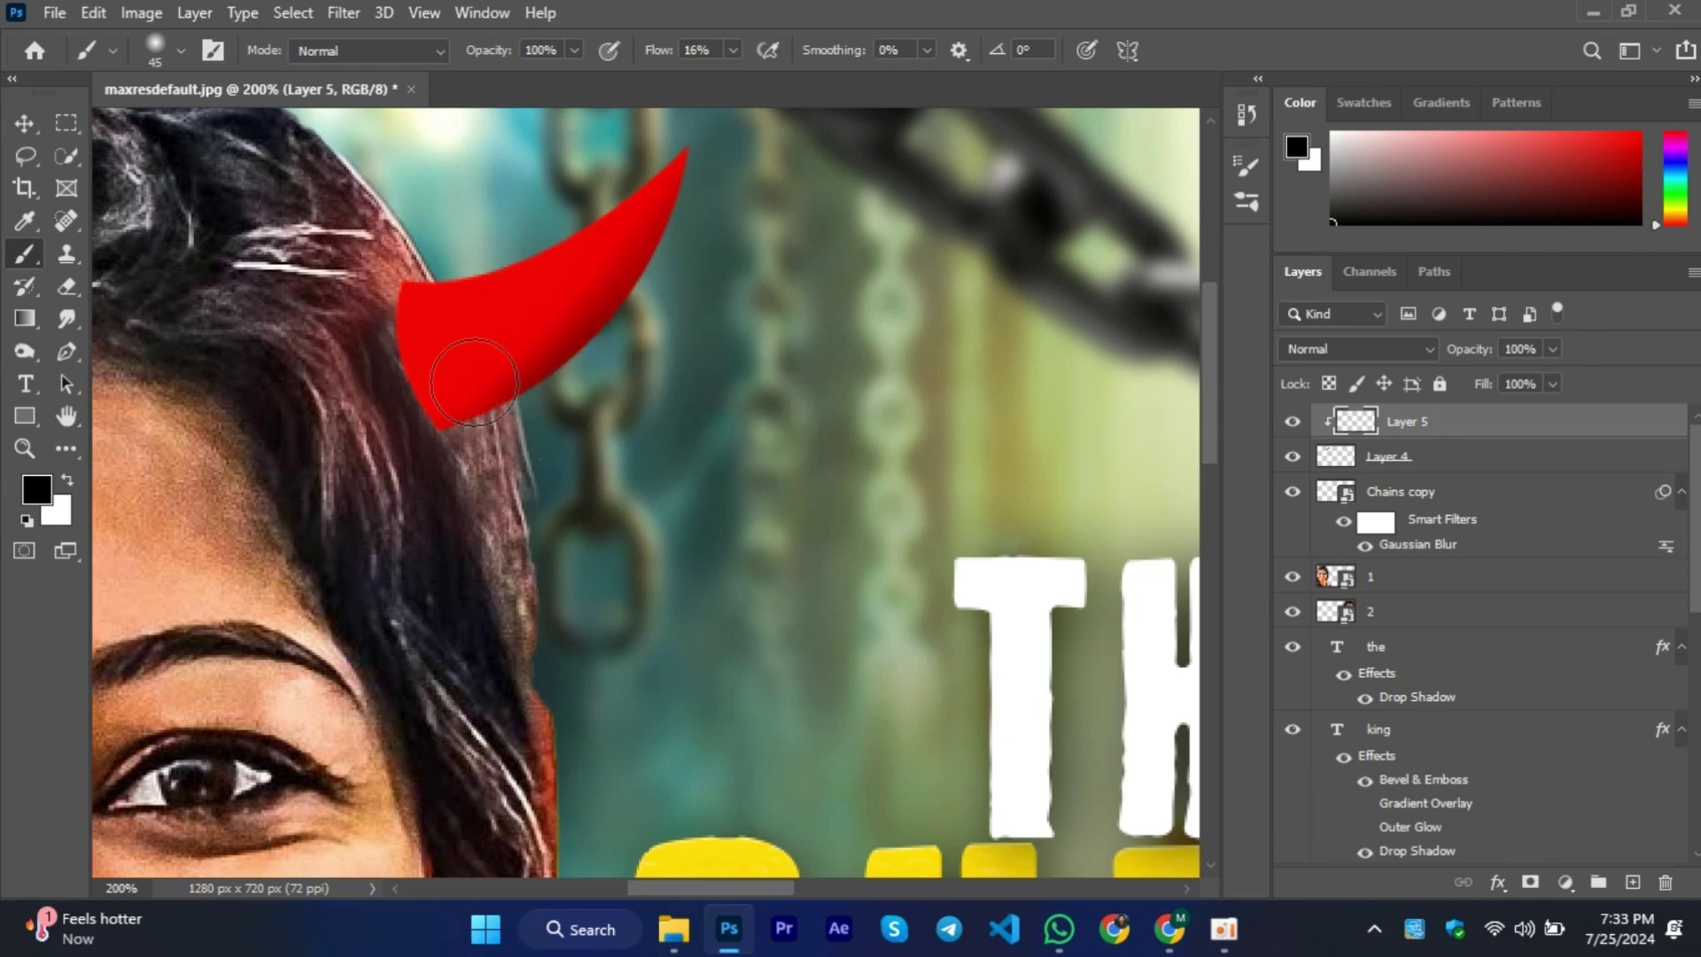
Enlarge the brush to 57 px and deepen the black shading along the horn's lower edge, redoing the stroke once.
right_click(475, 382, "alt")
mouse_move(426, 405)
left_mouse_down()
mouse_move(582, 301)
mouse_move(728, 147)
left_mouse_up()
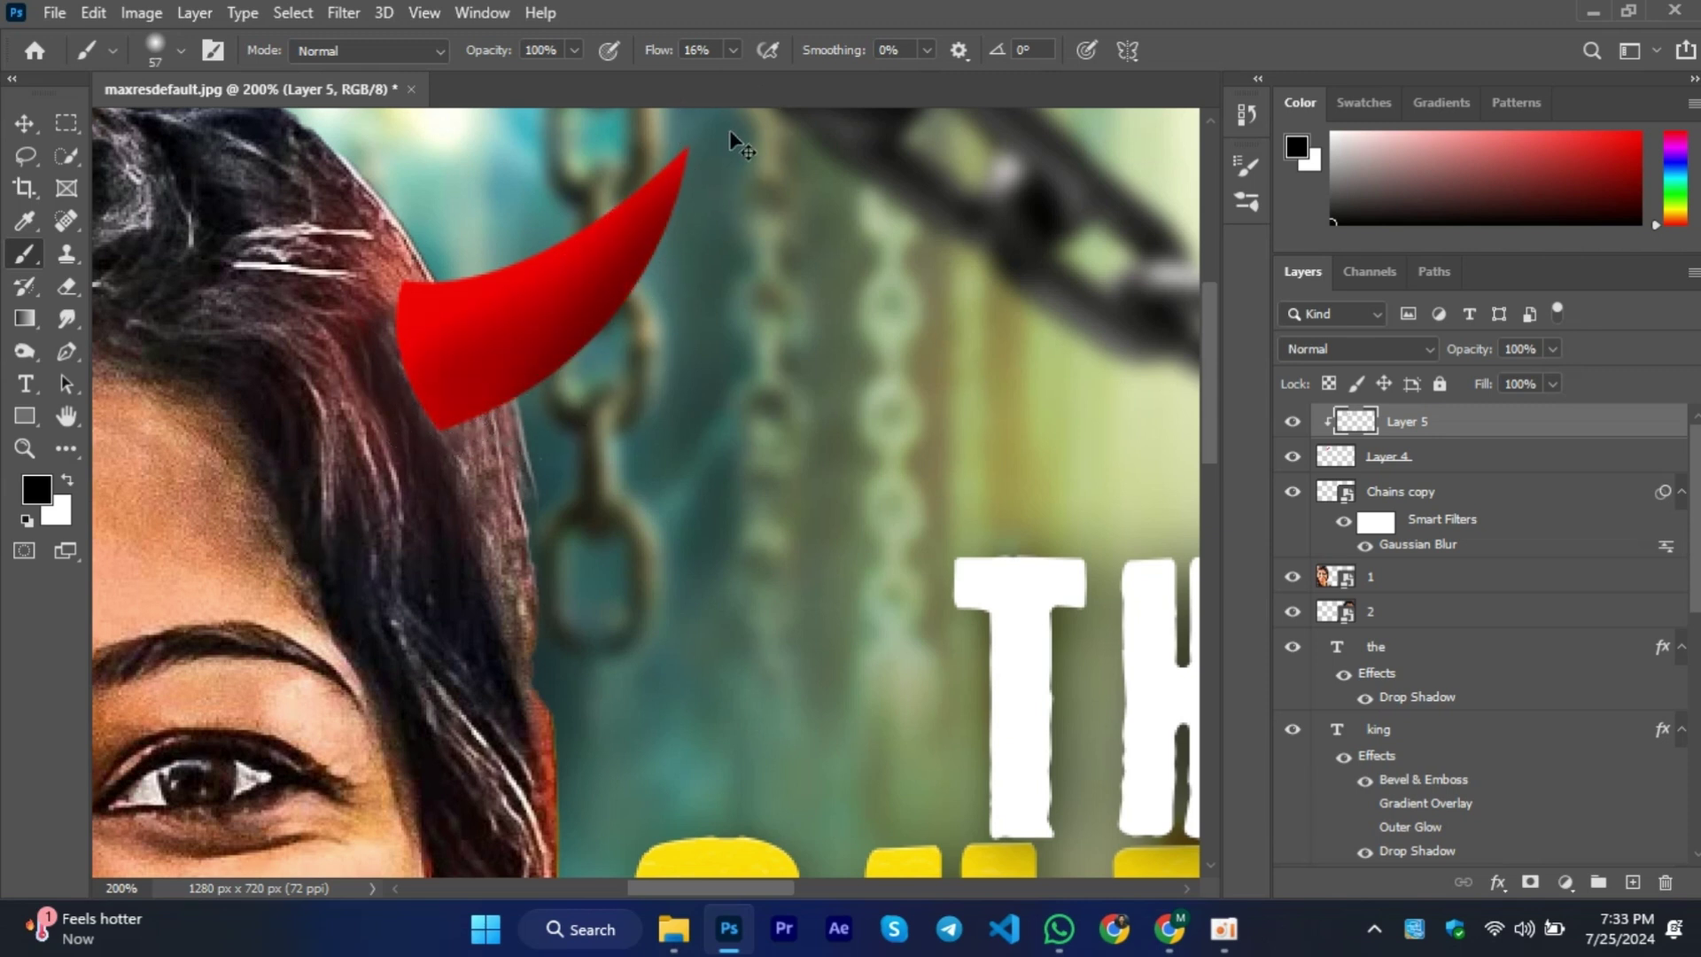
key("ctrl+z")
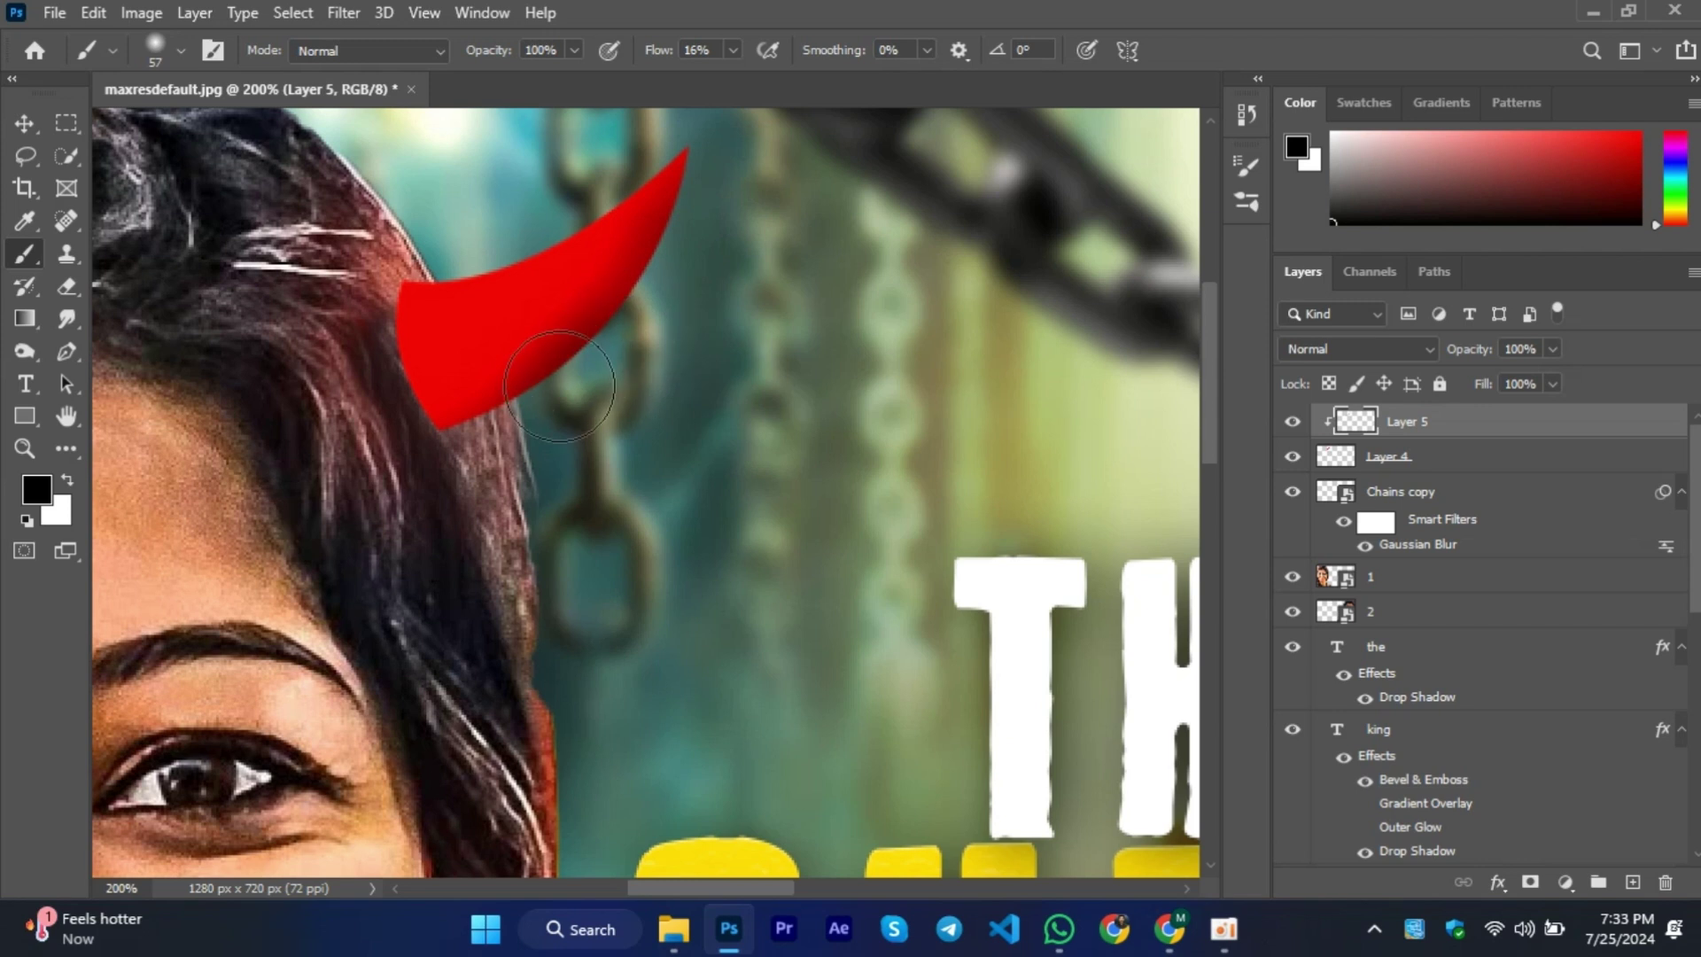
mouse_move(476, 372)
left_mouse_down()
mouse_move(470, 390)
mouse_move(620, 248)
left_mouse_up()
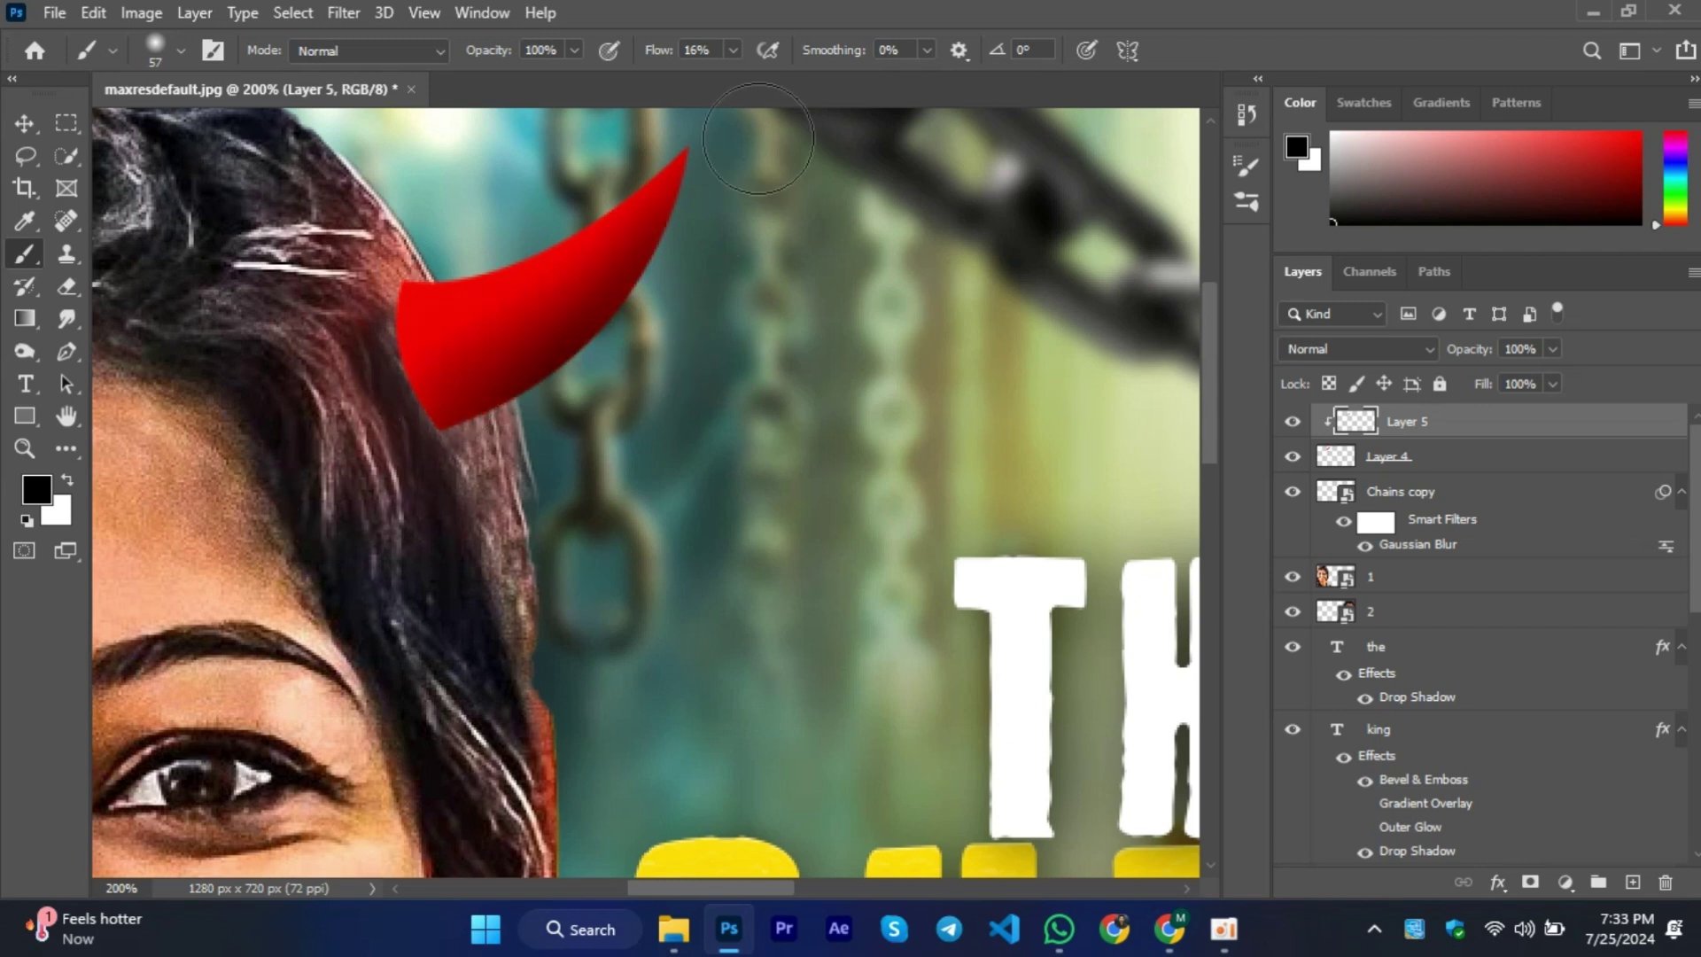
Add a new layer clipped to the horn and set the foreground colour to a light pinkish red for highlights.
right_click(726, 287, "alt")
left_click_drag(696, 295, 684, 295, "alt")
left_click(1627, 883)
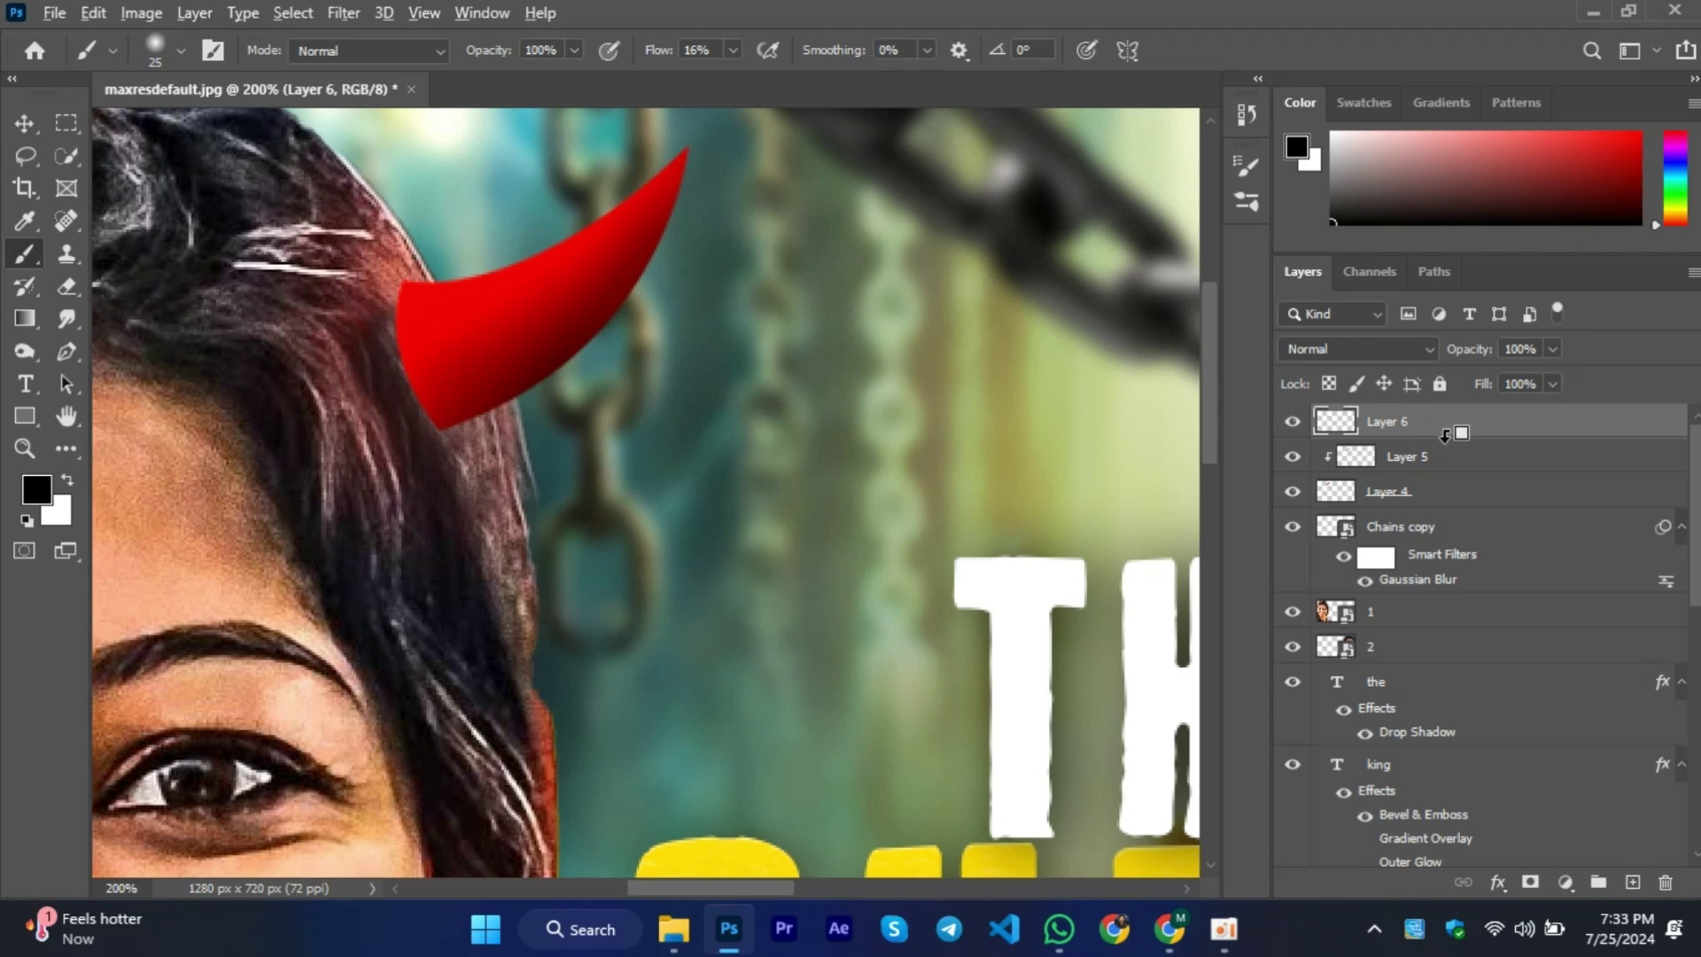
left_click(1444, 434, "alt")
left_click(33, 507)
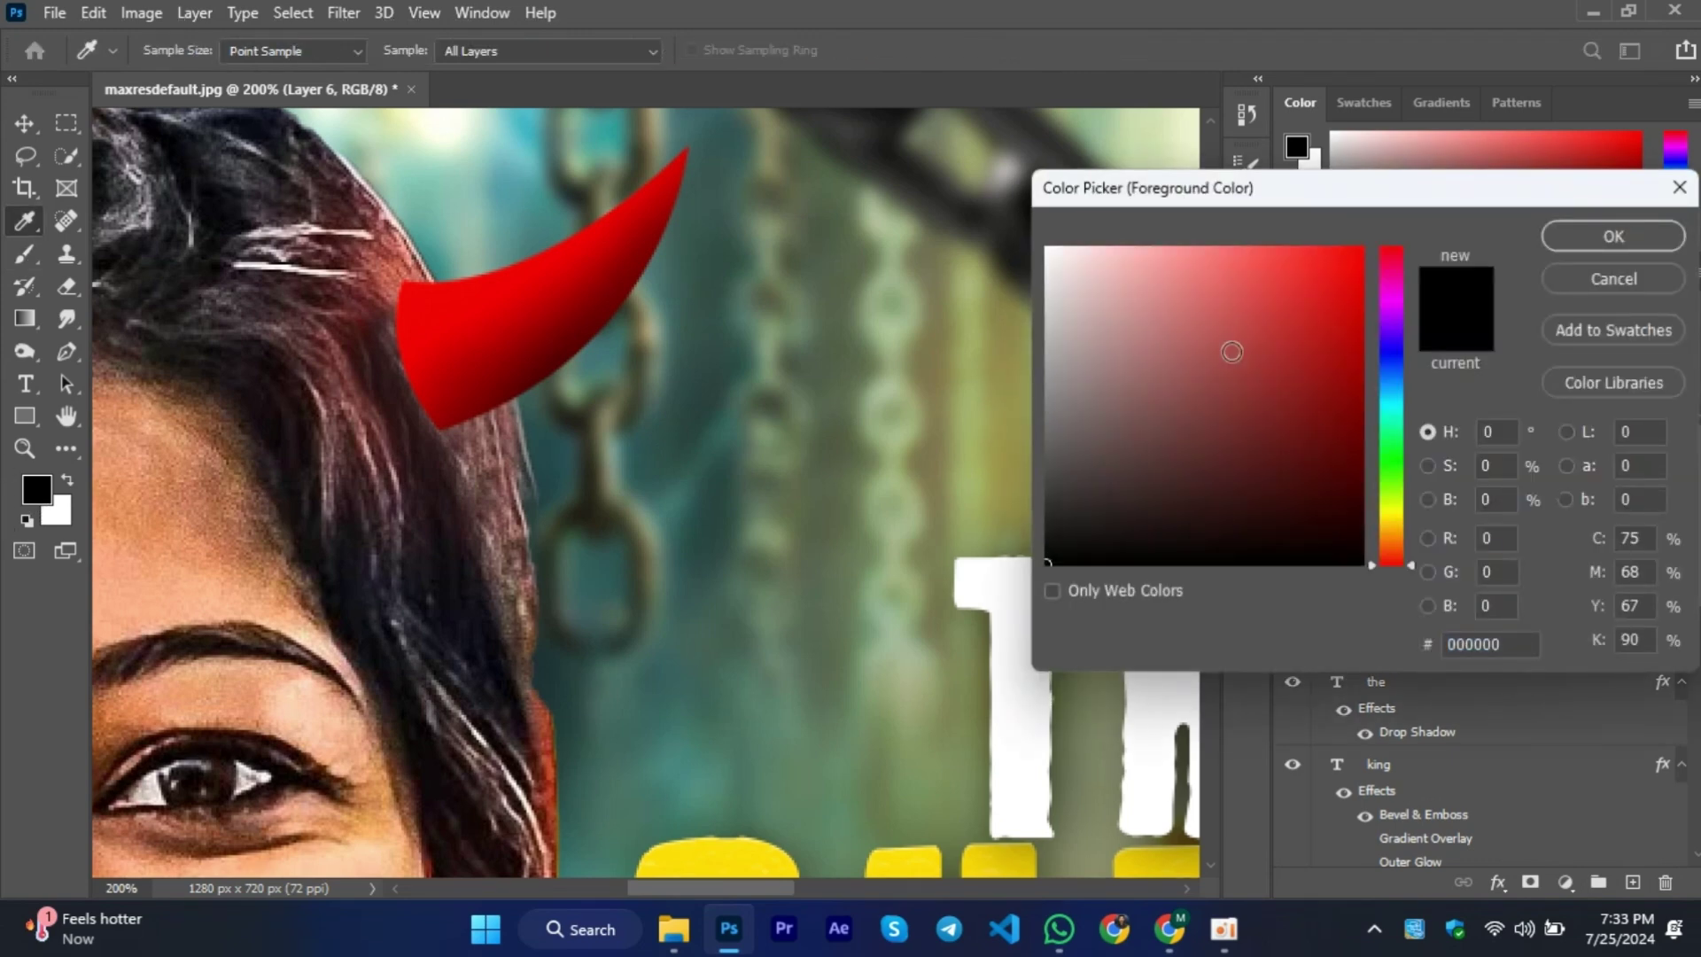
left_click(1174, 247)
left_click(1613, 236)
key("b")
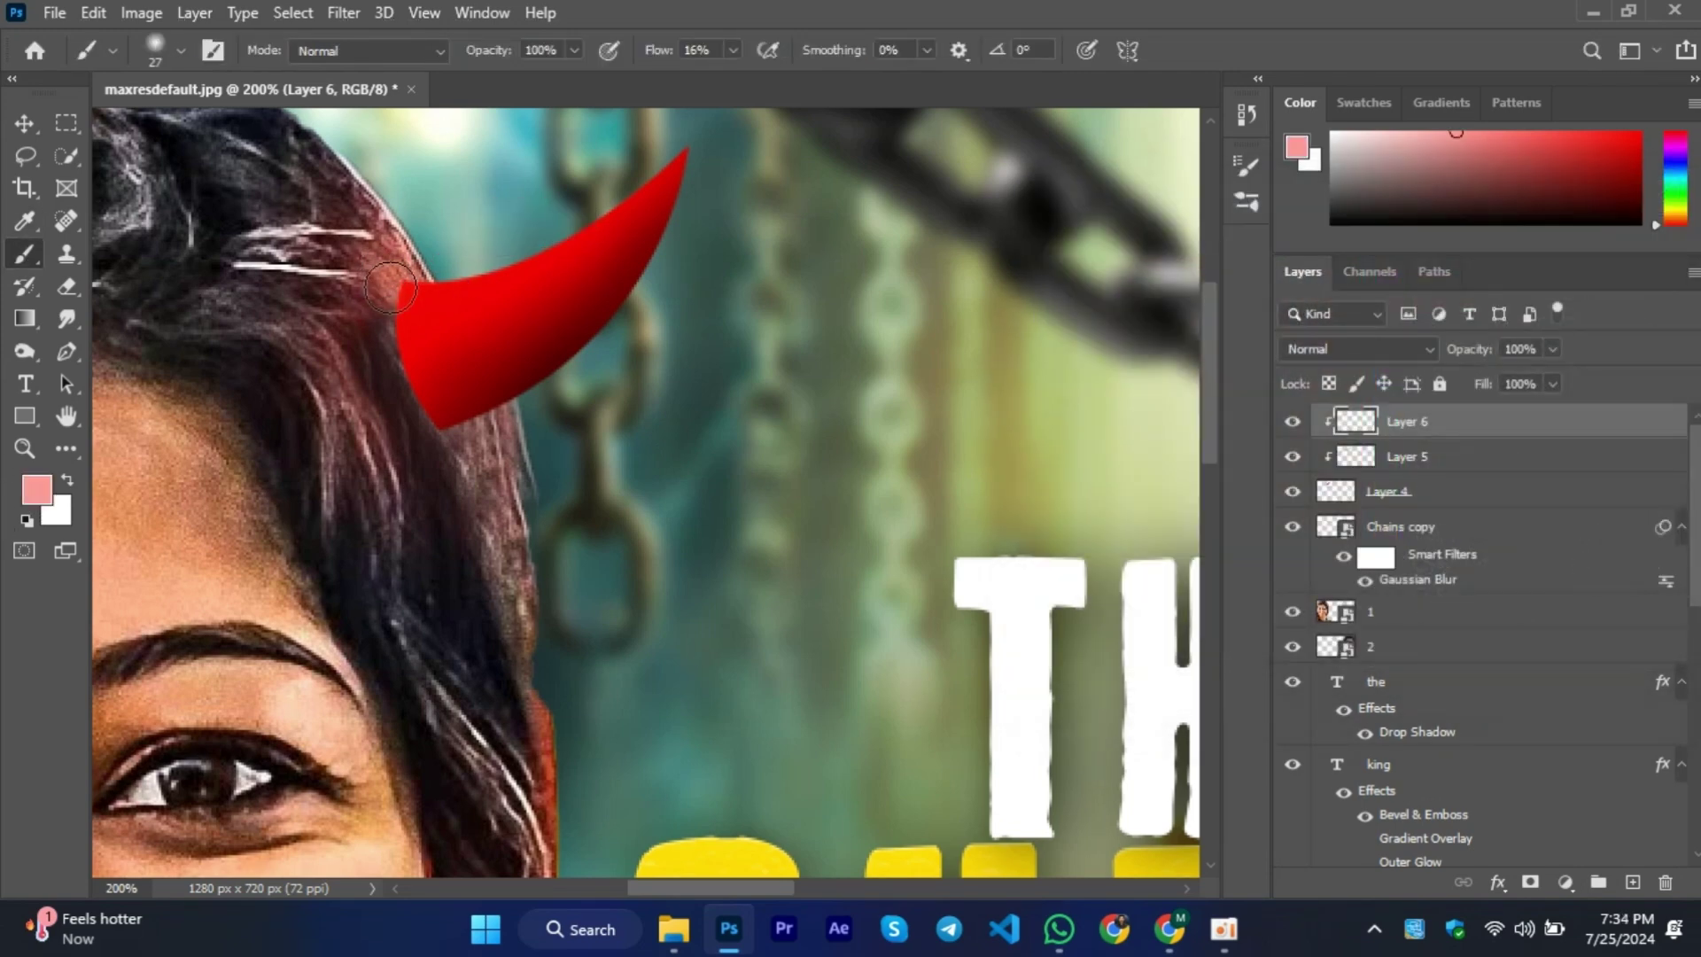
Enlarge the soft brush to 50 px and paint a light red highlight along the horn's upper edge.
key("bracketright")
key("bracketright")
key("bracketright")
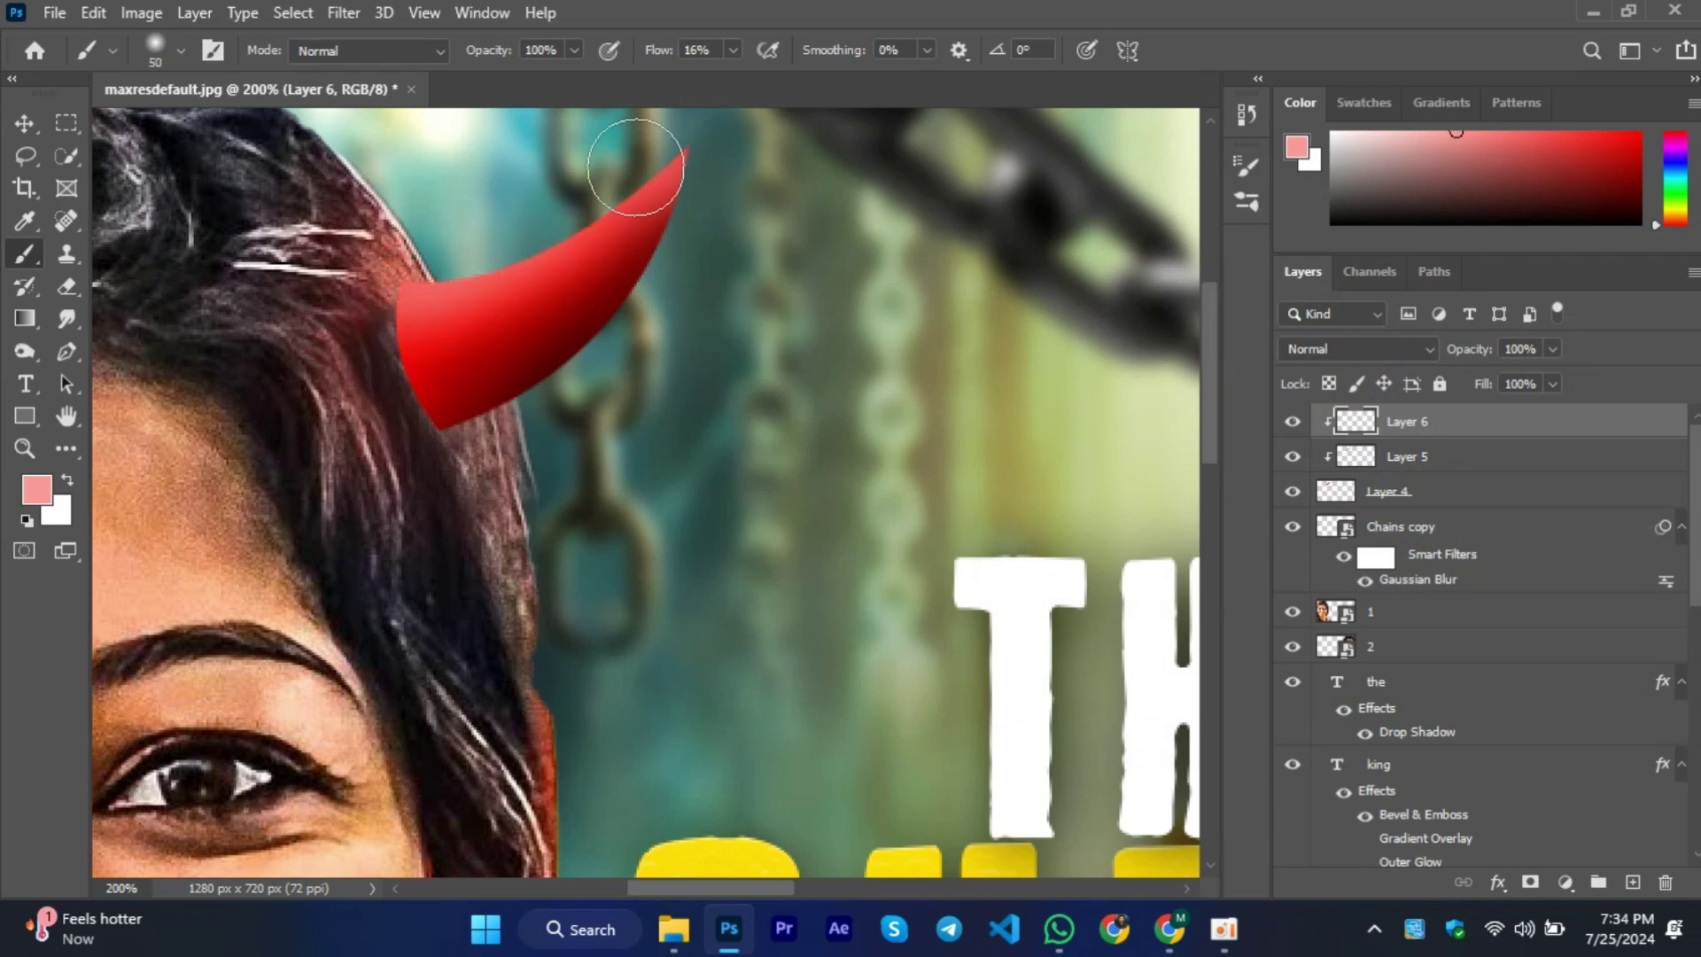
key("z")
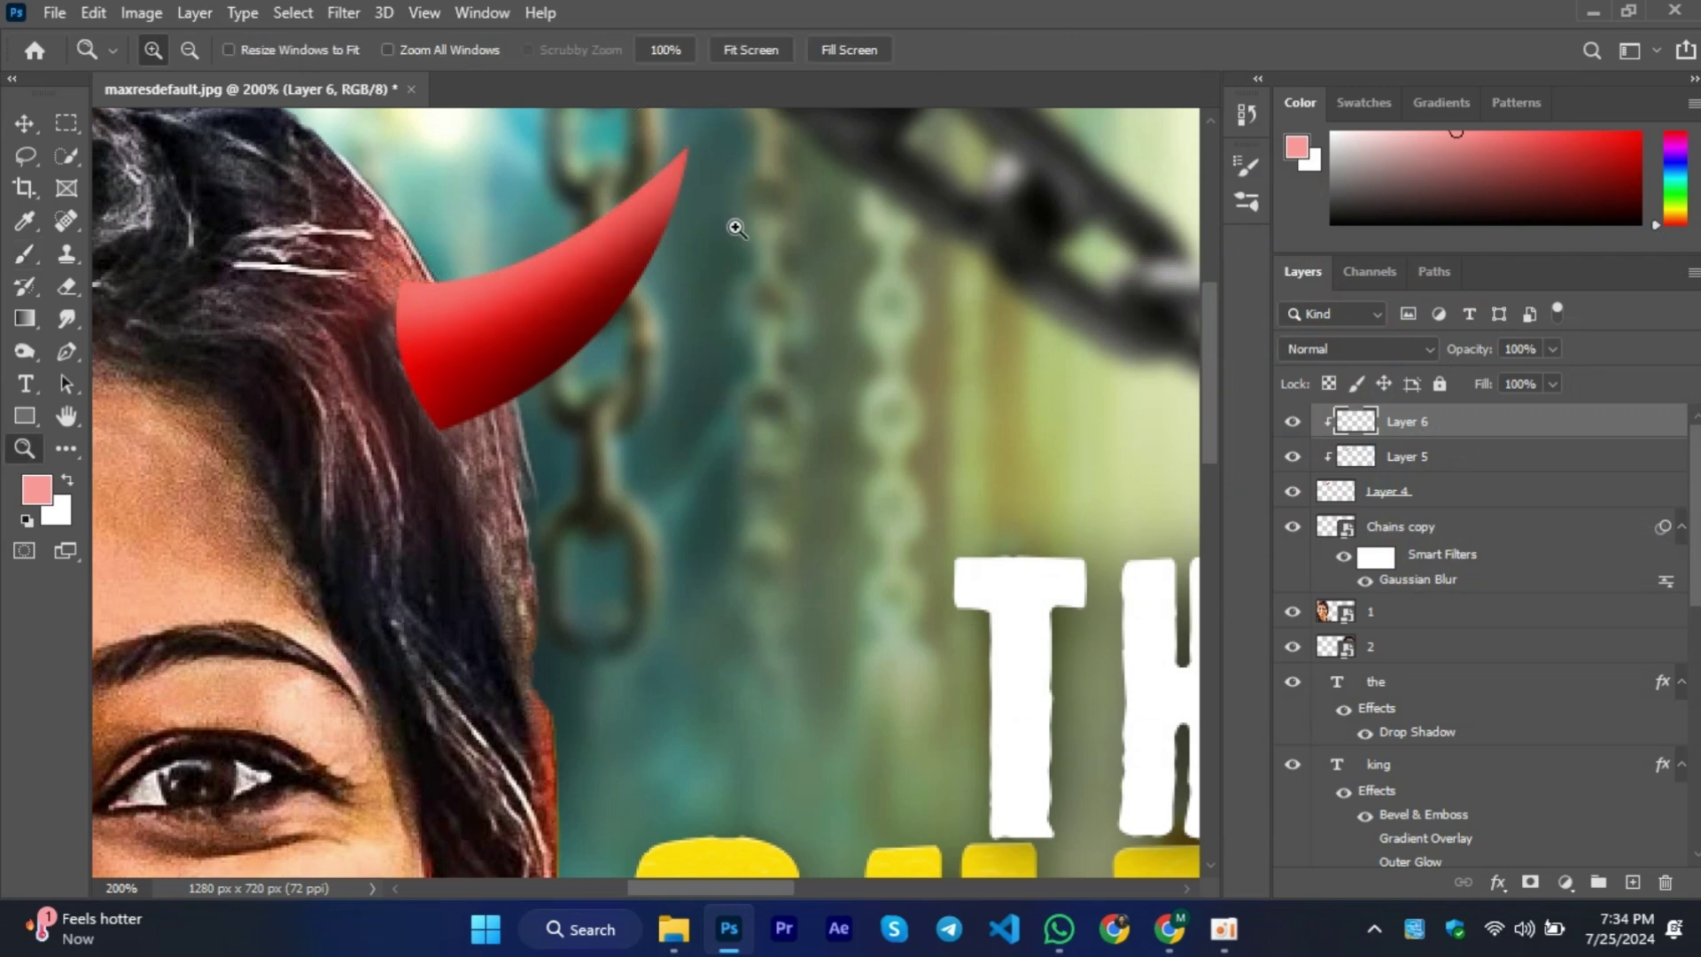
left_click(638, 286, "alt")
left_click(605, 233)
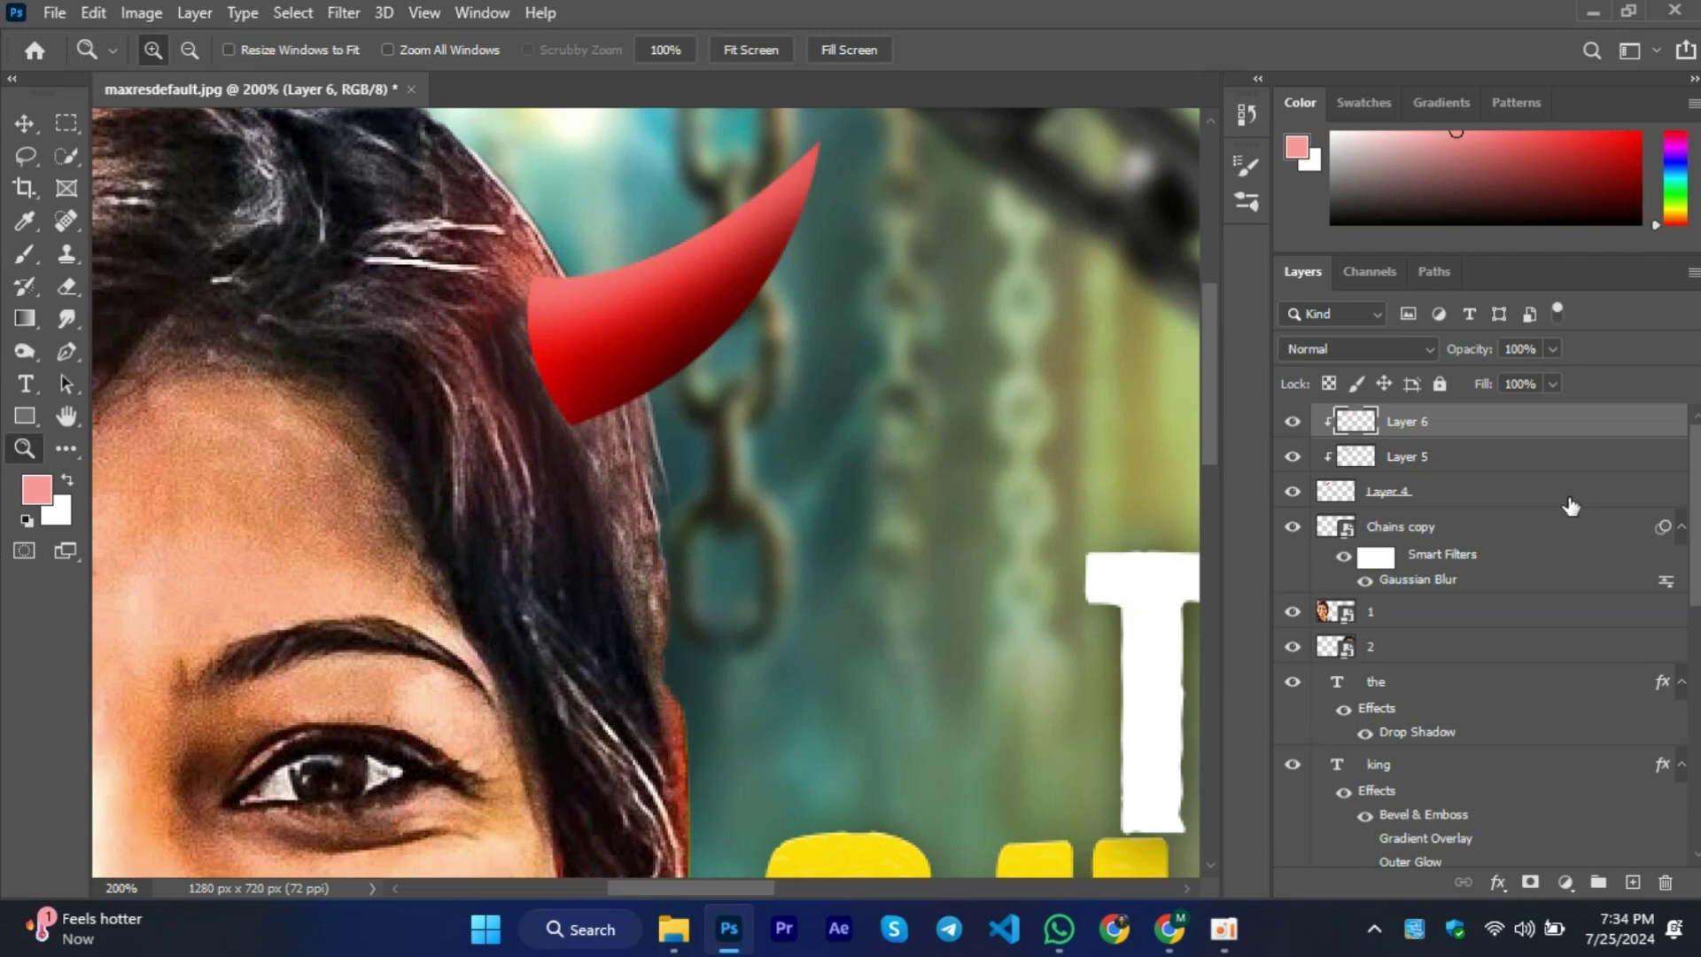
Convert the horn layer and its two clipped shading layers into one smart object named "horn".
left_click(1409, 481, "shift")
right_click(1480, 452)
left_click(1347, 338)
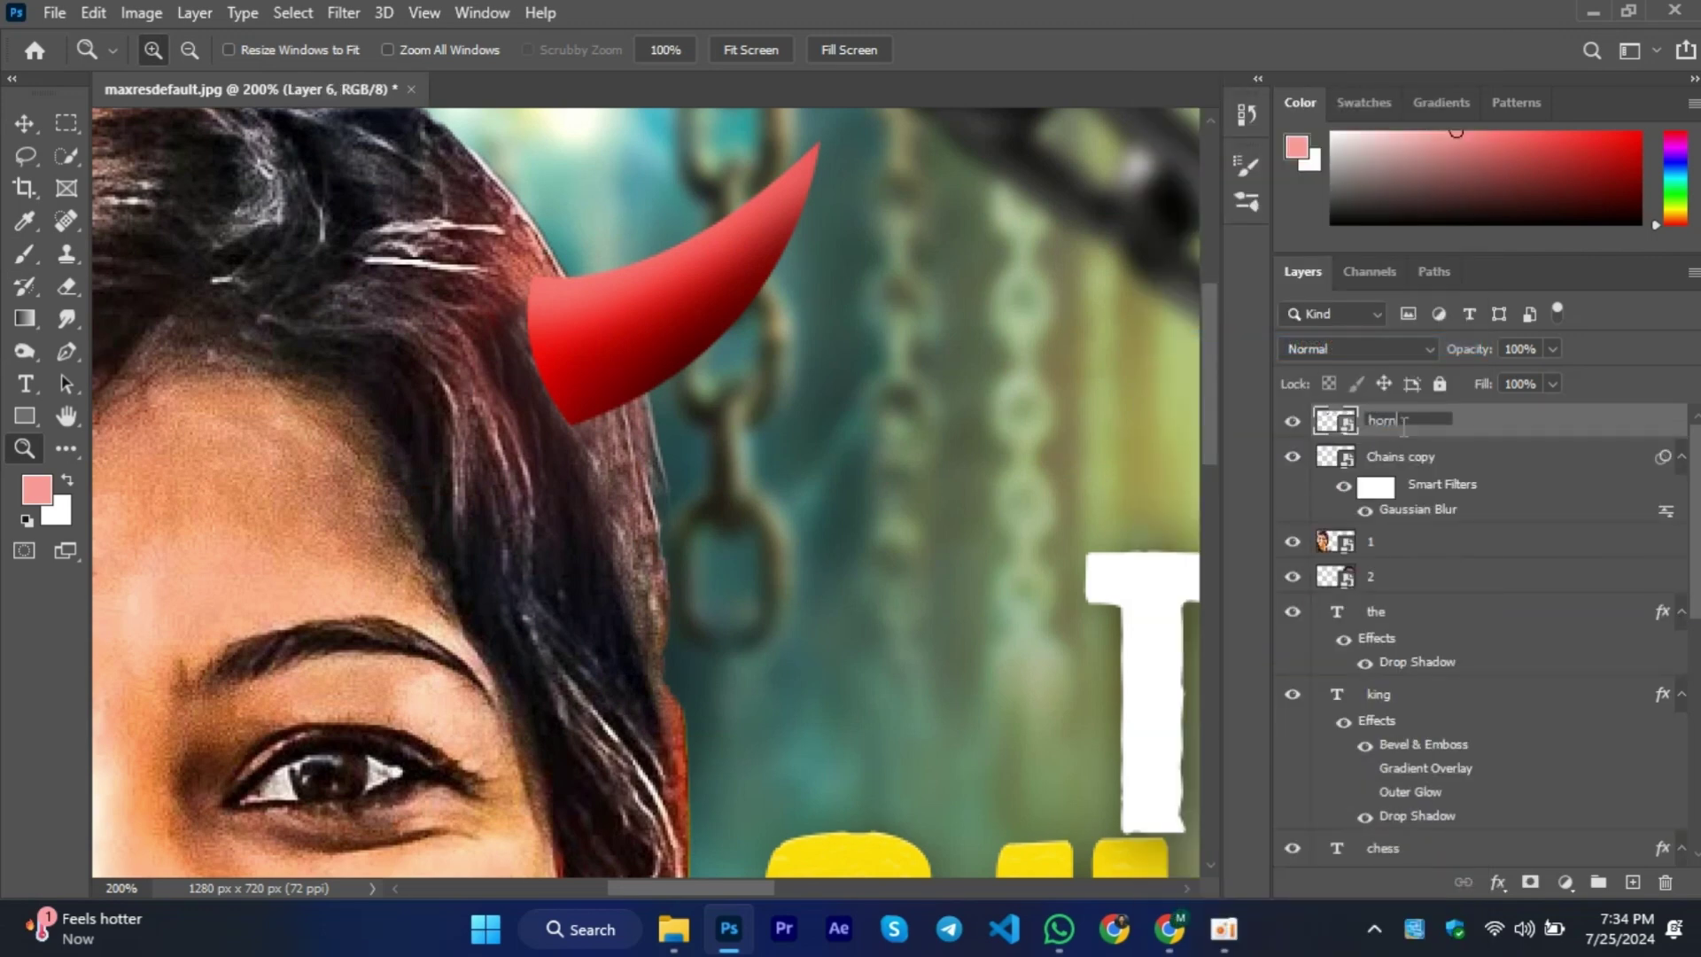
key("Return")
Start a Camera Raw filter on the horn with exposure +0.20, contrast +15, highlights -17, shadows +53, whites +32, blacks +24 and texture +59.
left_click(354, 12)
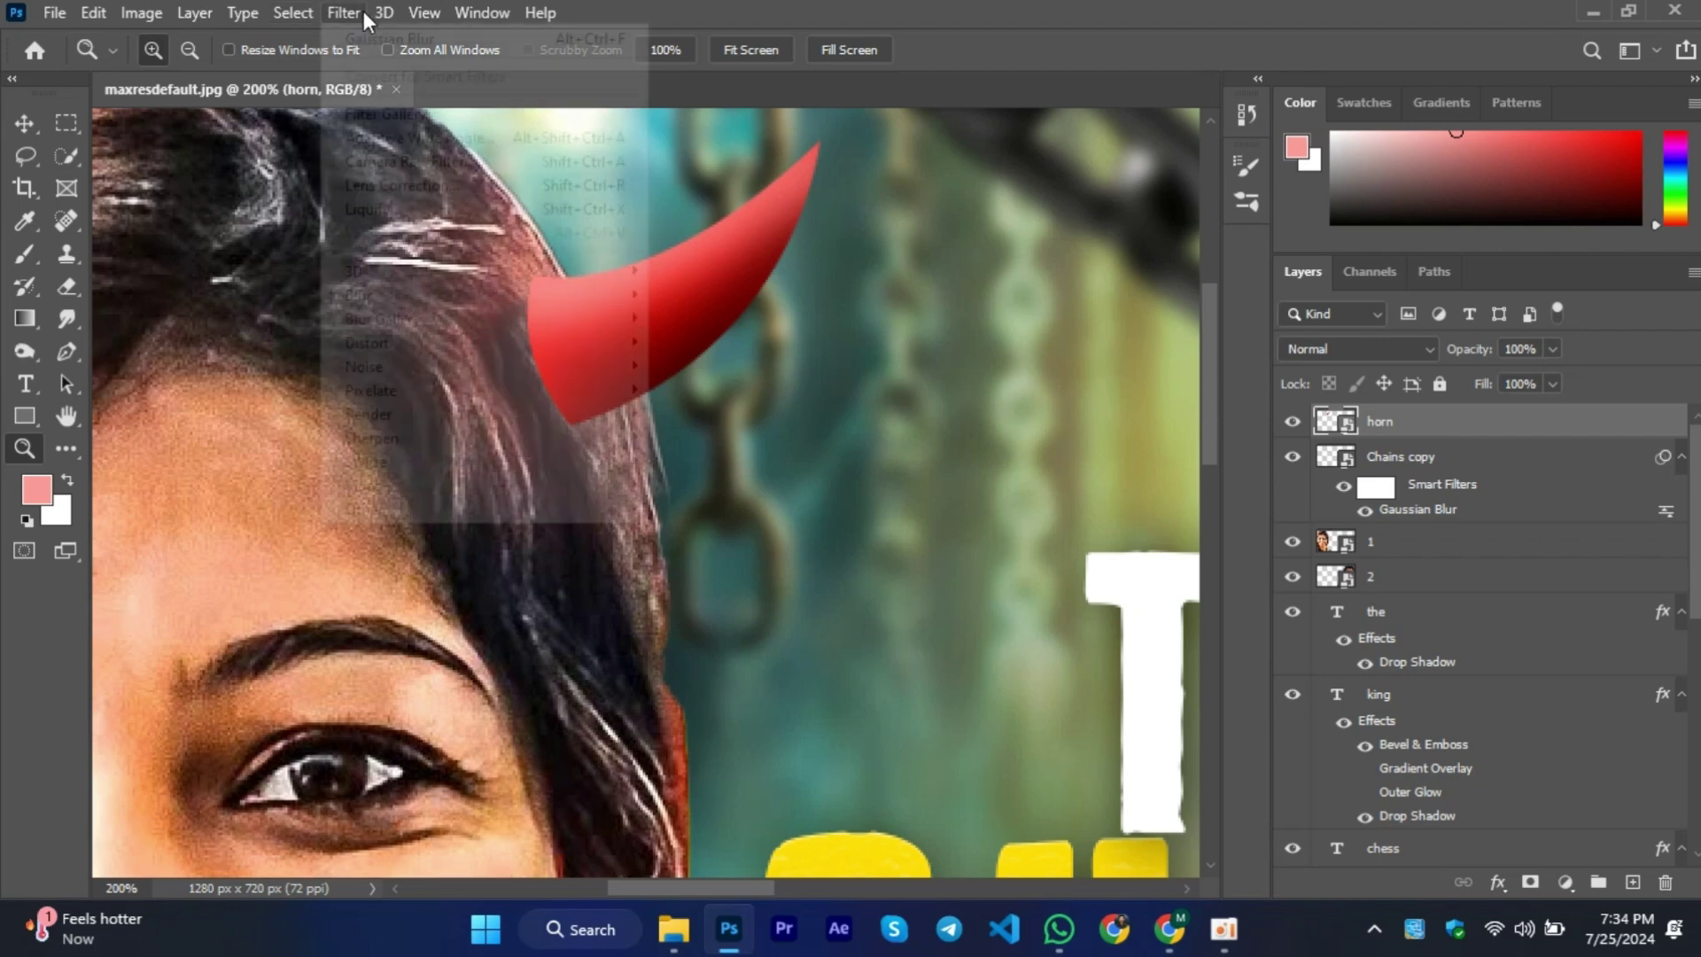
left_click(443, 162)
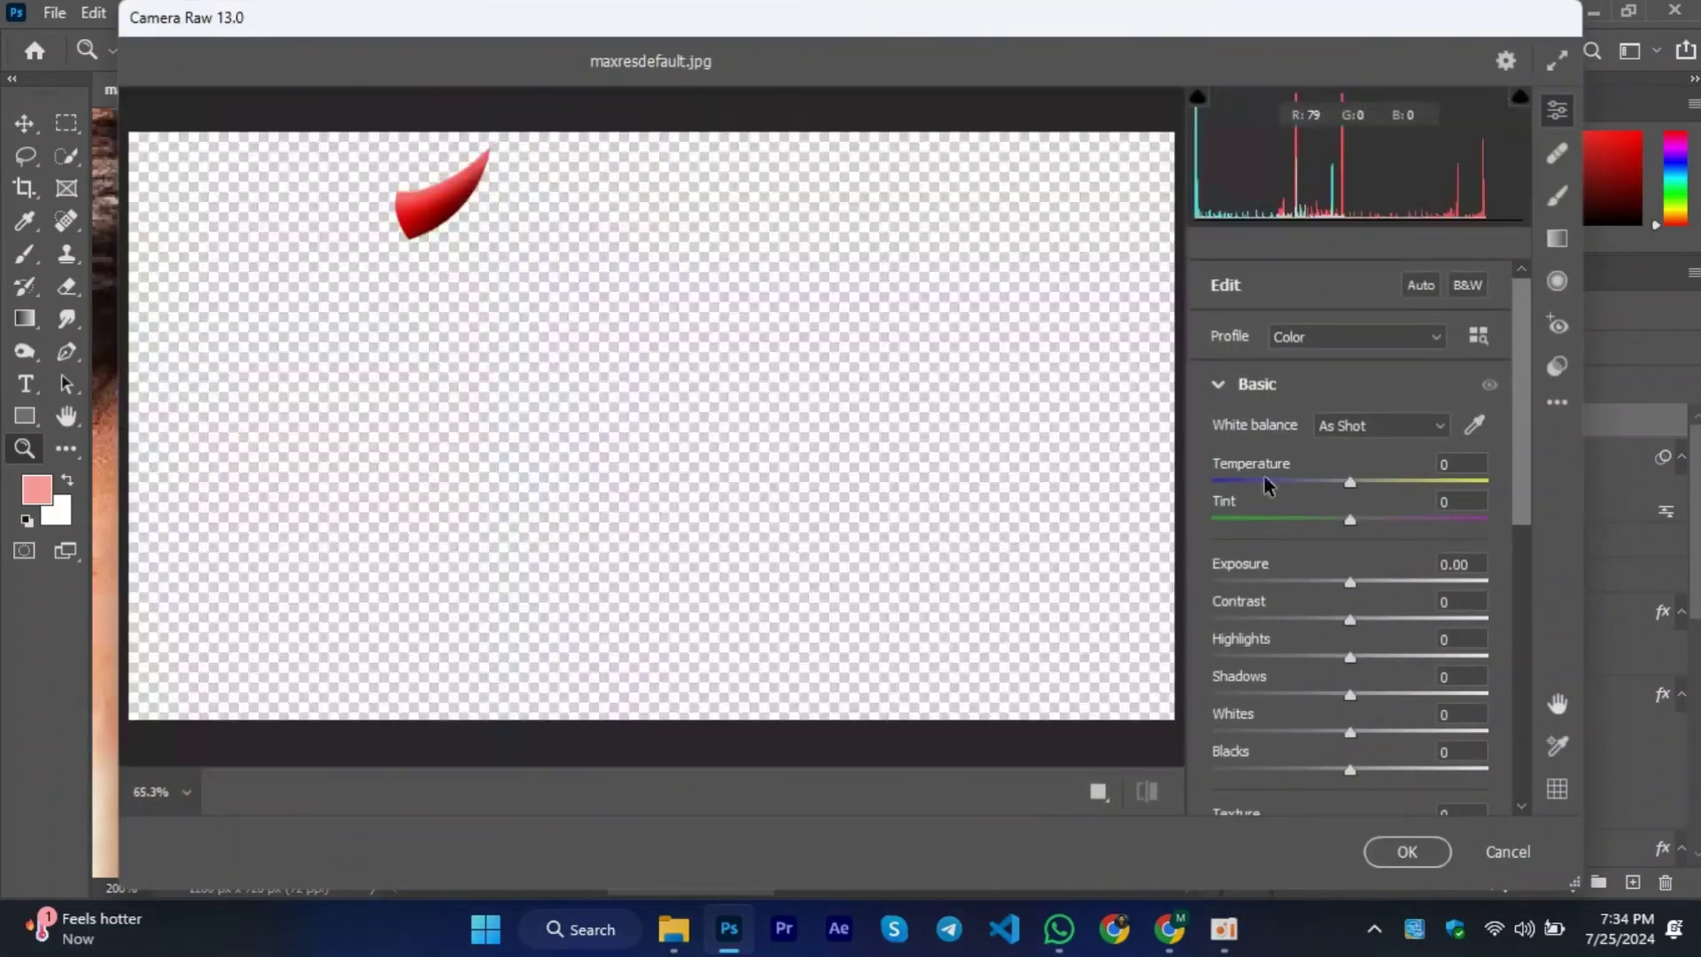
left_click_drag(1348, 584, 1355, 588)
left_click_drag(1347, 617, 1431, 774)
left_click(1361, 693)
scroll(1398, 709, "down", 1)
scroll(1348, 708, "down", 2)
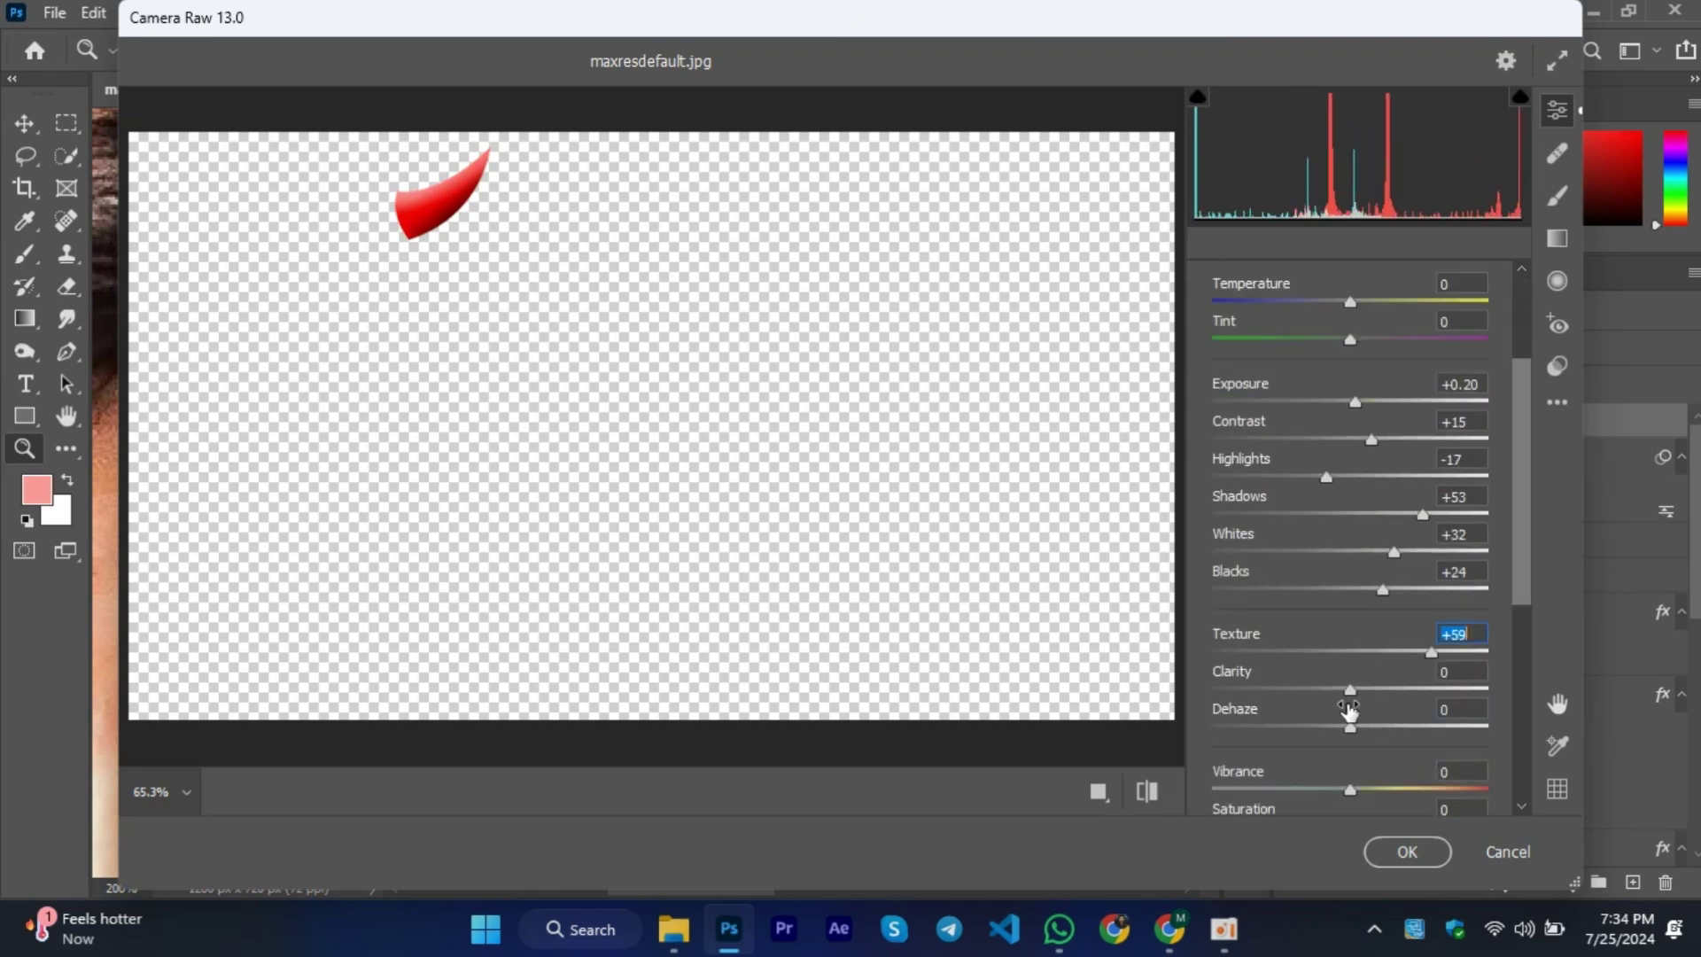
Set the horn's clarity to +31, dehaze to +12 and vibrance to +60, and apply the Camera Raw filter.
left_click_drag(1399, 697, 1367, 732)
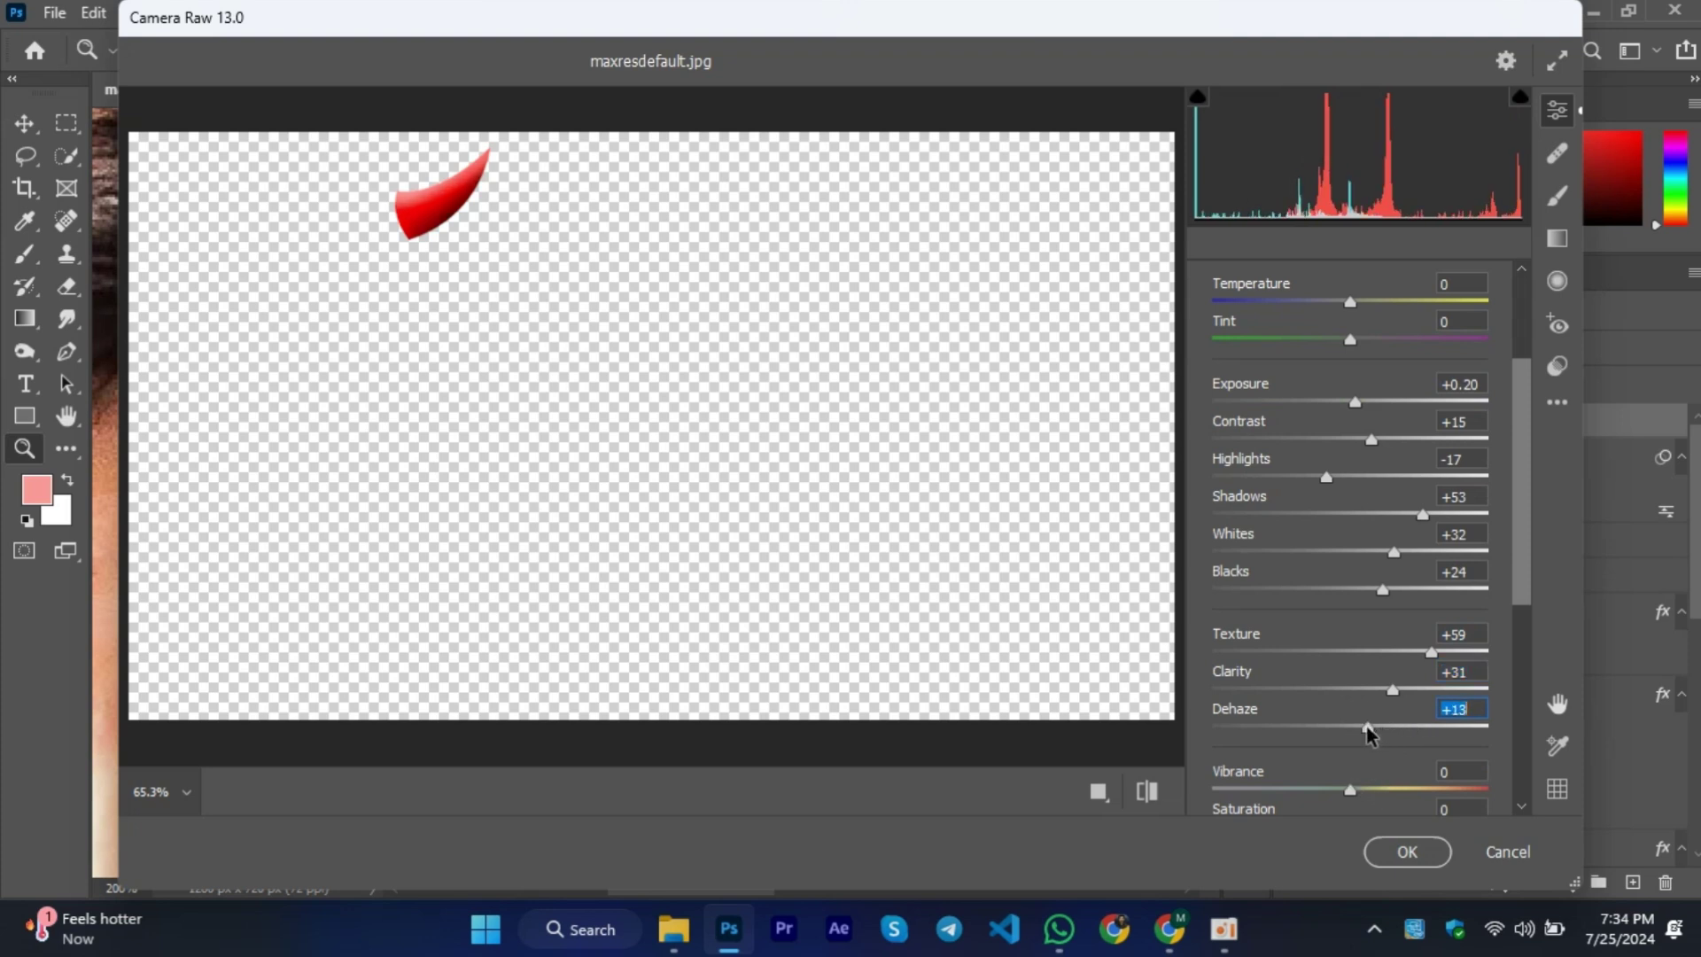
left_click(1432, 787)
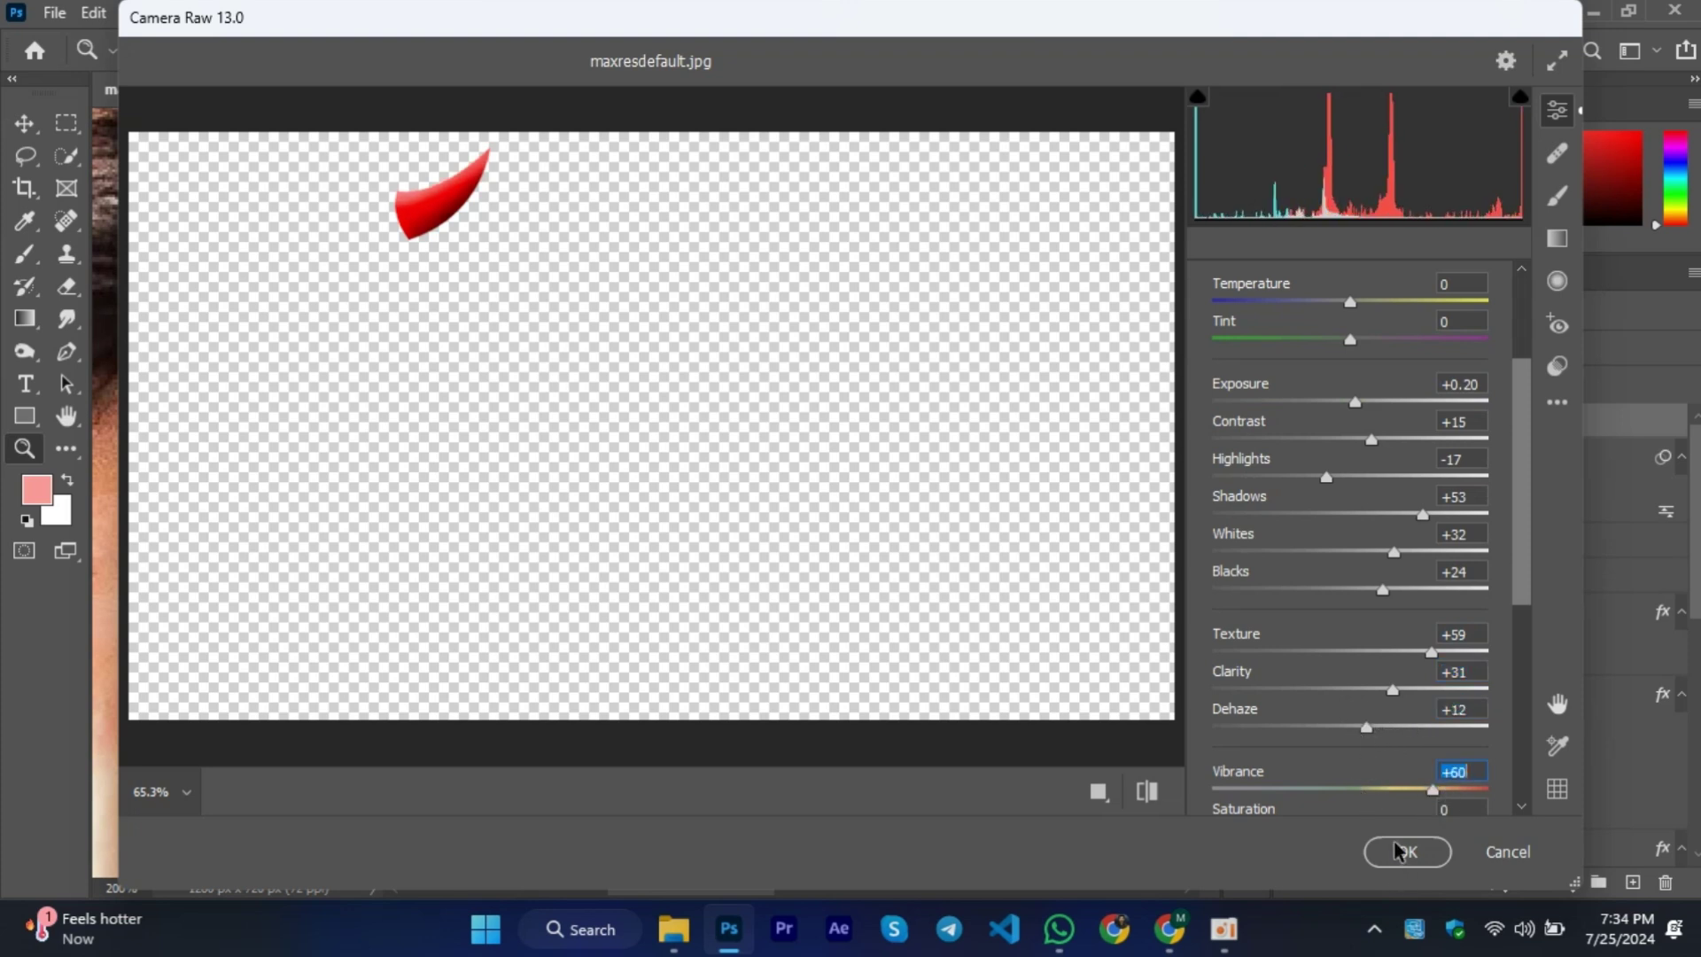
left_click(1399, 851)
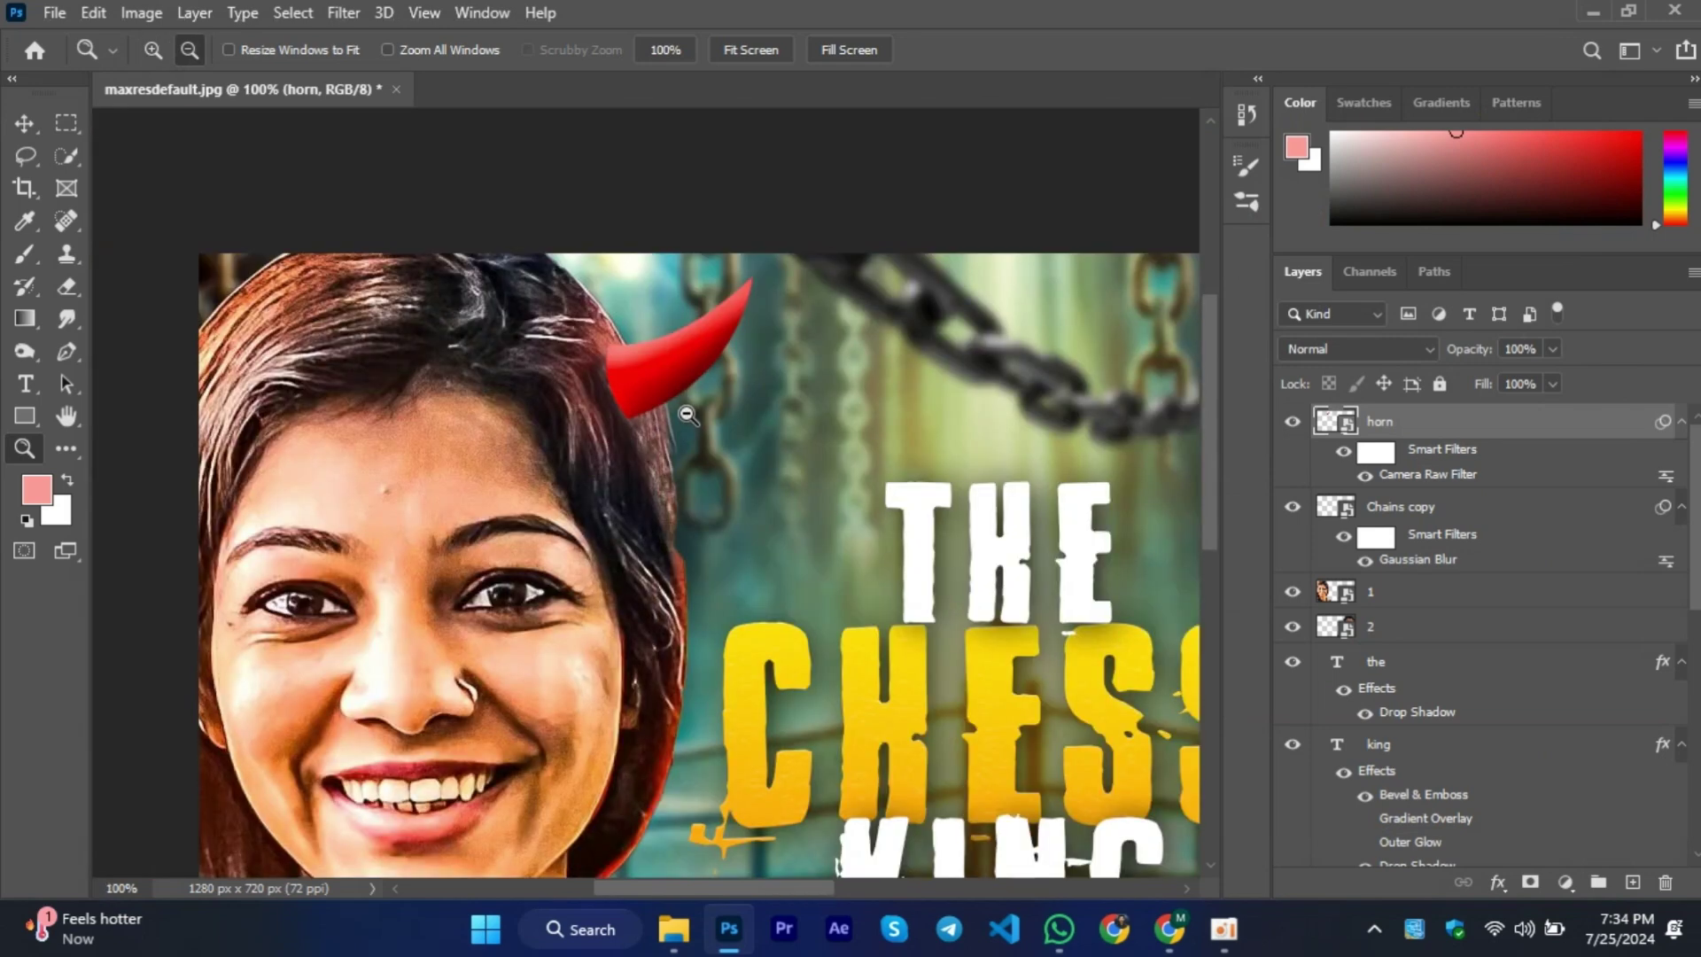
Shade the horn's base in black with a 50 px soft brush on a new layer clipped to the horn.
left_click(624, 391)
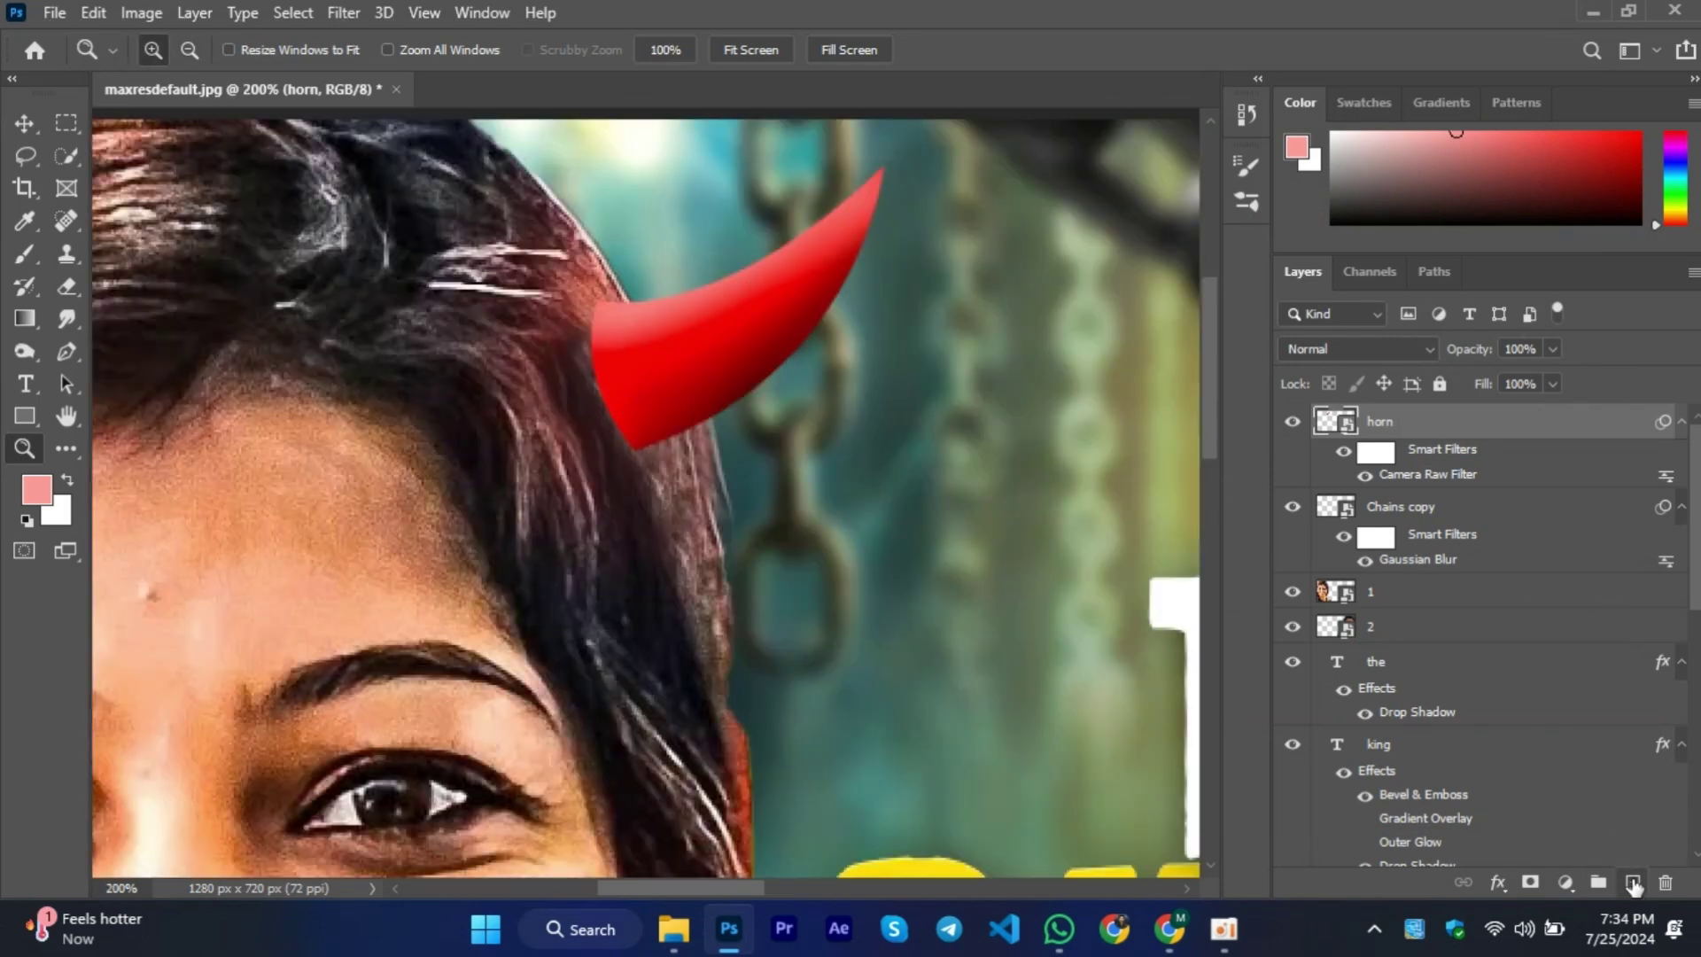
left_click(1632, 883)
key("b")
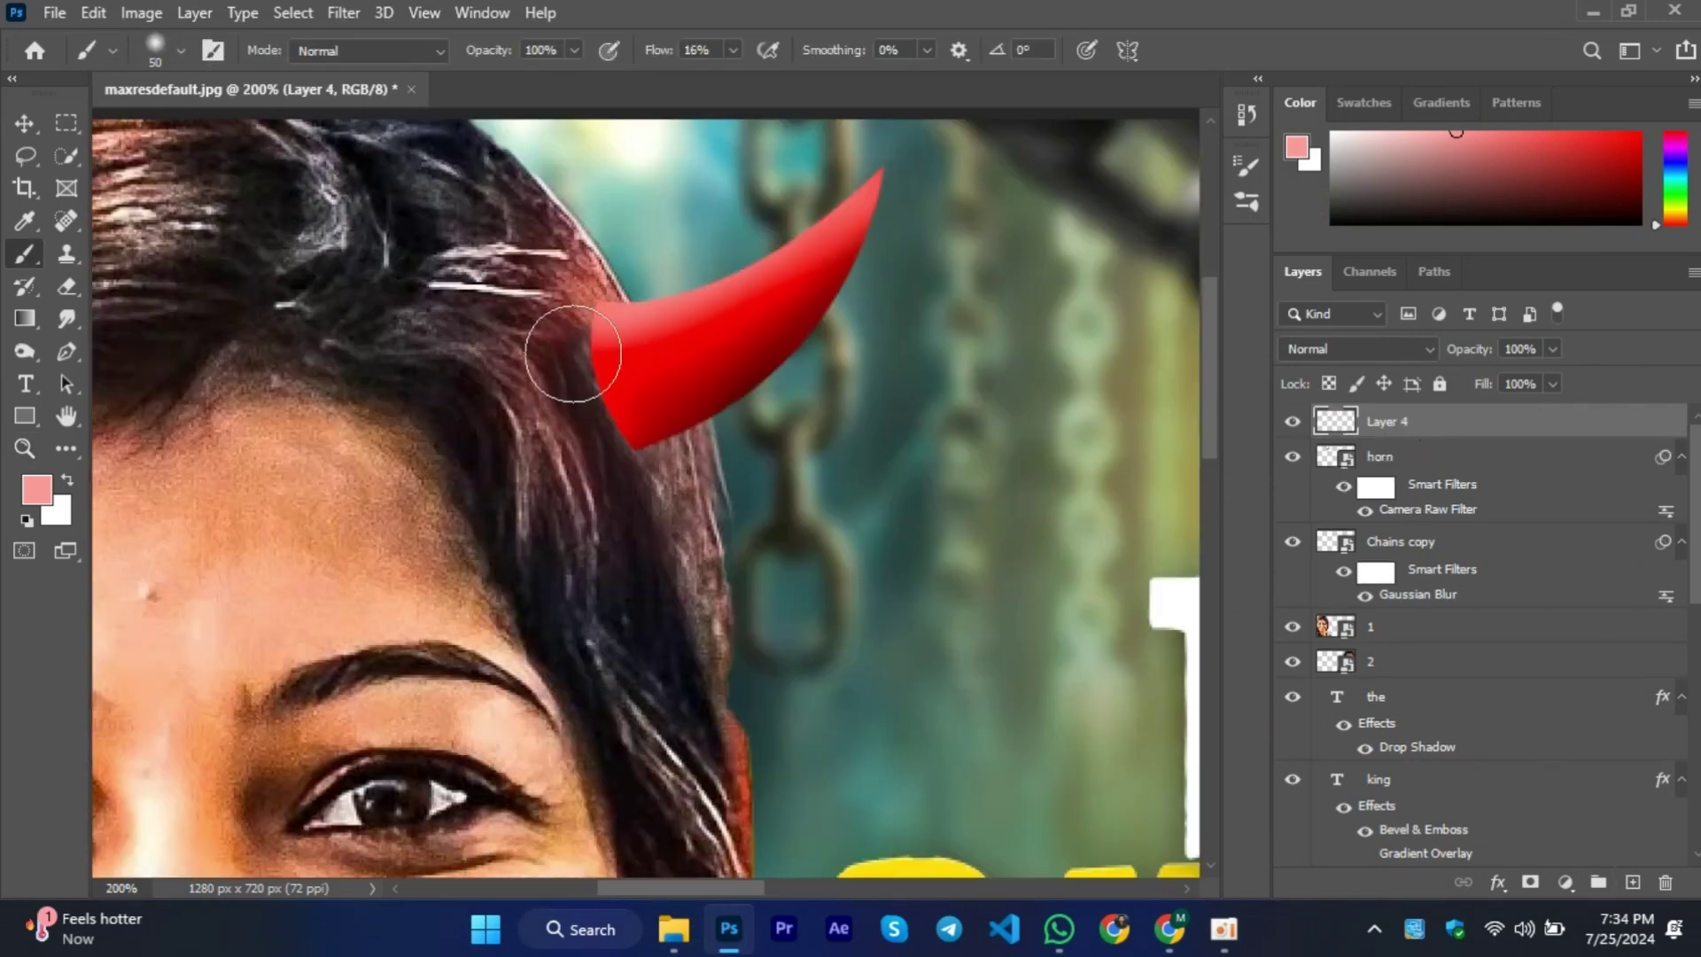
key("d")
mouse_move(616, 458)
left_mouse_down()
mouse_move(576, 401)
mouse_move(560, 269)
mouse_move(611, 443)
left_mouse_up()
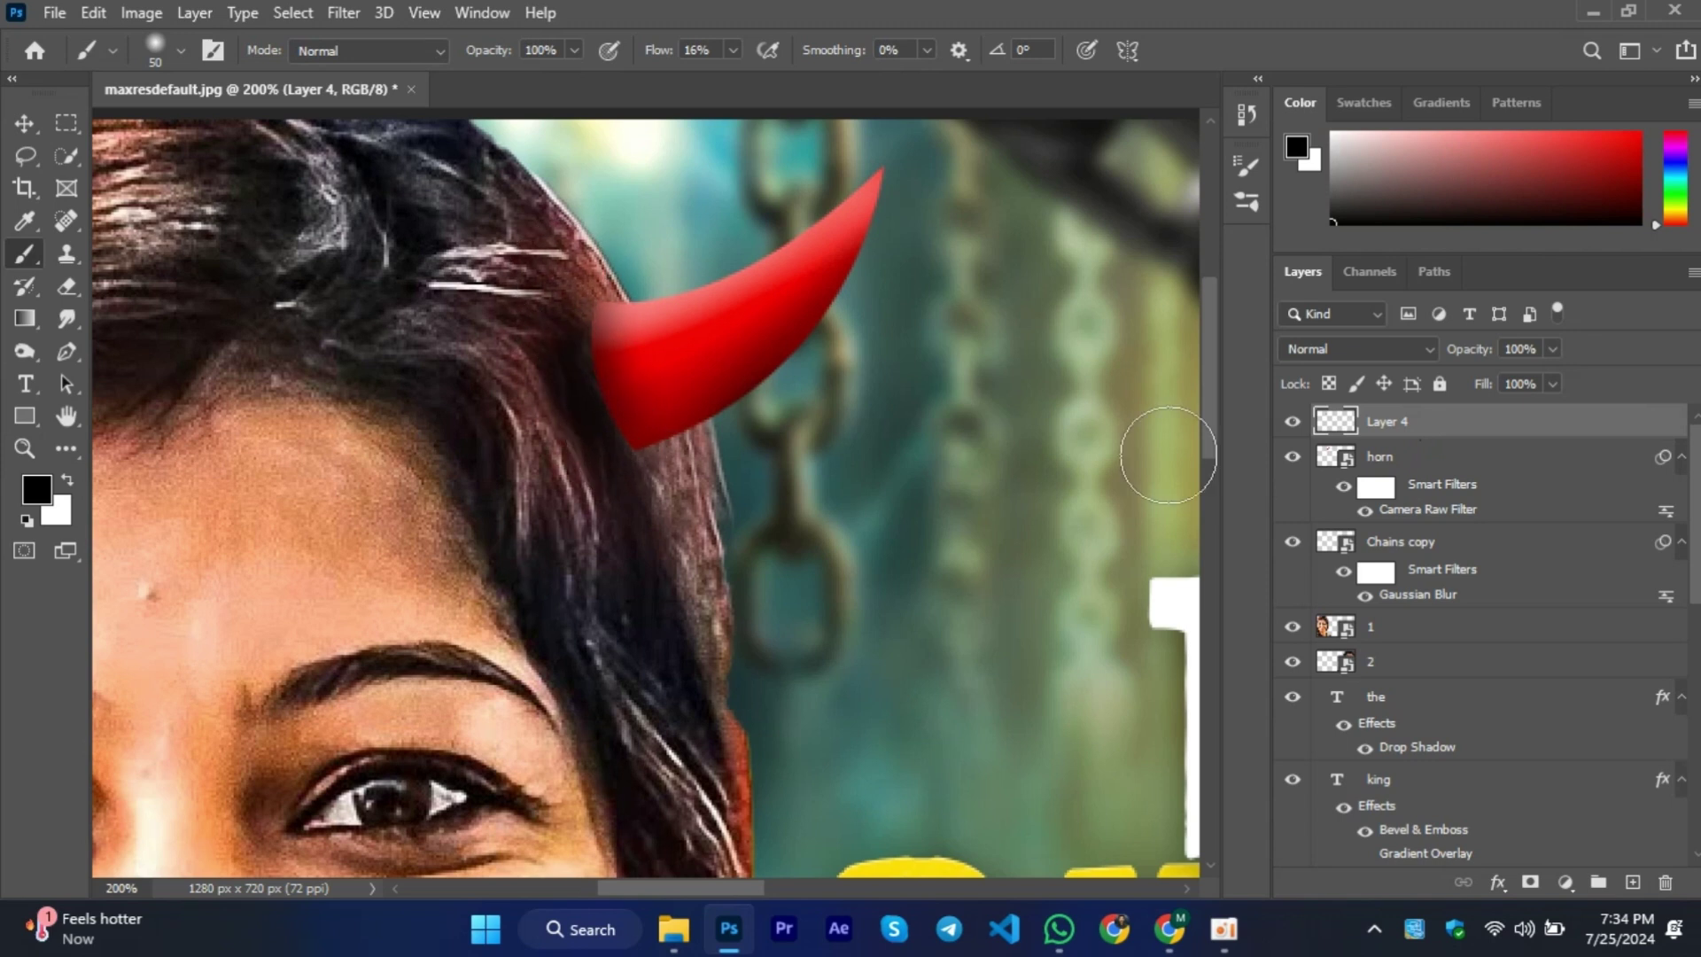
left_click(1412, 431, "alt")
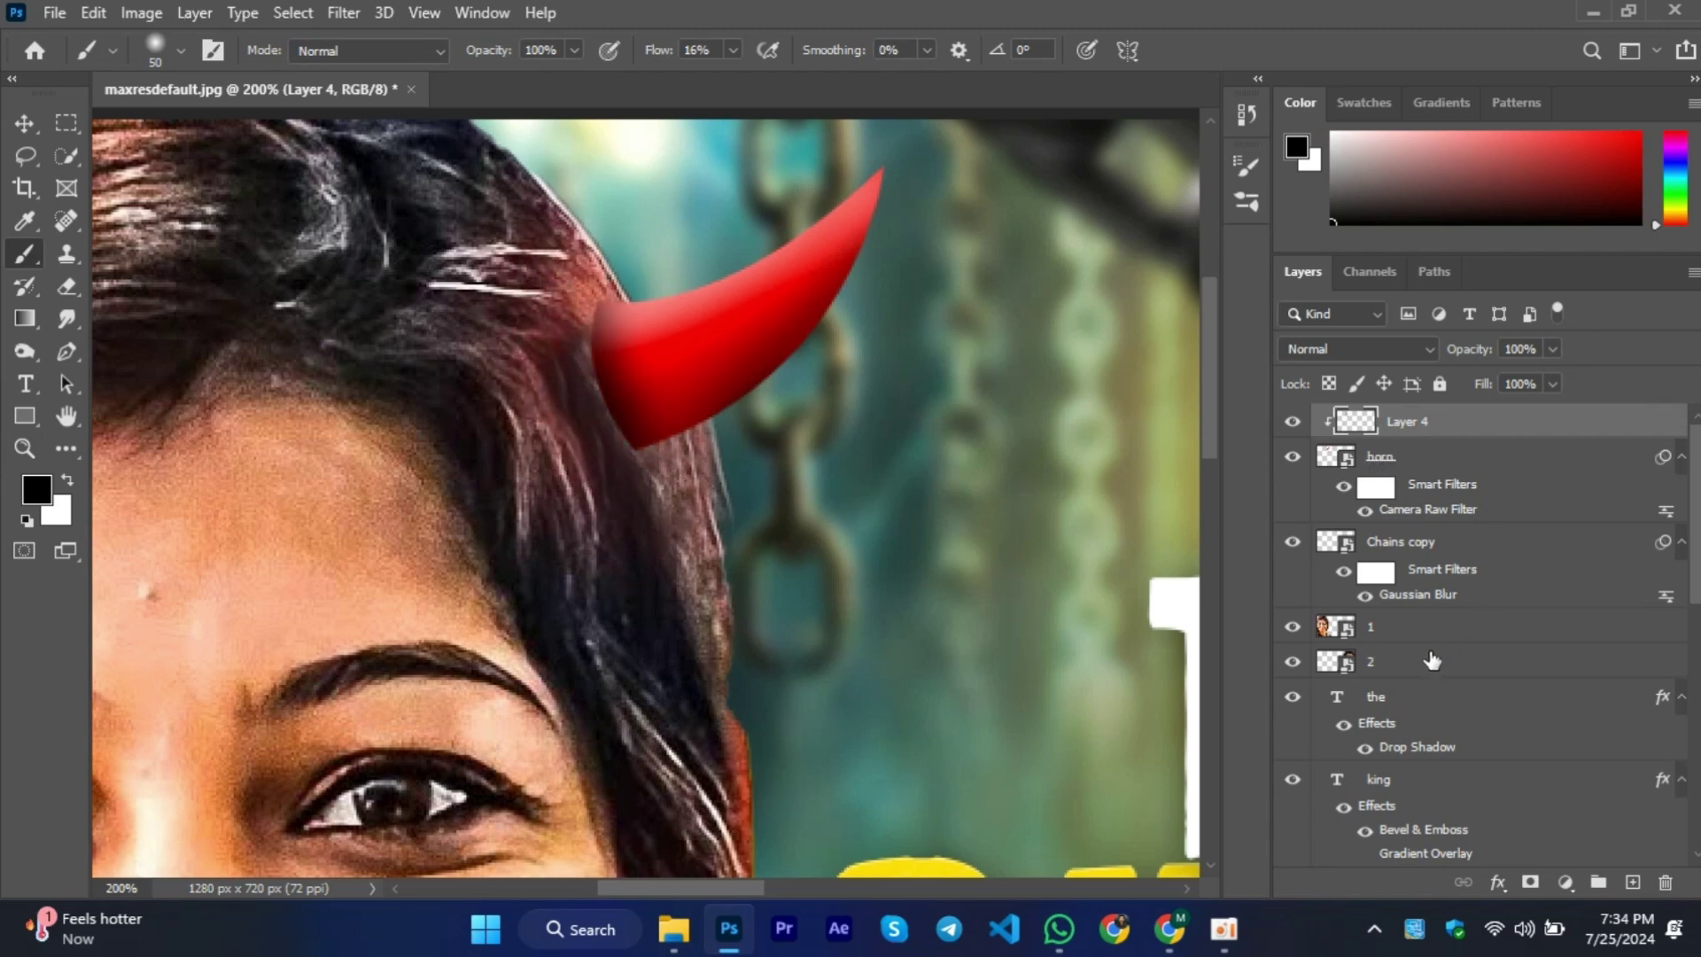
Clip a new layer to the woman's layer "1" and paint a black shadow on her hair around the horn's base with a small soft brush.
left_click(1397, 627)
left_click(1631, 882)
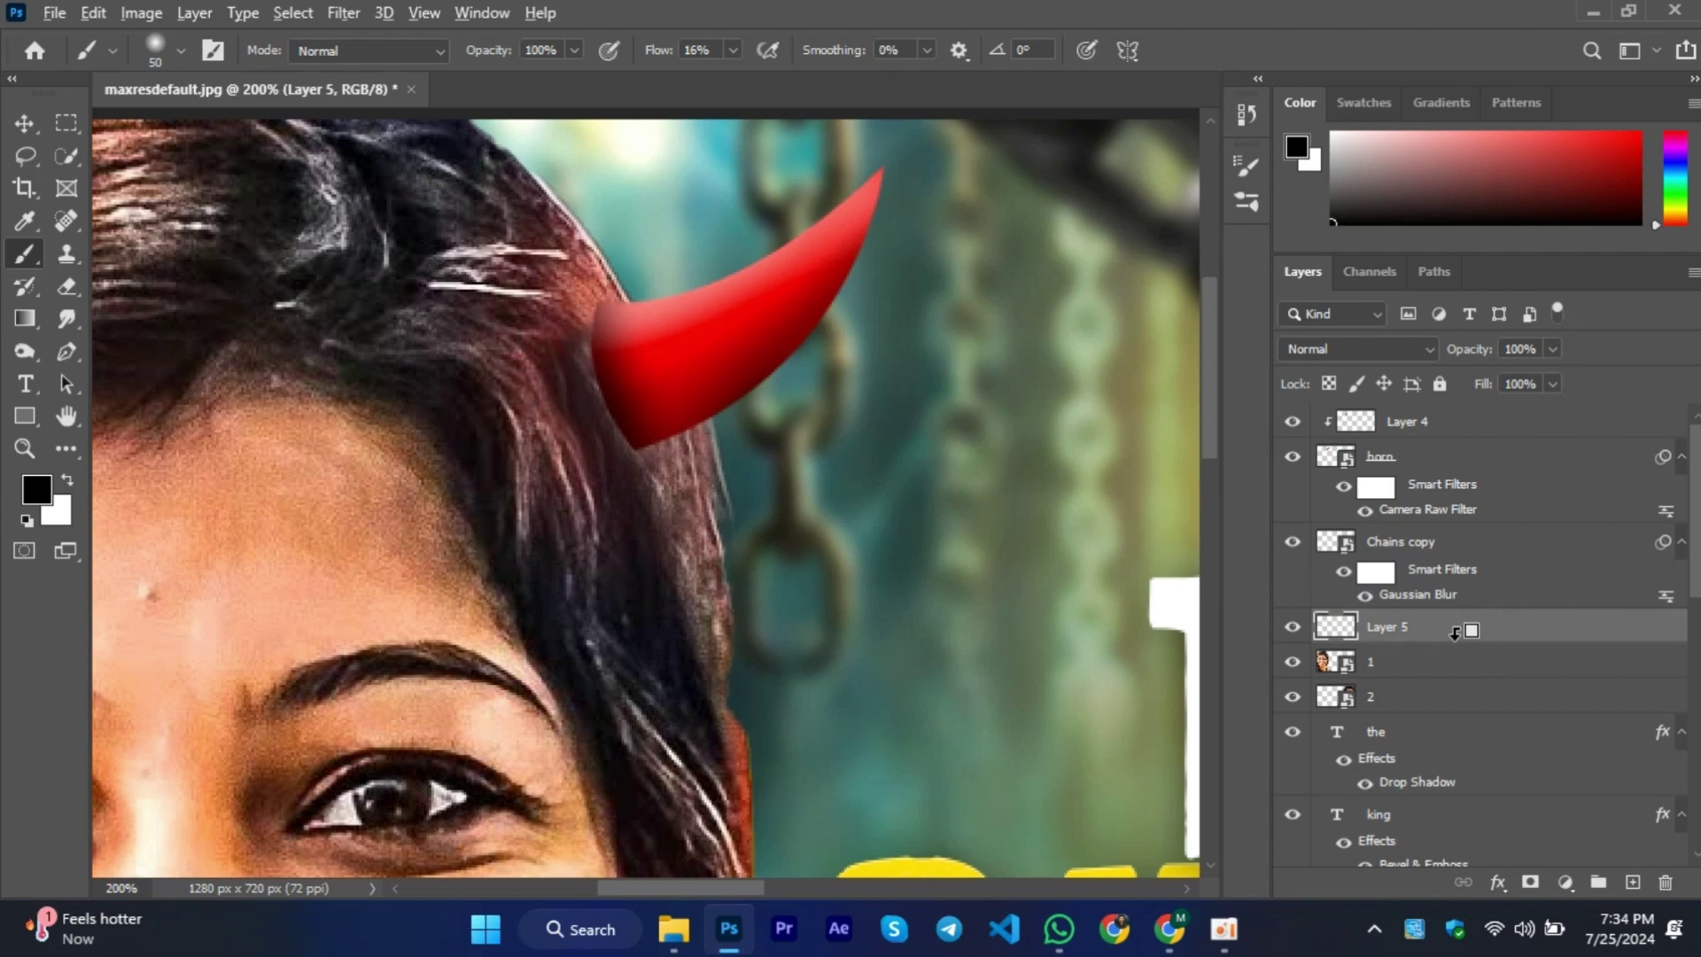
left_click(1458, 634, "alt")
right_click(608, 365, "alt")
mouse_move(603, 324)
left_mouse_down()
mouse_move(620, 394)
mouse_move(607, 375)
mouse_move(615, 355)
mouse_move(654, 437)
mouse_move(604, 346)
left_mouse_up()
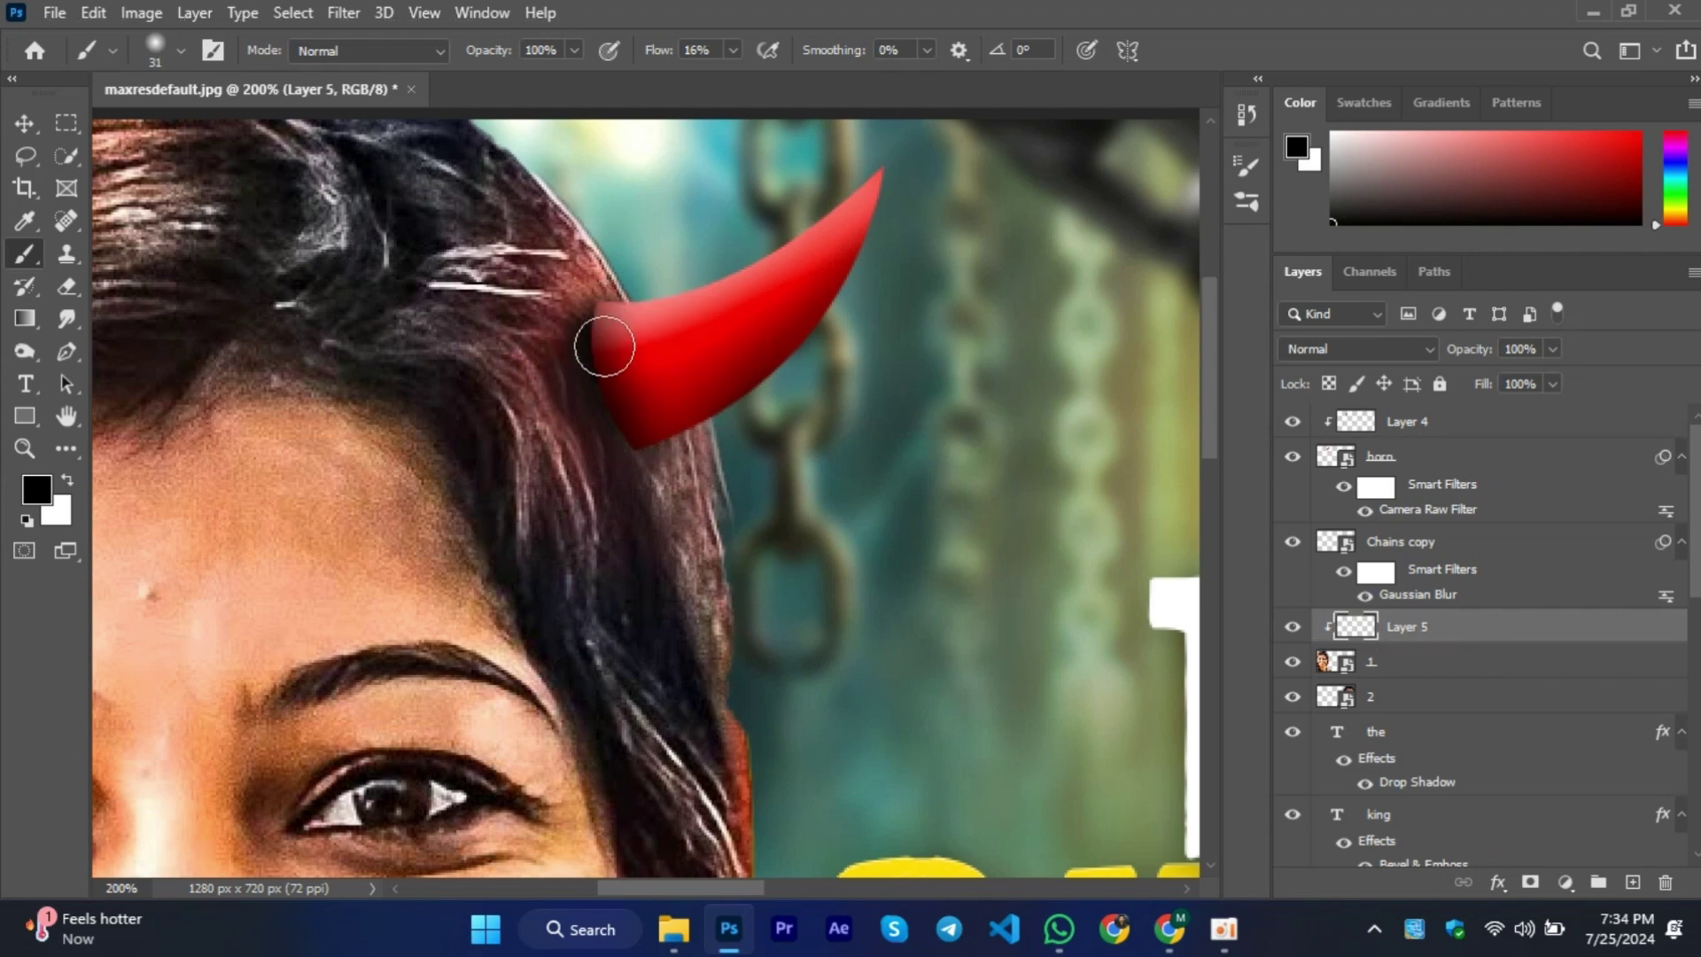
right_click(614, 407, "alt")
mouse_move(611, 406)
left_mouse_down()
mouse_move(576, 395)
mouse_move(614, 460)
mouse_move(632, 454)
left_mouse_up()
Reduce the opacity of the hair shadow layer to 61%.
key("z")
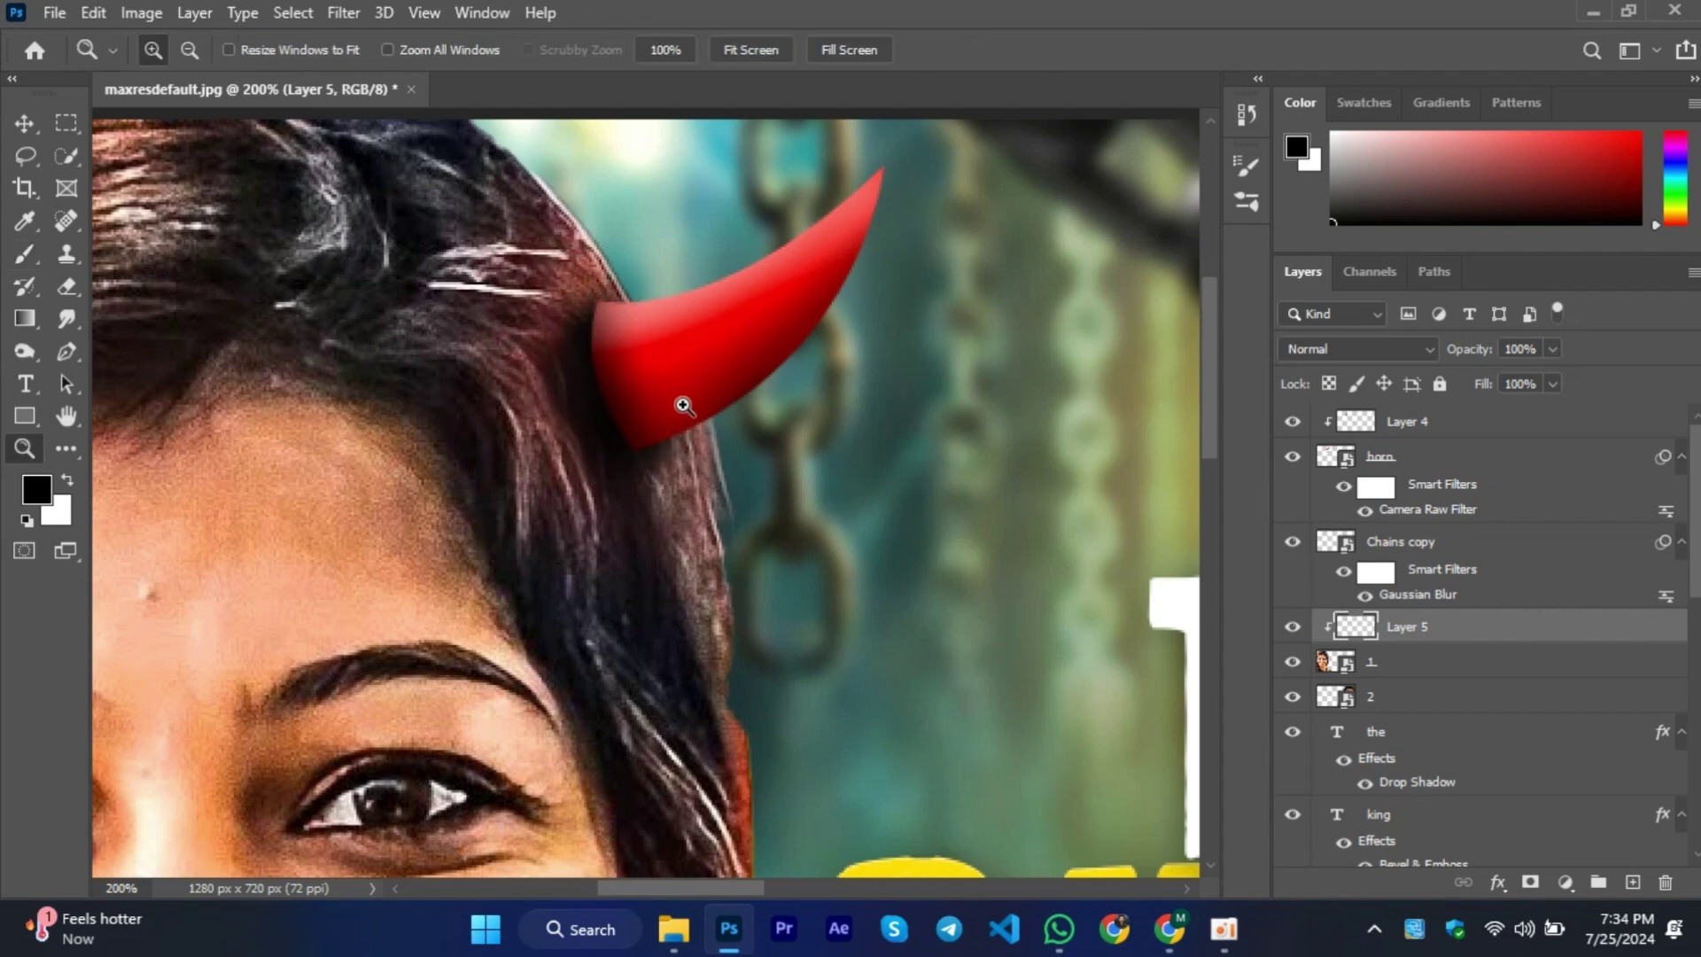
left_click(778, 461, "alt")
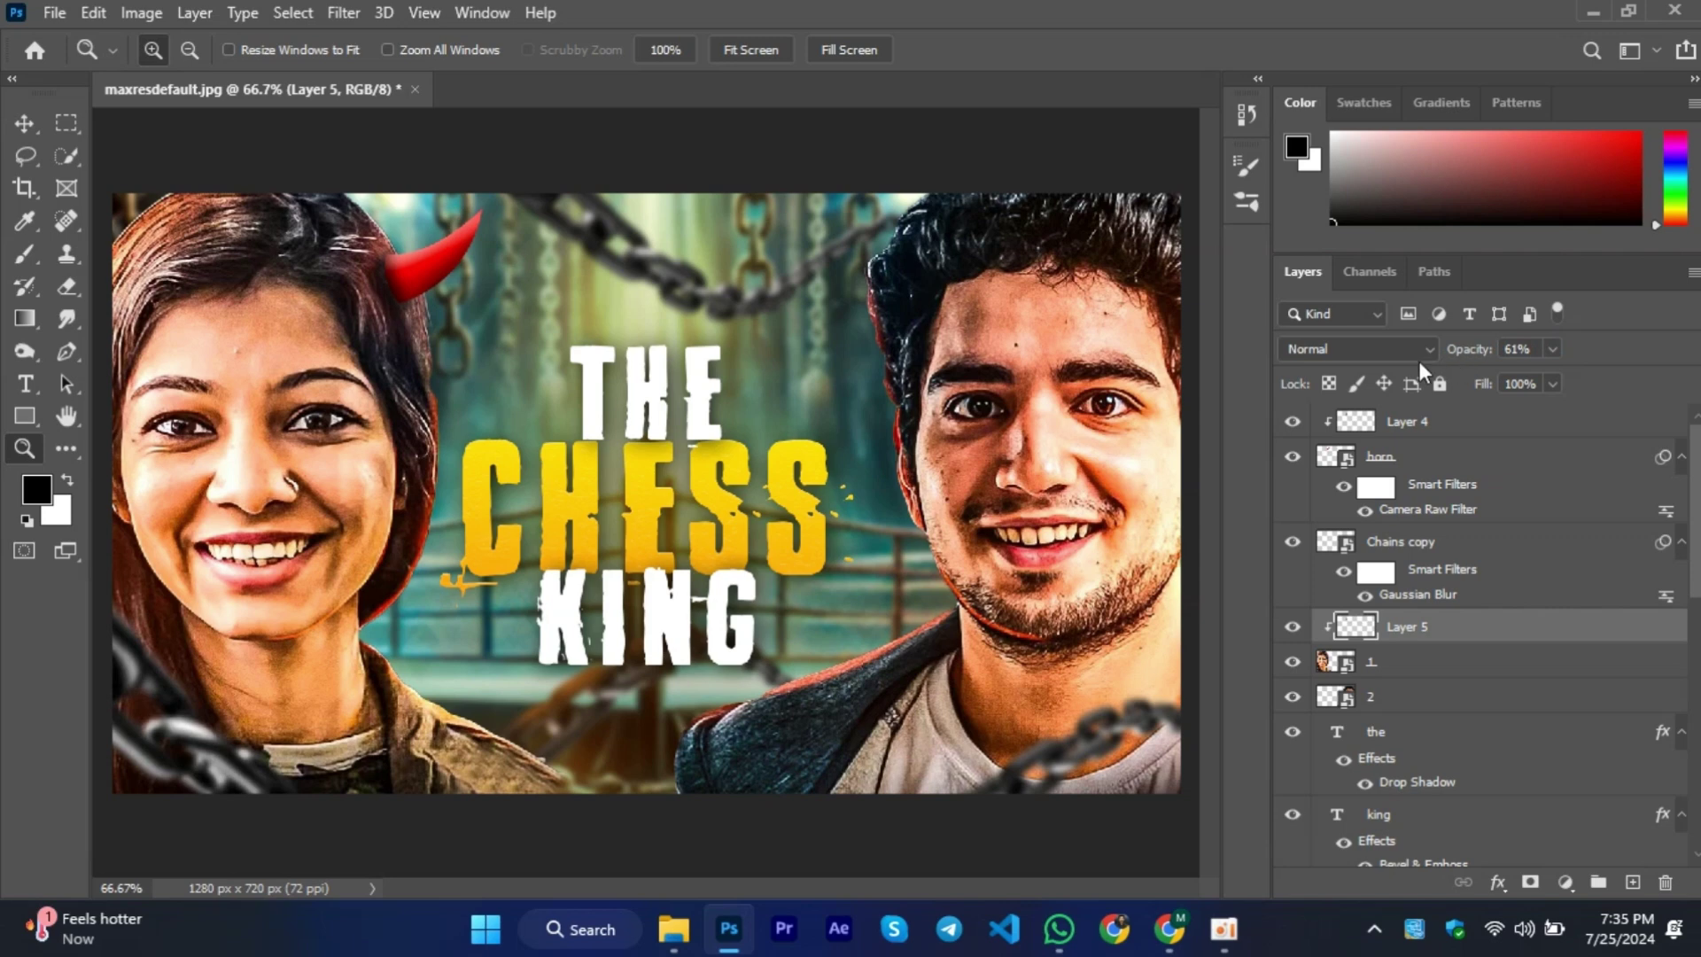
left_click(798, 364, "alt")
left_click(689, 403)
Add an Outer Glow effect to the horn layer and set the glow colour to red ff0000.
left_click(1524, 465)
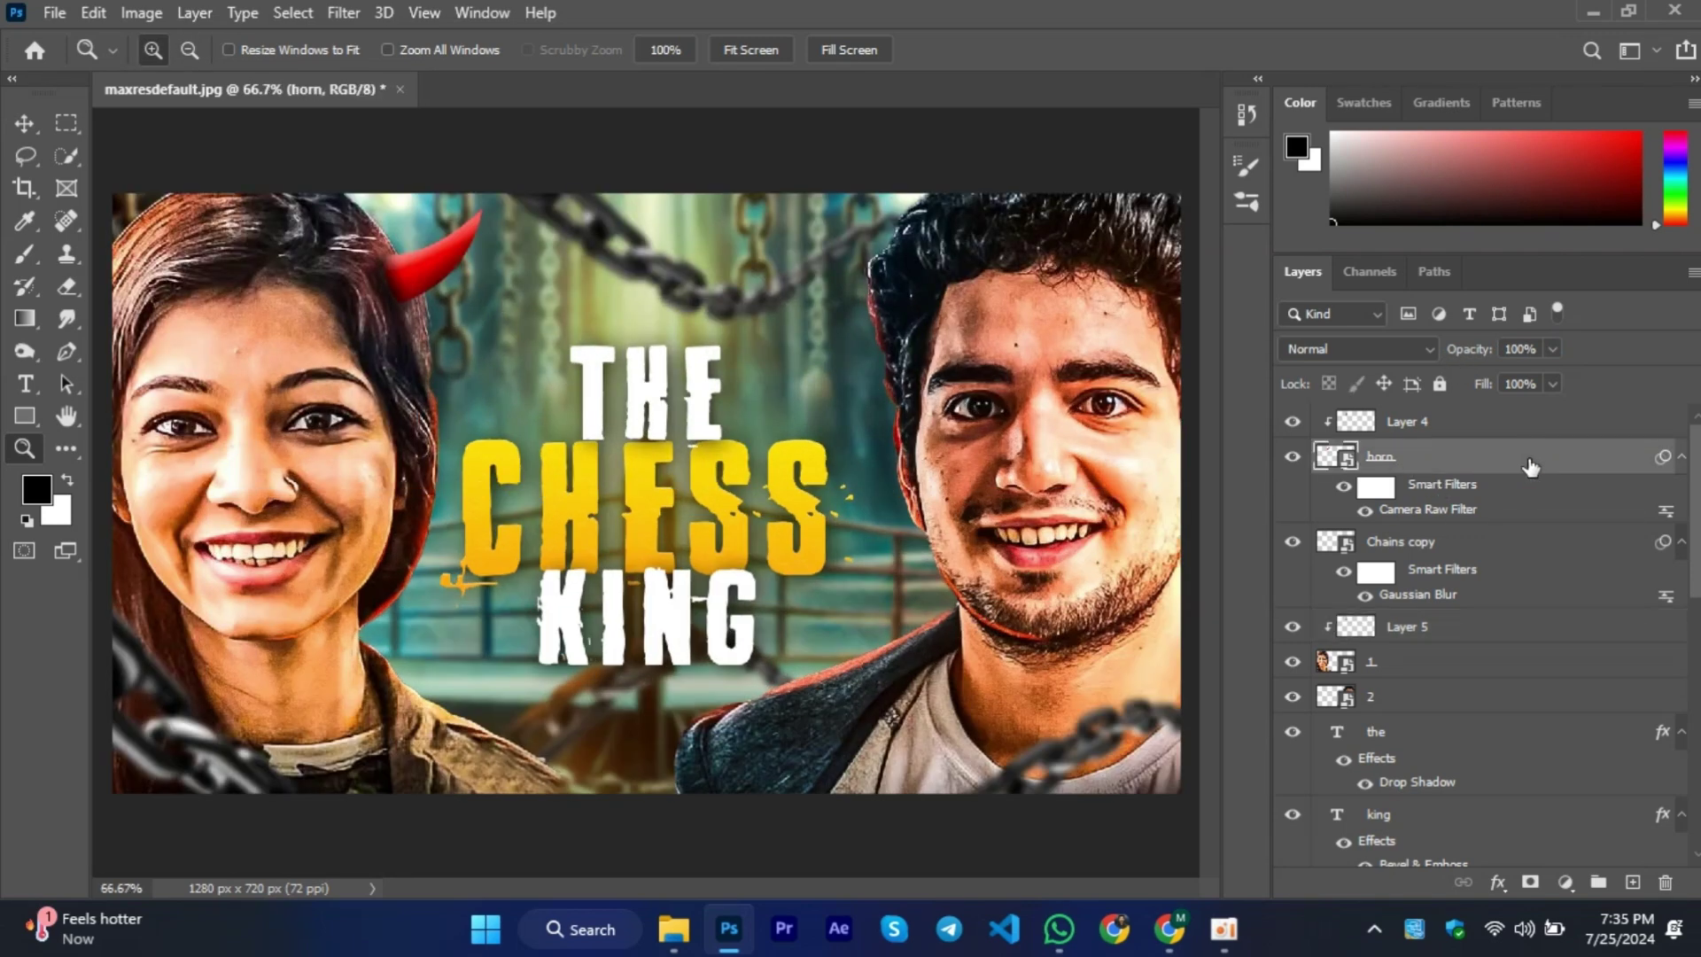
double_click(1530, 465)
left_click(793, 635)
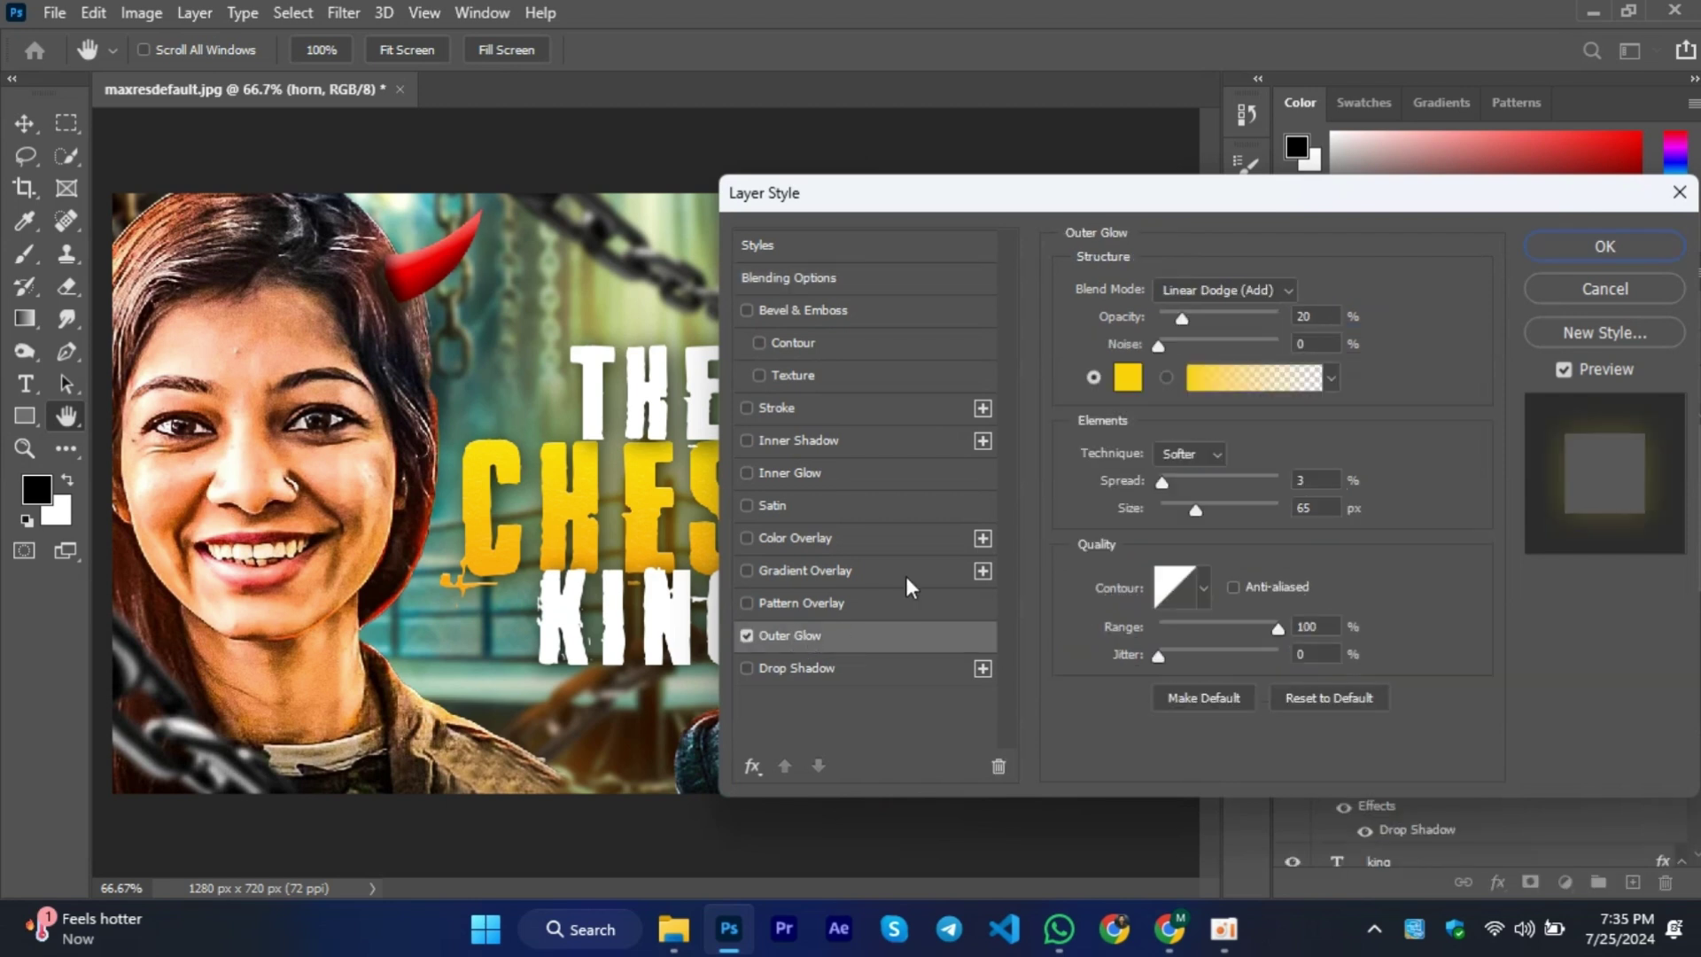
left_click(1125, 379)
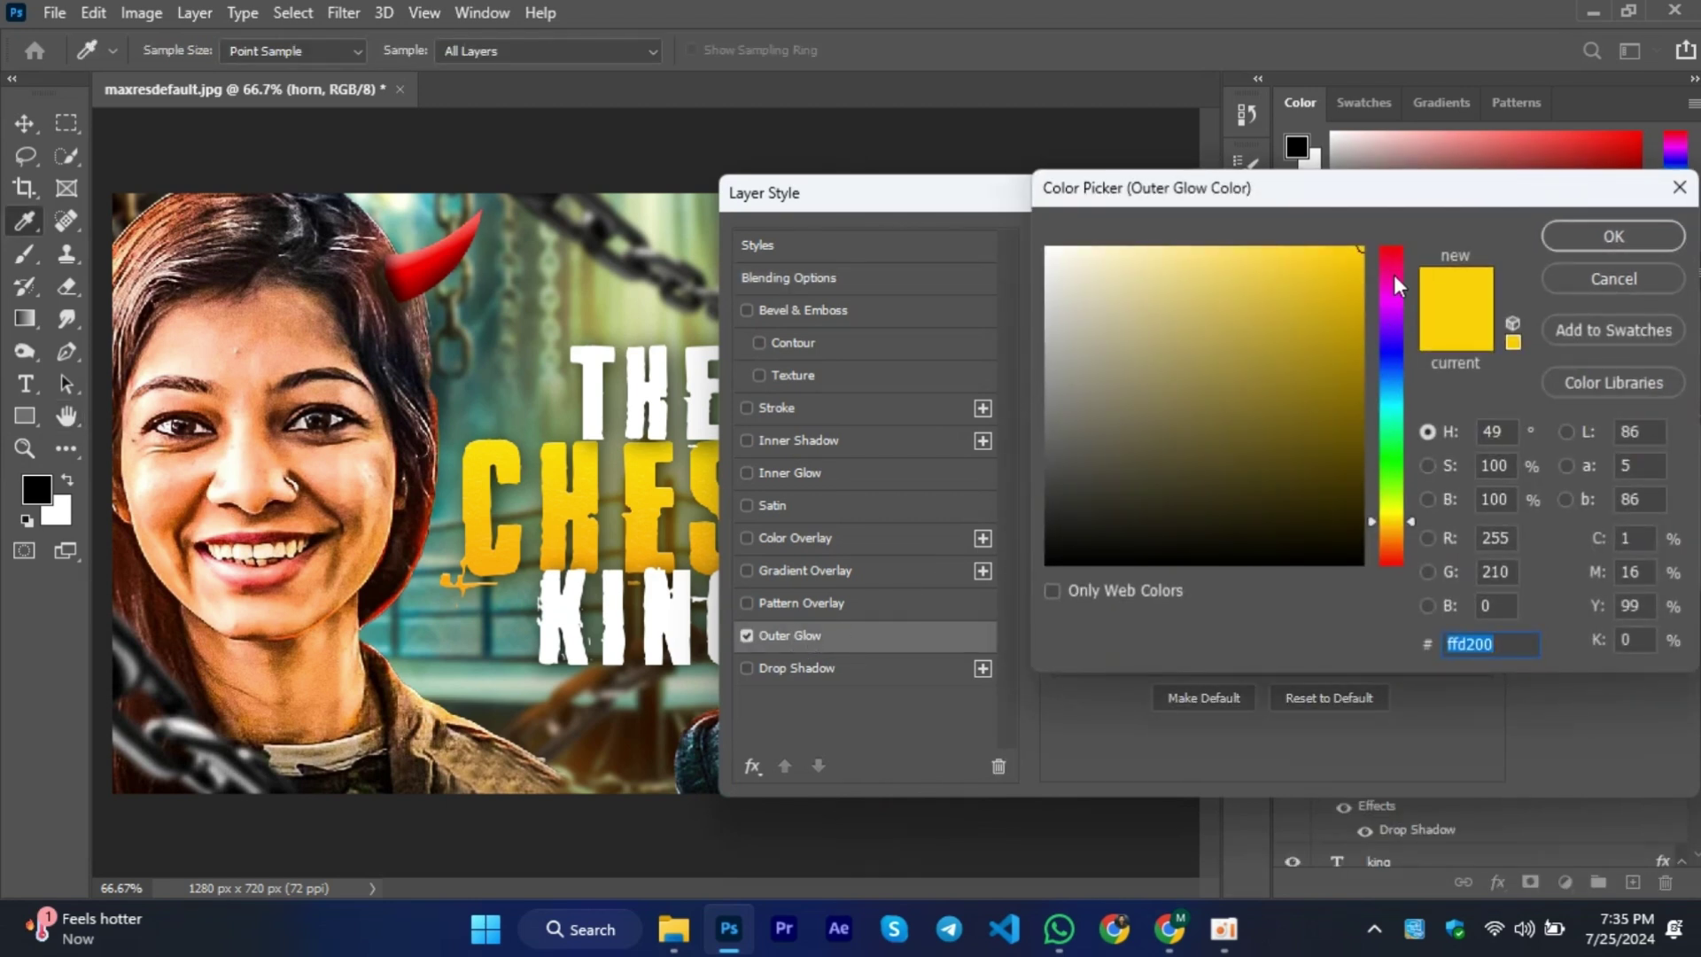
left_click_drag(1394, 277, 1396, 213)
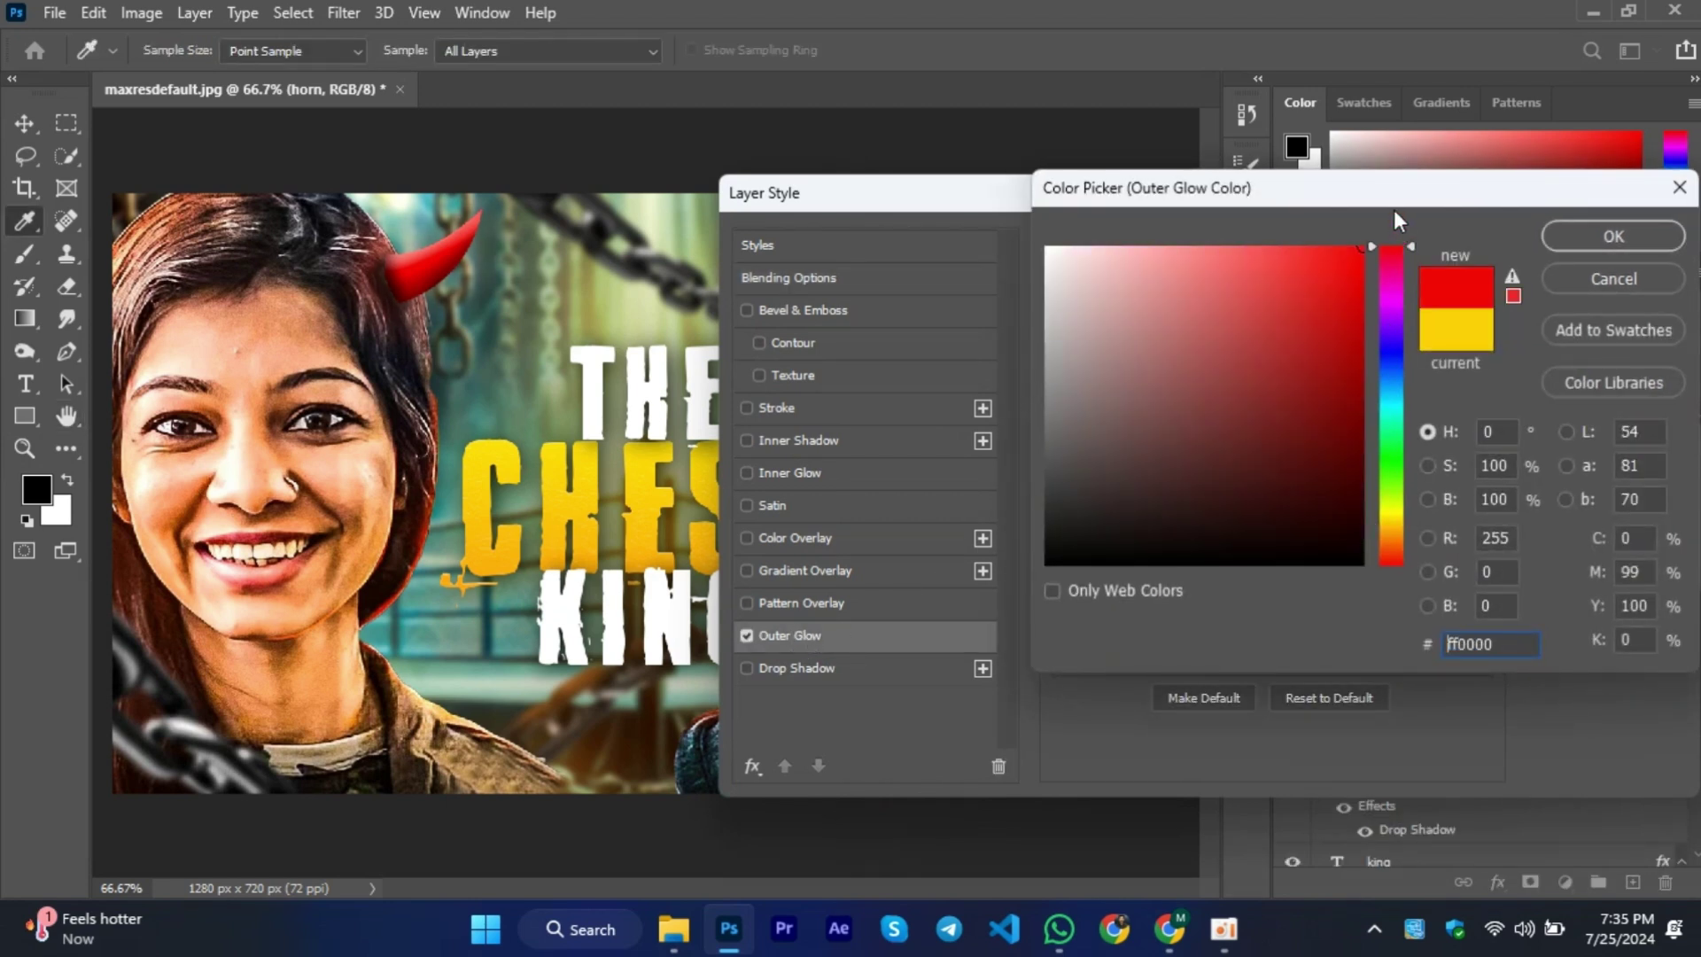
left_click(1585, 234)
Set the horn's glow to 46% opacity and 92 px size, adjust its range to about half, and apply the layer style.
left_click_drag(1179, 316, 1229, 316)
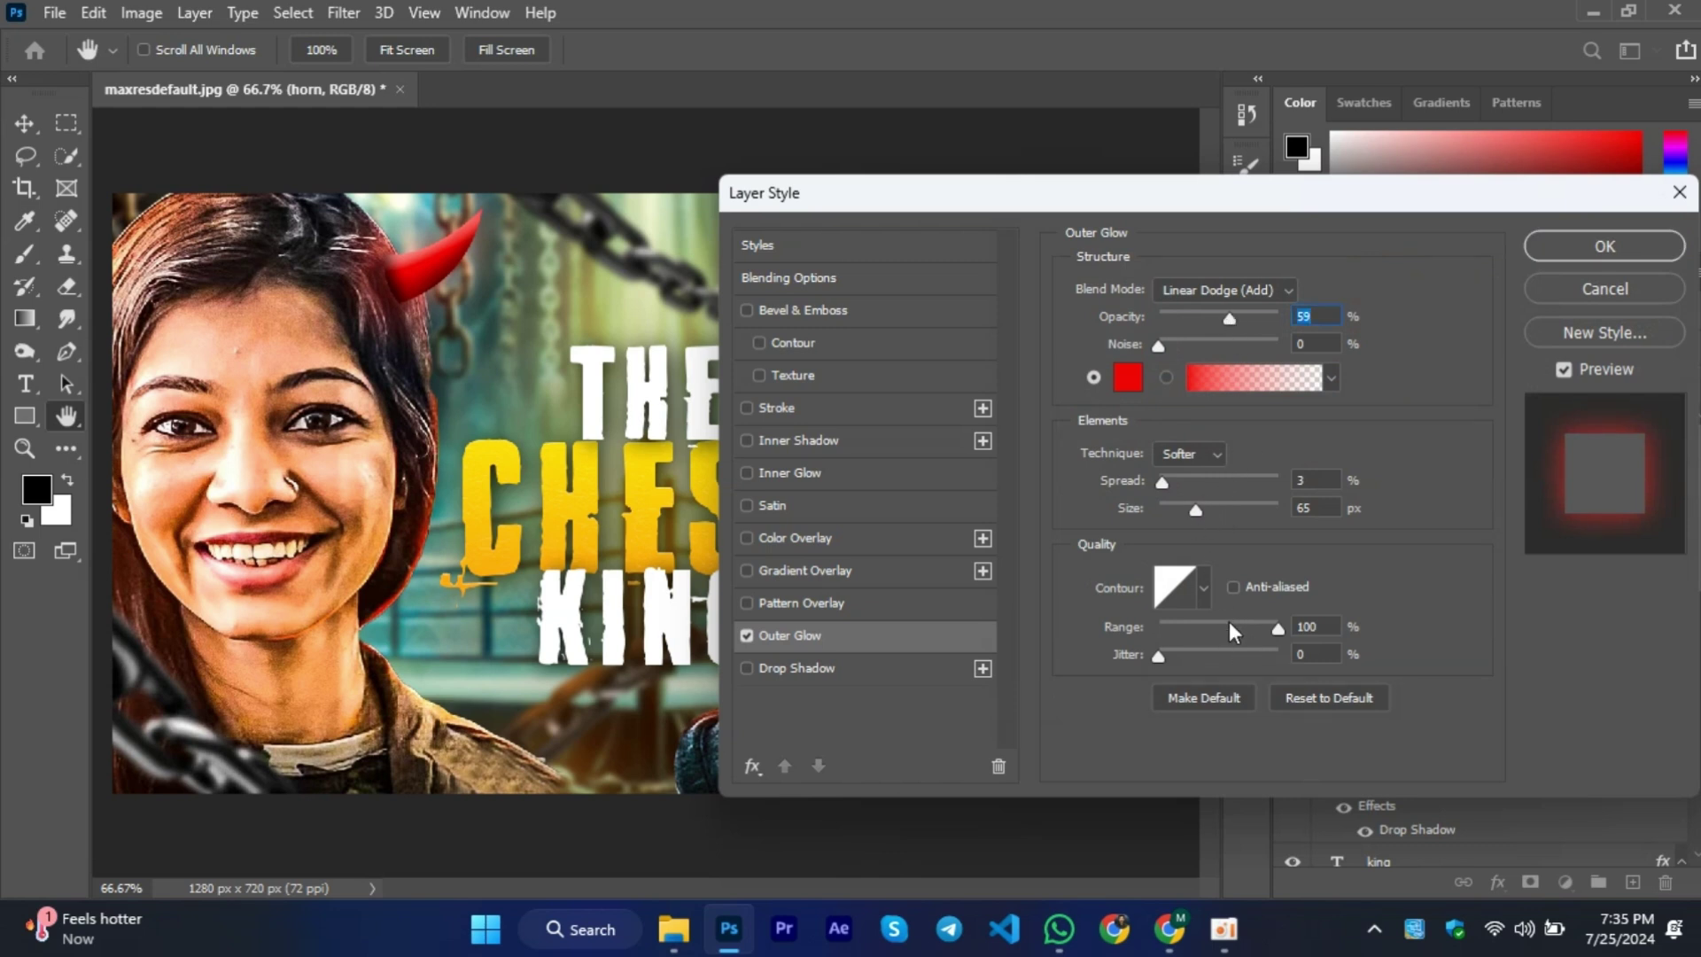
left_click_drag(1230, 620, 1215, 619)
left_click_drag(1230, 318, 1262, 318)
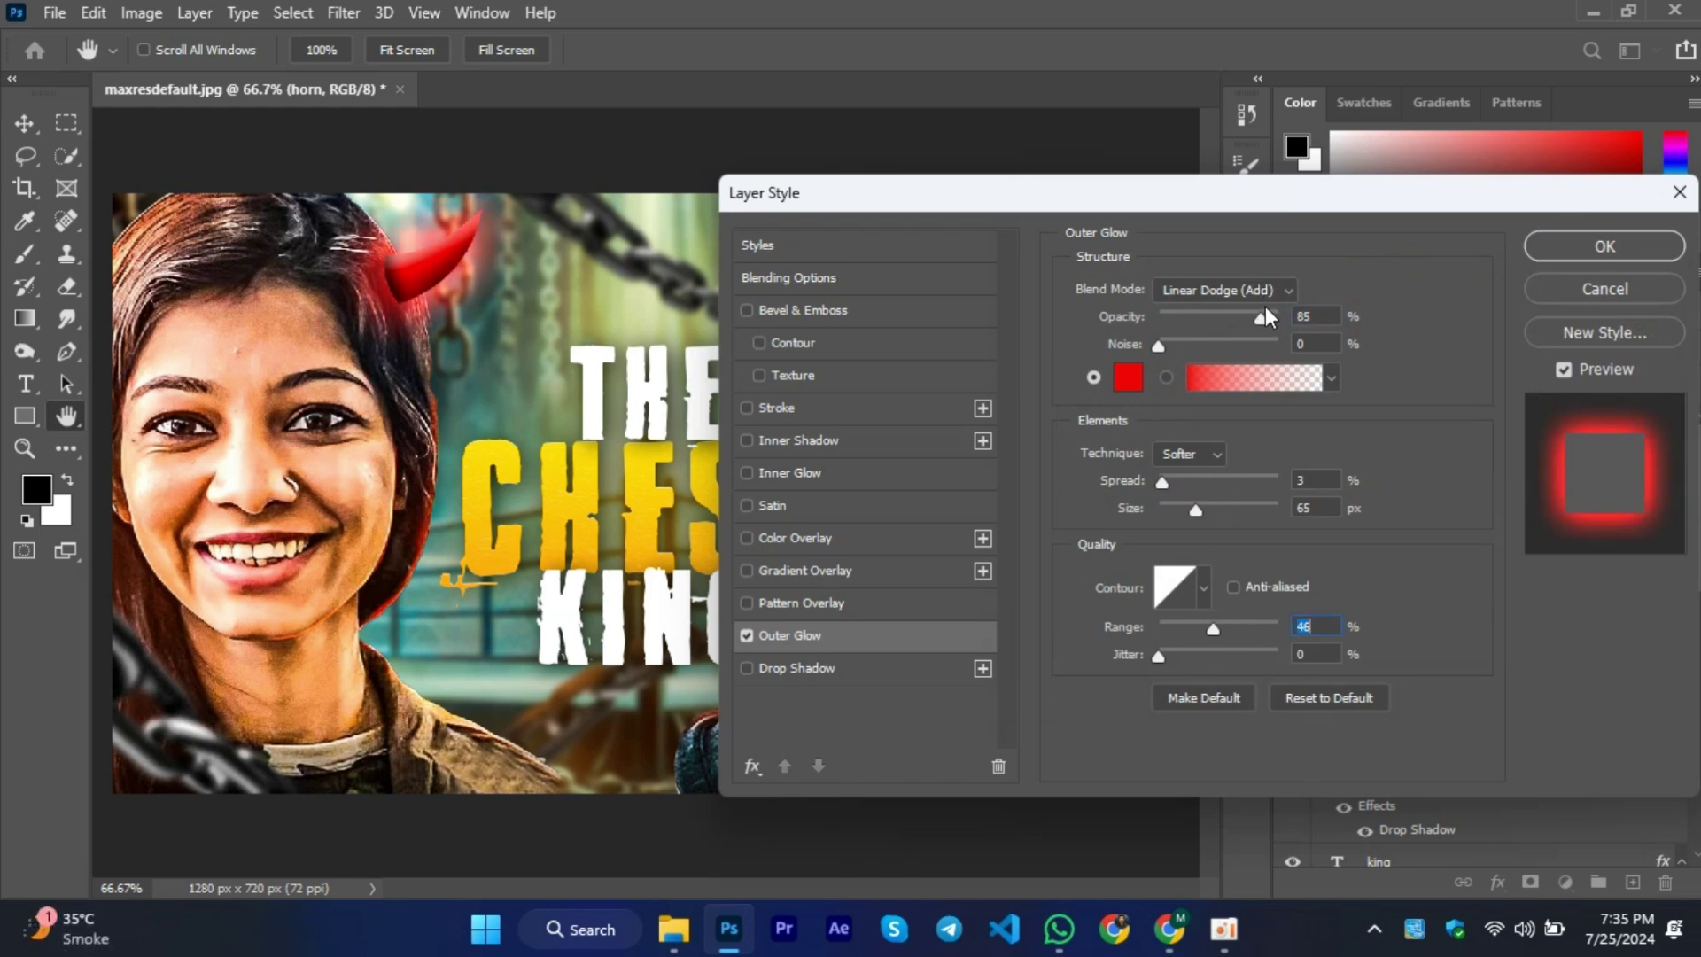
left_click_drag(1208, 508, 1210, 512)
left_click_drag(1278, 317, 1214, 311)
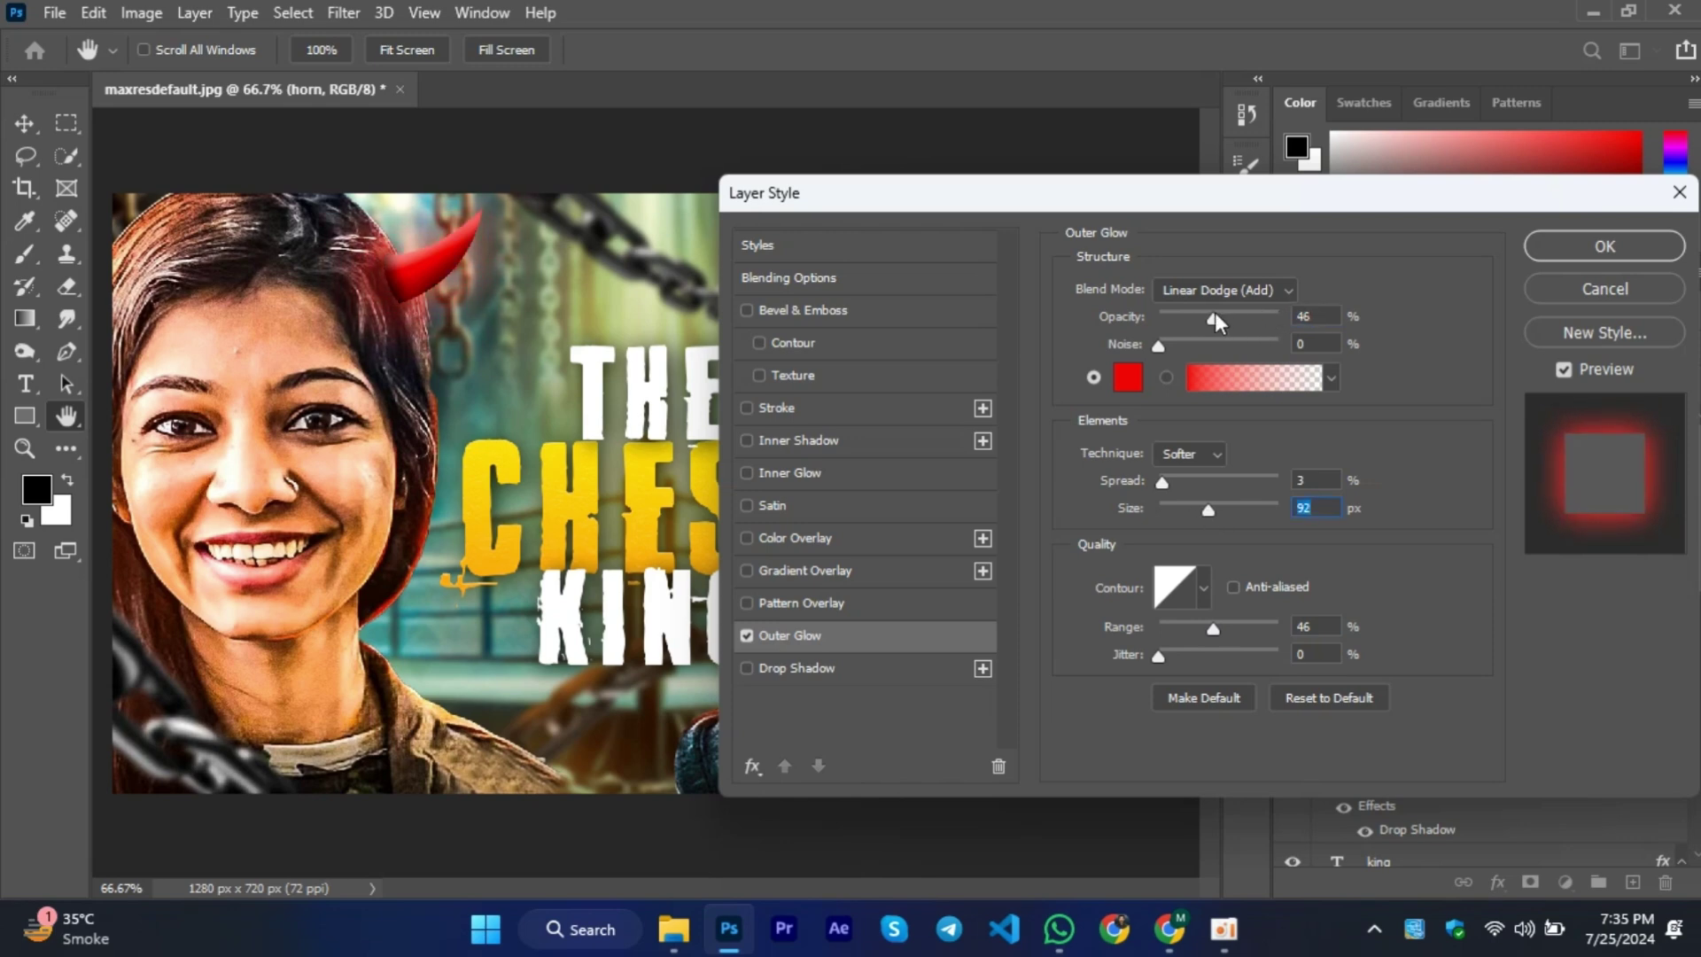
left_click_drag(1214, 627, 1222, 620)
left_click(1605, 246)
key("z")
left_click(660, 472, "alt")
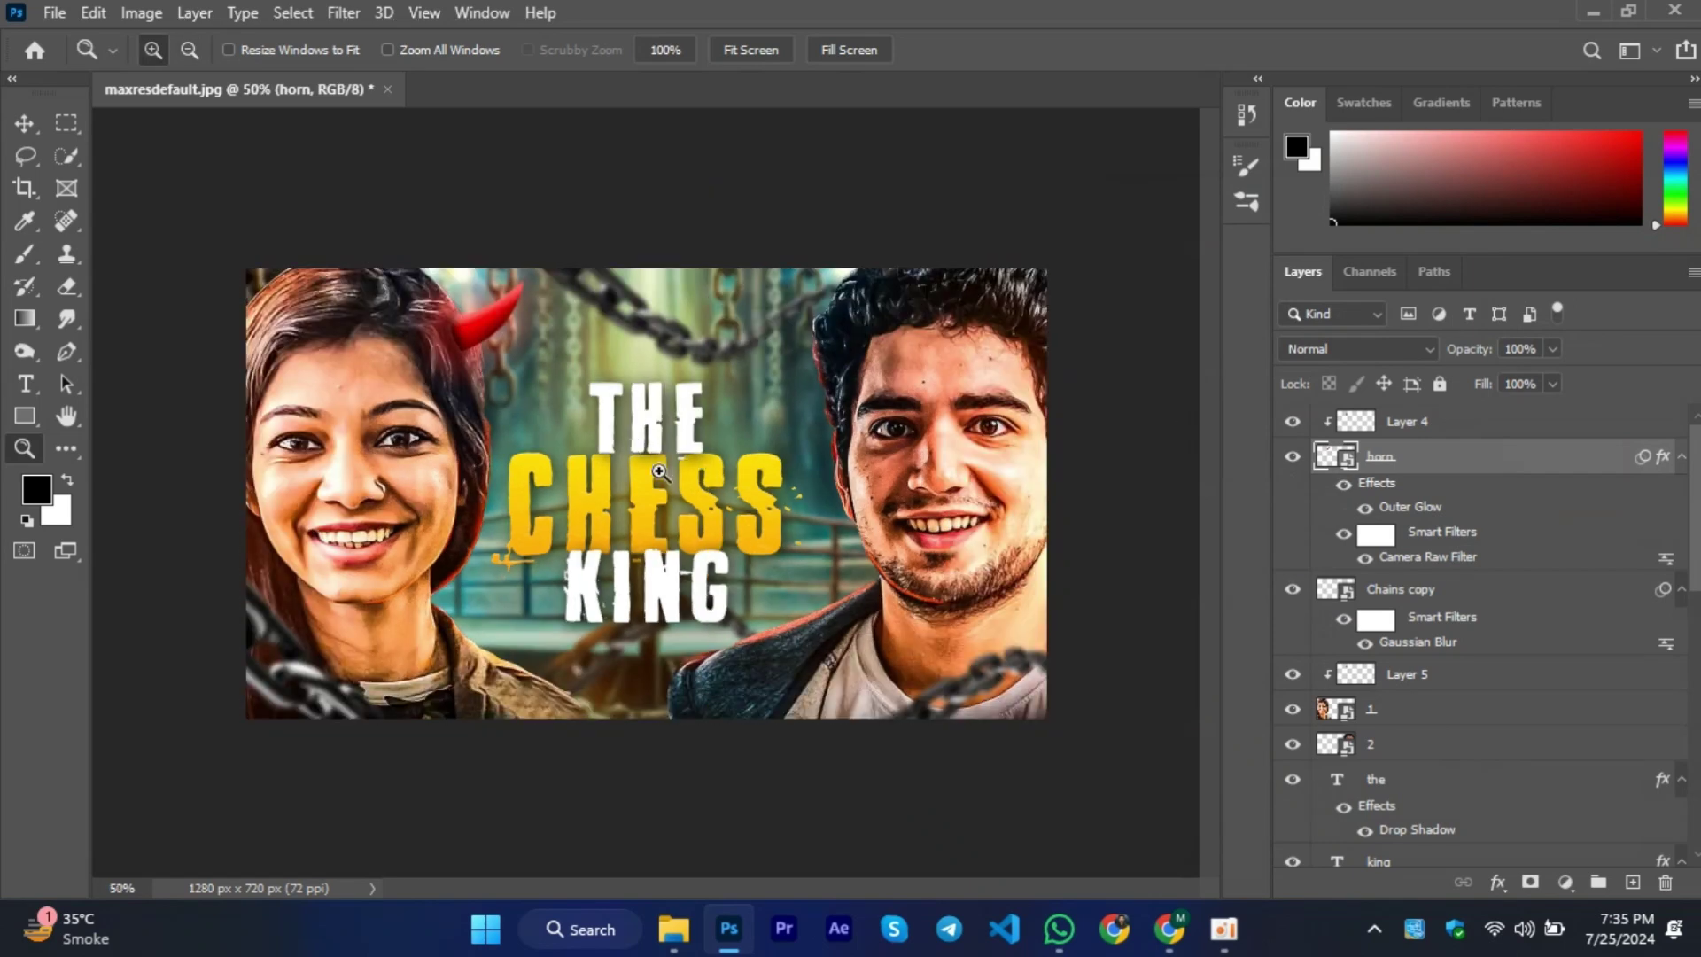
Stamp all visible layers into a new layer at the top of the stack and convert it to a smart object.
left_click(1398, 417)
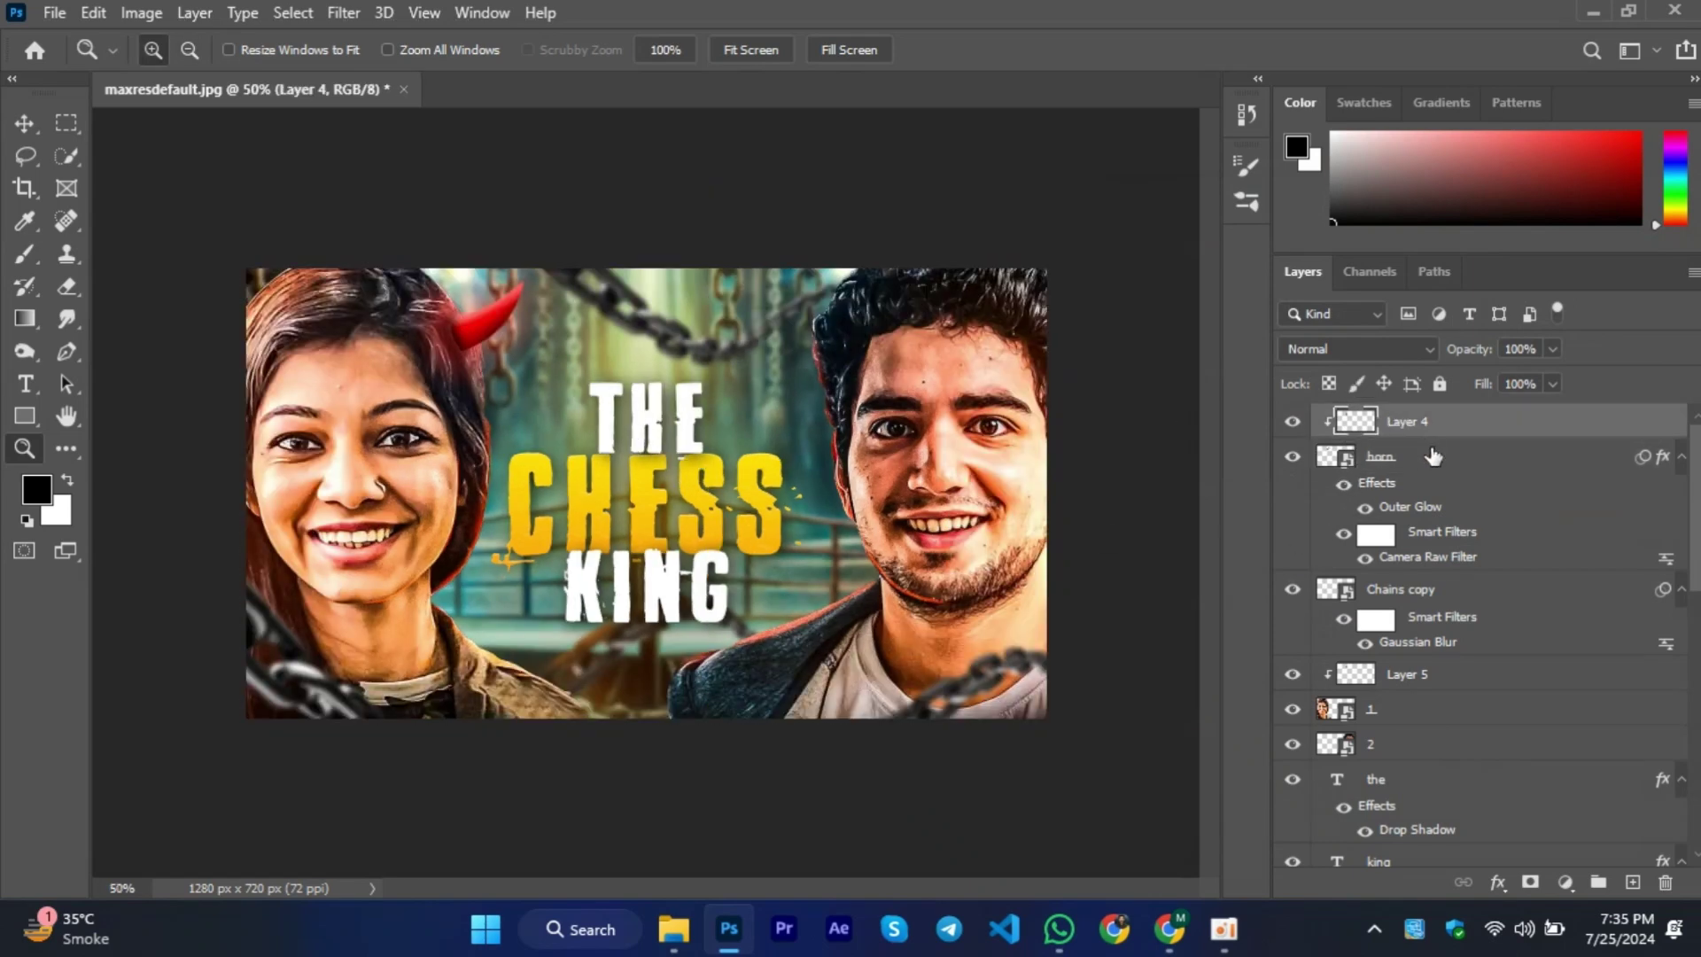
key("ctrl+shift+alt+e")
right_click(1421, 423)
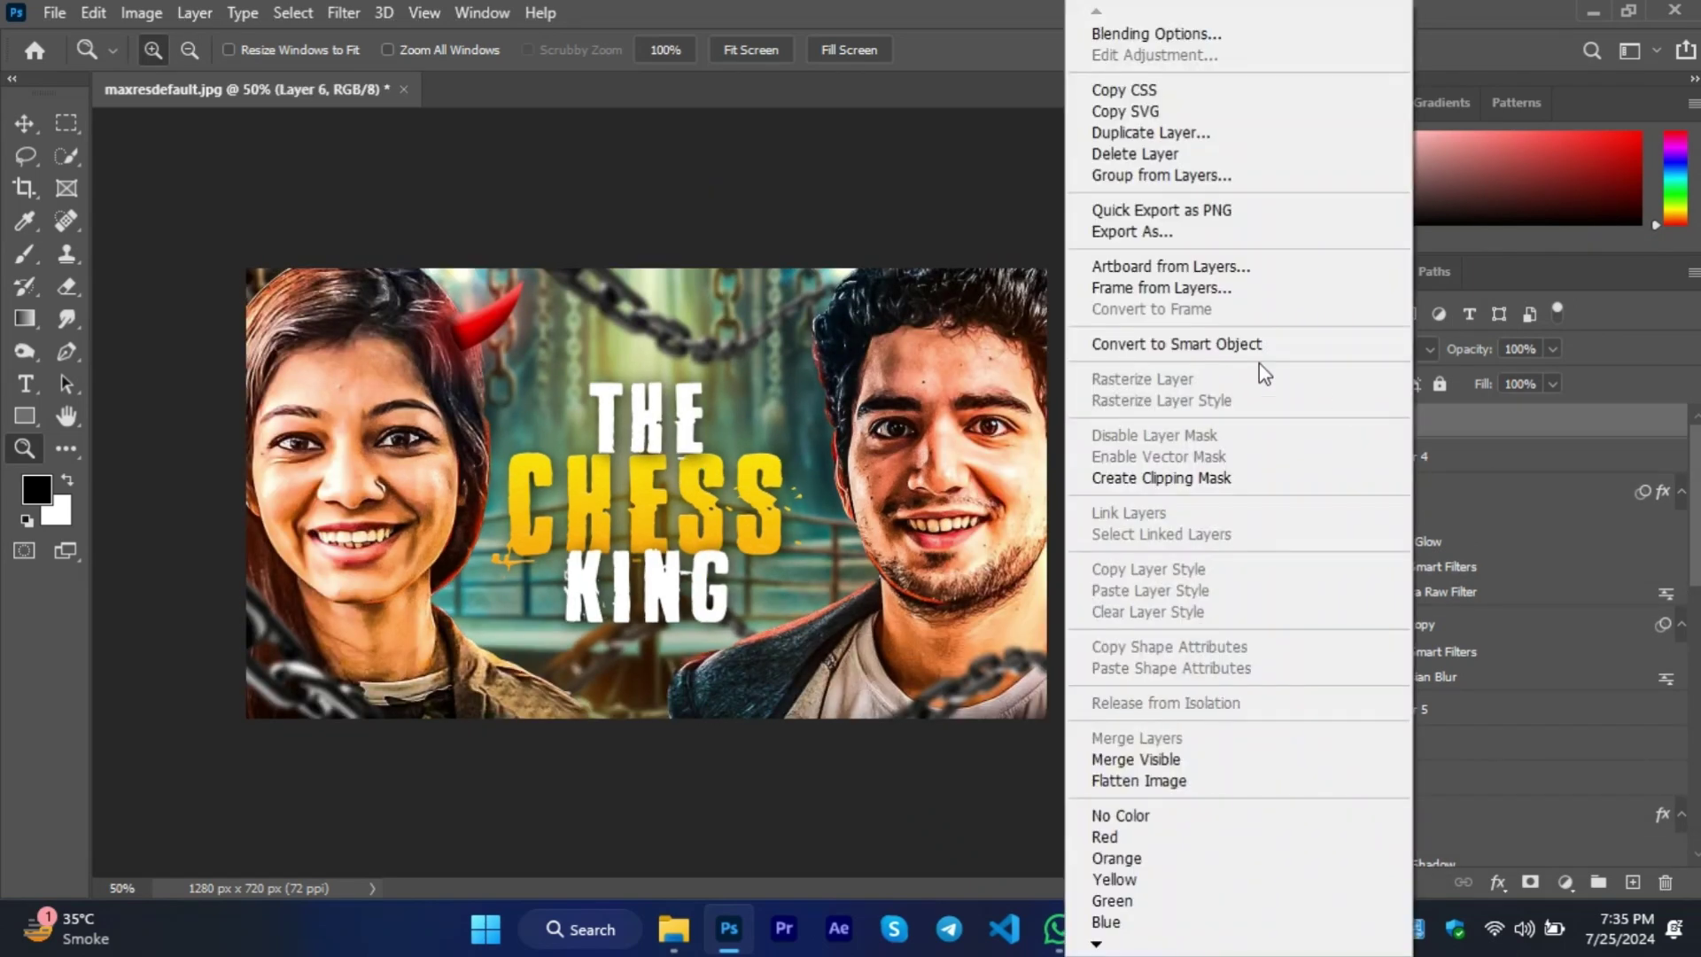
left_click(1227, 350)
Start a Camera Raw filter on the merged layer and adjust its exposure, contrast, highlights, shadows, whites and blacks.
left_click(338, 9)
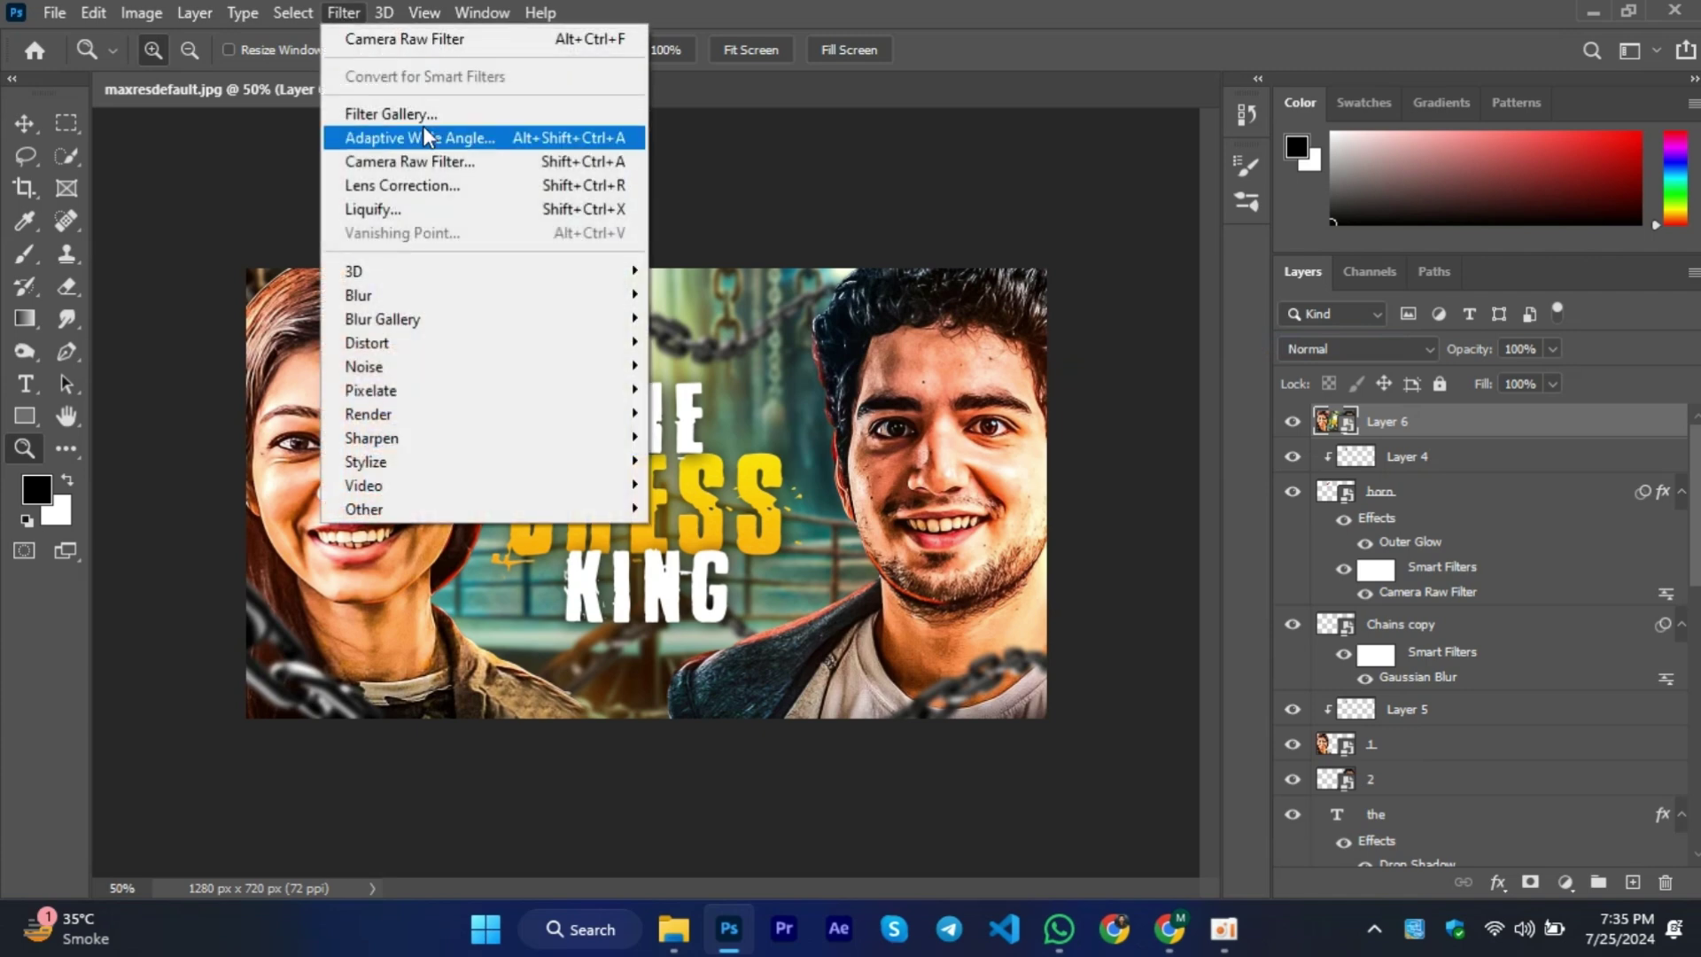
left_click(436, 156)
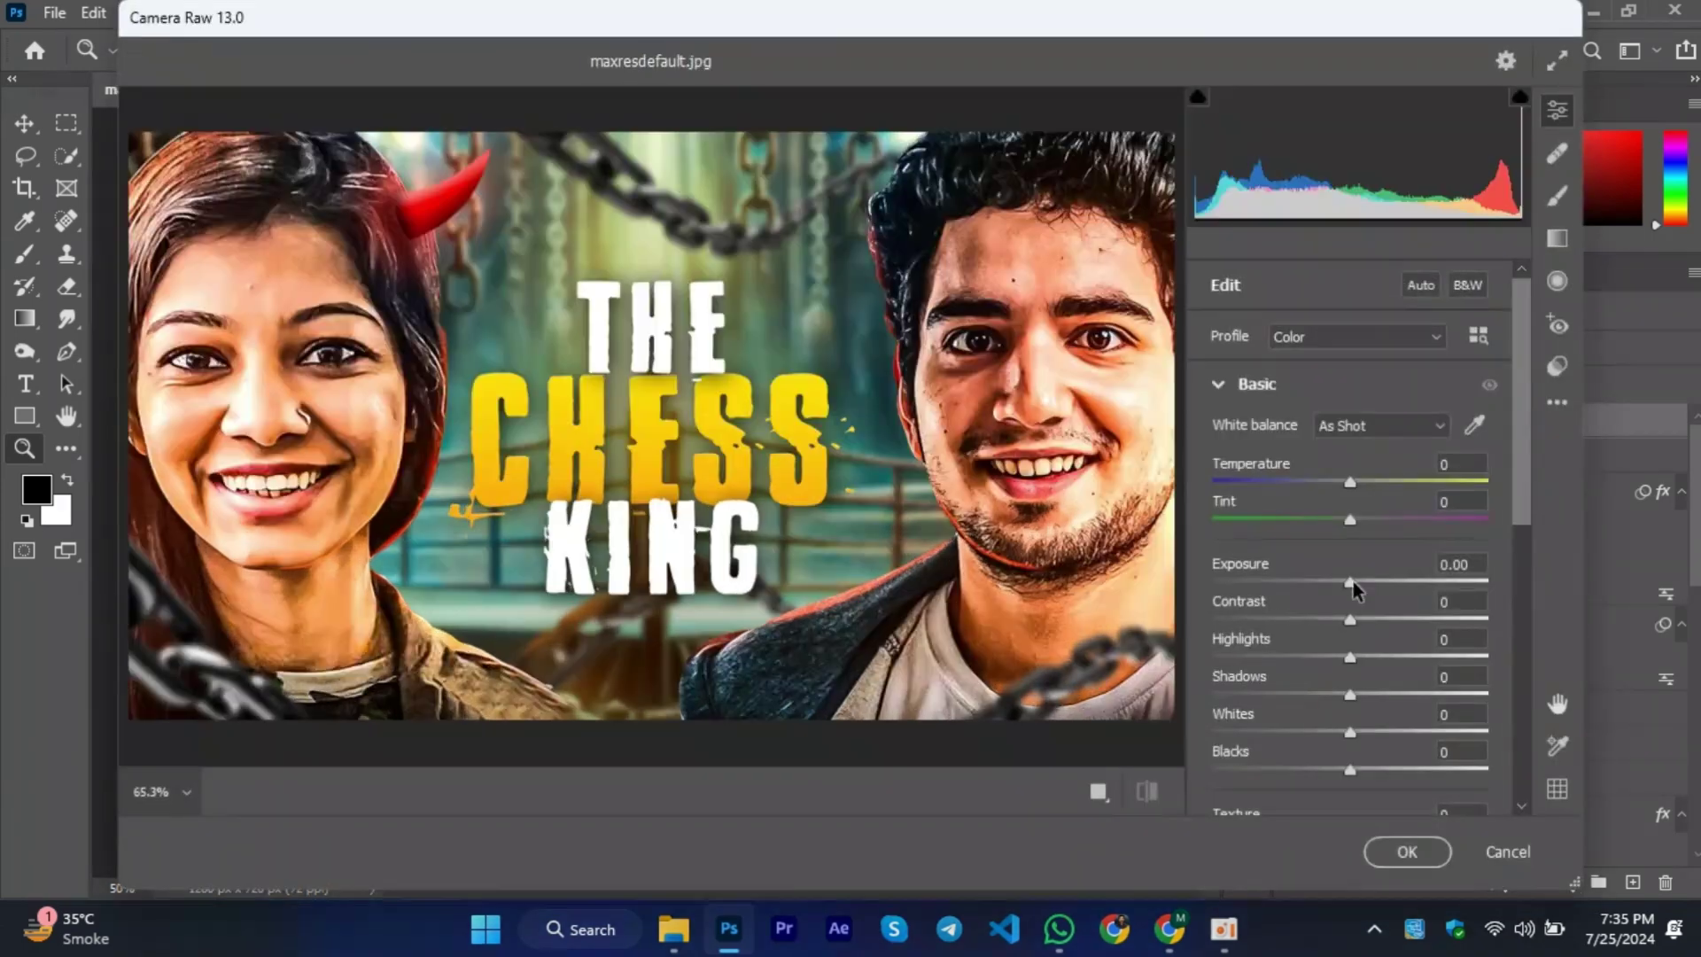
left_click_drag(1350, 581, 1357, 581)
left_click_drag(1350, 619, 1378, 619)
mouse_move(1350, 656)
left_mouse_down()
mouse_move(1279, 656)
mouse_move(1335, 657)
left_mouse_up()
left_click_drag(1350, 695, 1389, 694)
left_click_drag(1350, 732, 1399, 769)
Raise the merged image's texture, clarity and vibrance settings in the Camera Raw filter.
scroll(1395, 752, "down", 2)
left_click_drag(1350, 713, 1371, 749)
left_click_drag(1349, 787, 1372, 788)
scroll(1372, 753, "down", 2)
left_click_drag(1350, 670, 1416, 669)
Lower the highlights of the merged image's tone curve to -25.
left_click(1258, 752)
left_click(1350, 741)
scroll(1311, 709, "down", 3)
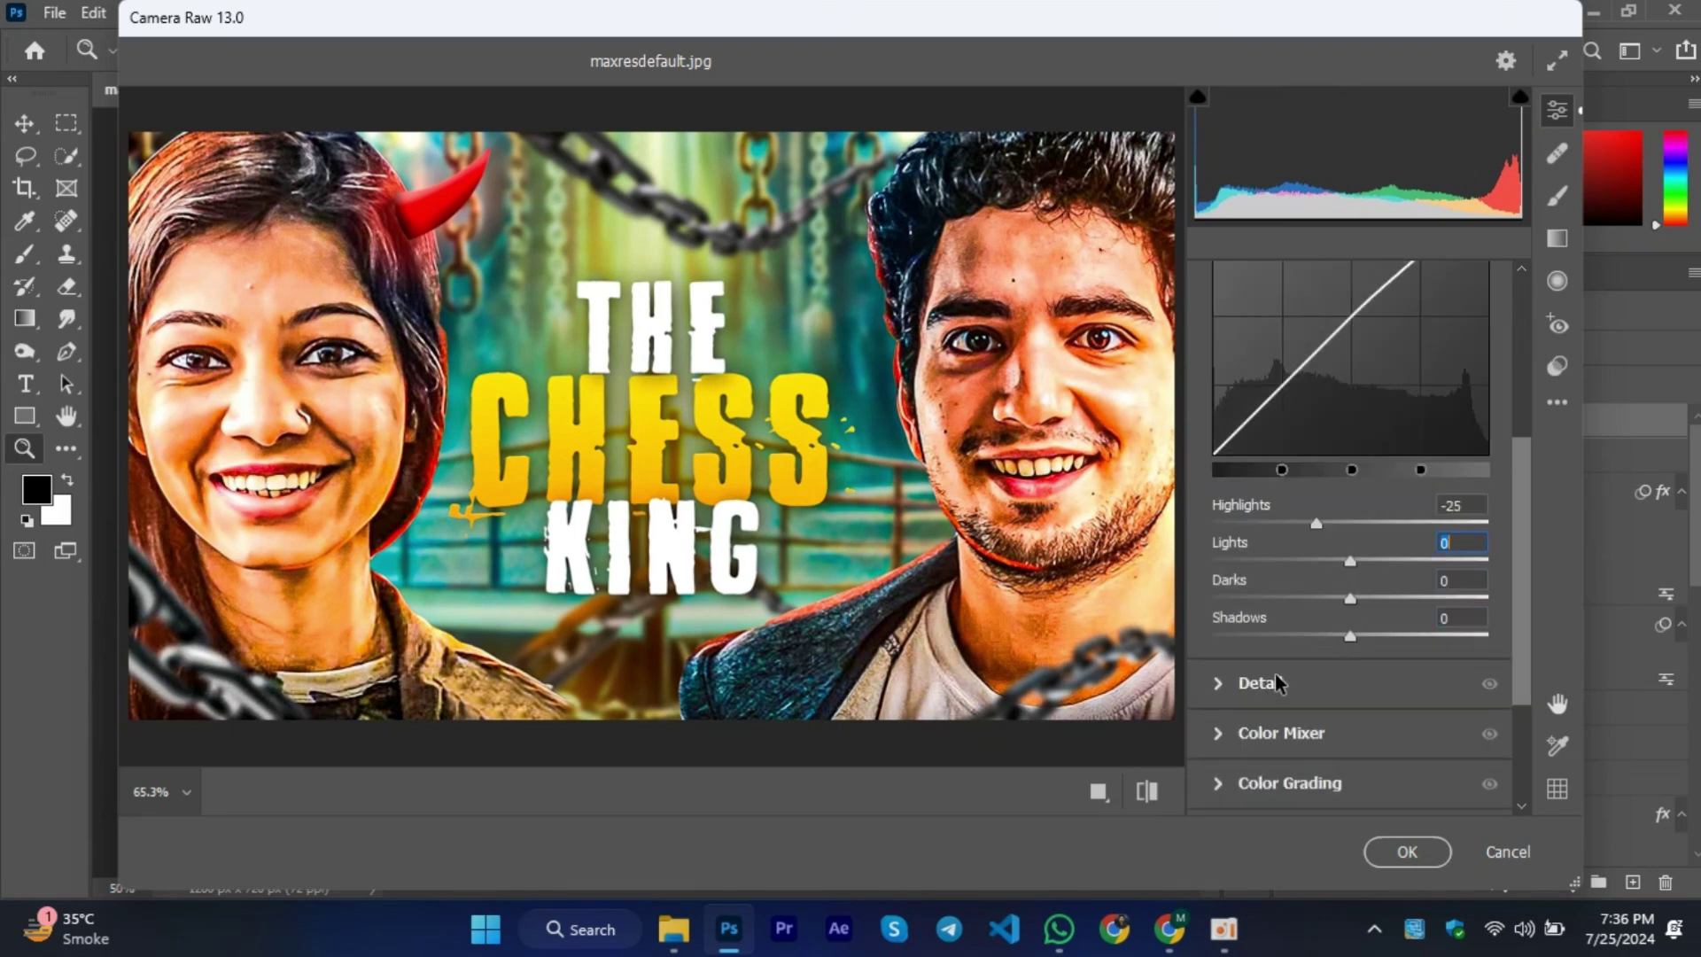
Increase the sharpening and noise reduction in the detail settings of the merged image.
left_click(1274, 681)
left_click_drag(1212, 484, 1231, 485)
left_click_drag(1213, 534, 1250, 533)
left_click(1267, 687)
Fine-tune the merged image's remaining colour settings and apply the Camera Raw filter.
left_click_drag(1350, 493, 1360, 456)
left_click(1219, 729)
scroll(1355, 691, "down", 3)
left_click(1258, 642)
left_click_drag(1349, 576, 1355, 577)
left_click(1406, 851)
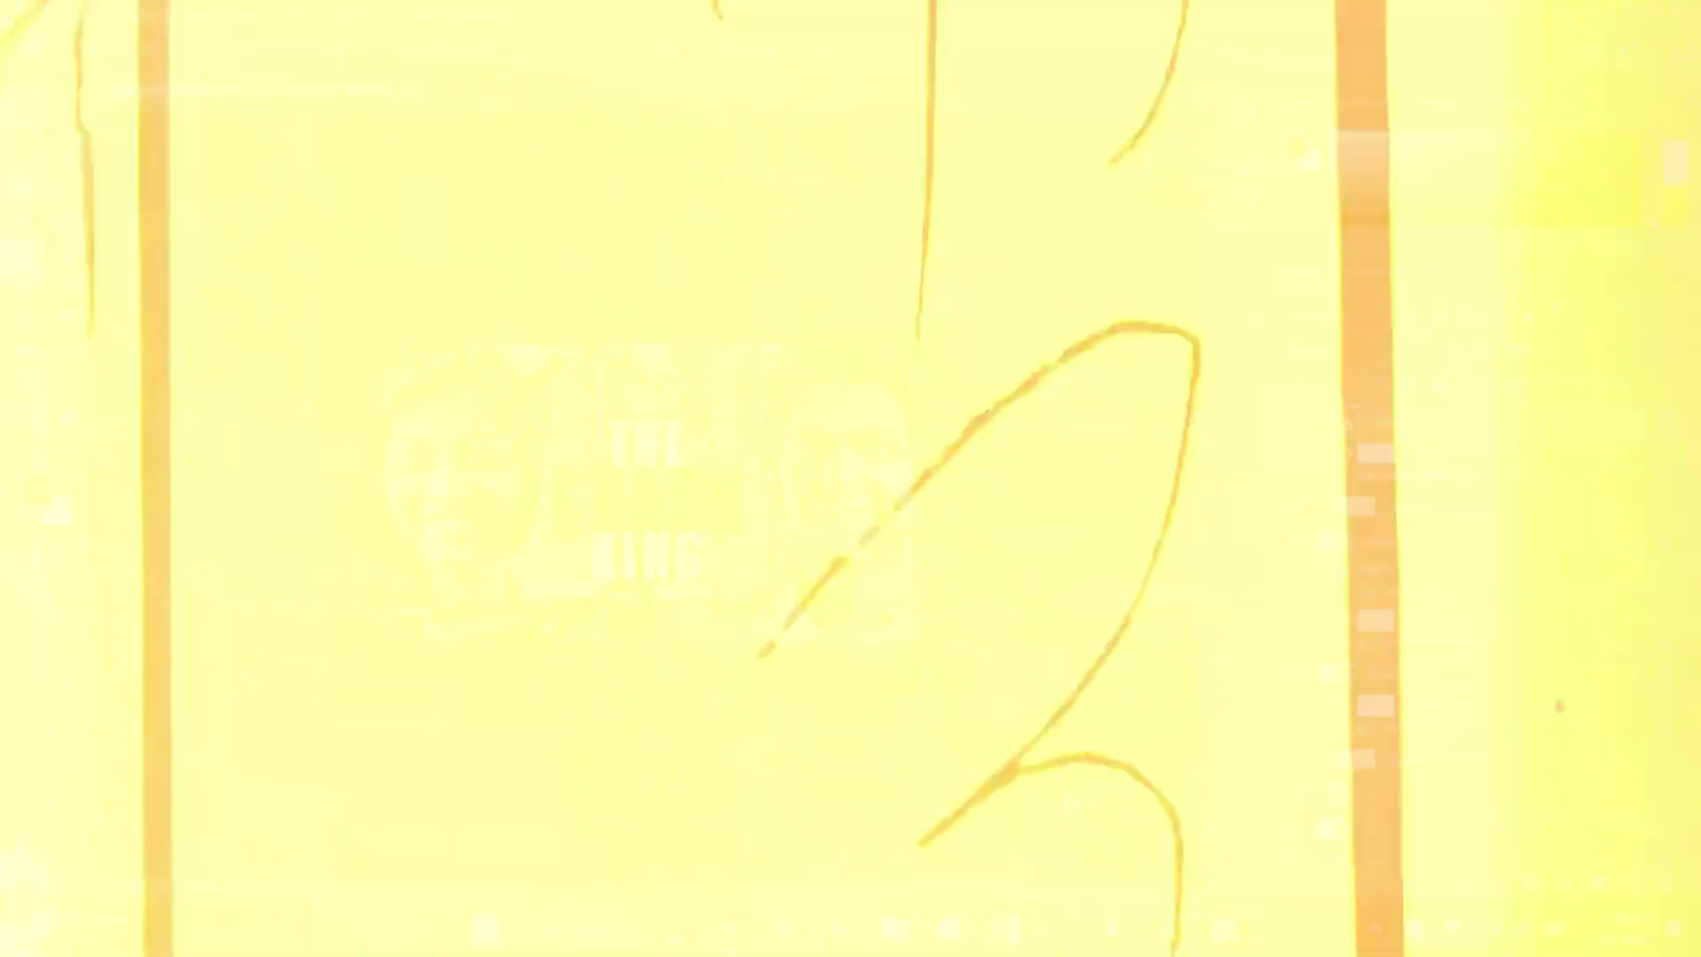